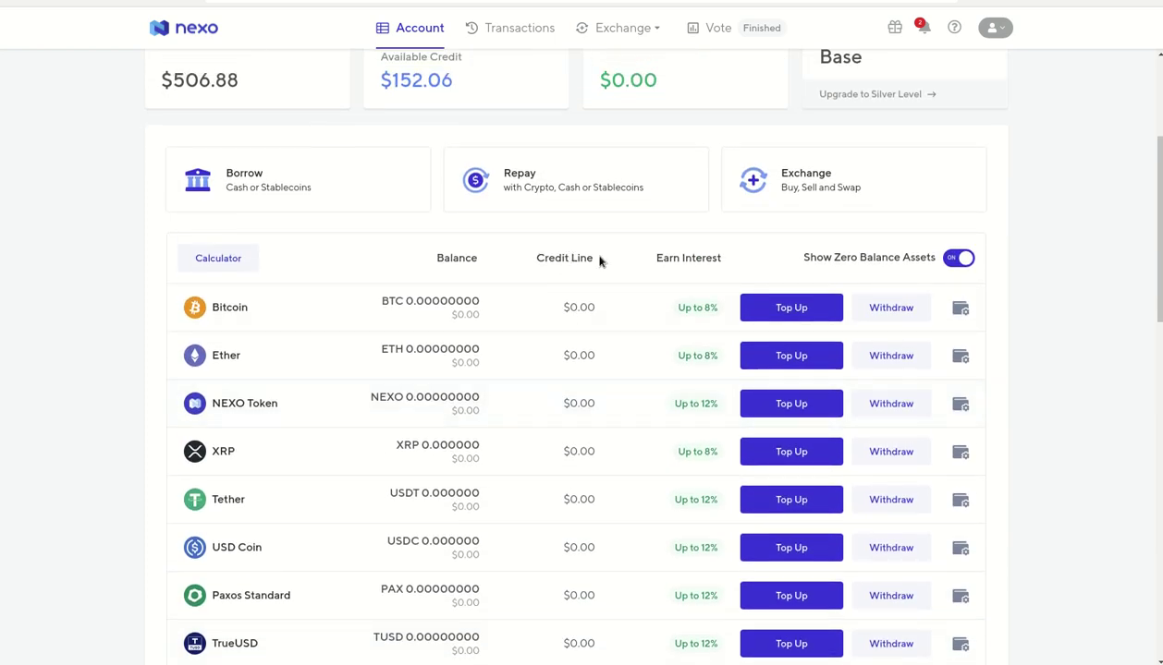
scroll(560, 314, down, 6)
scroll(558, 390, down, 4)
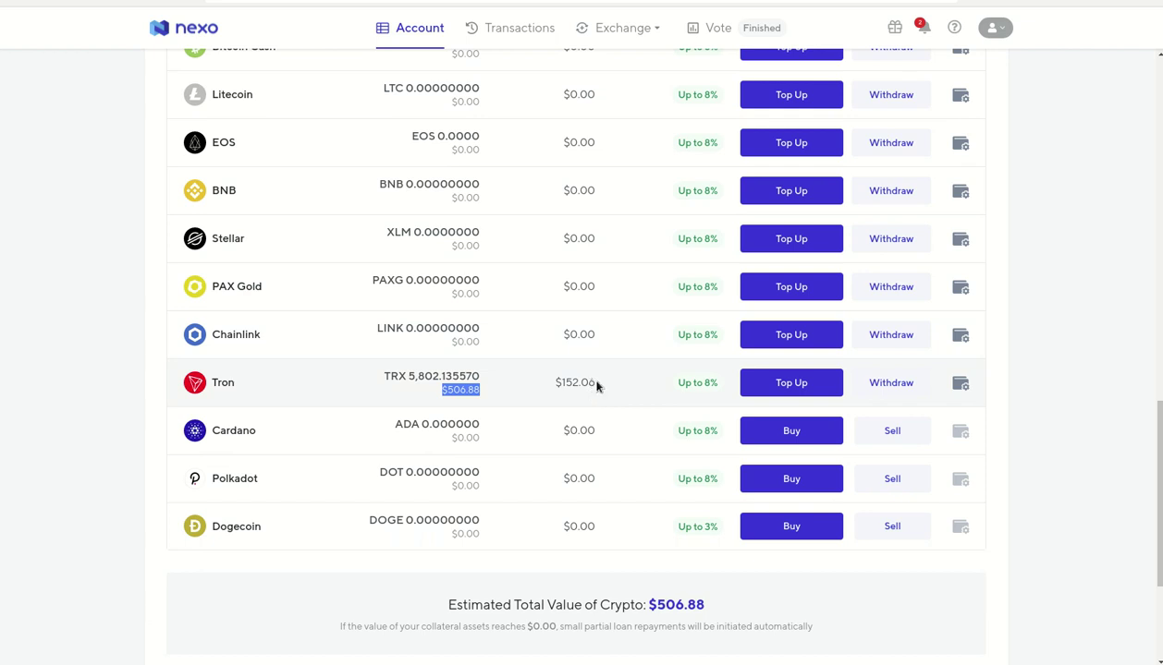
drag(595, 383, 555, 382)
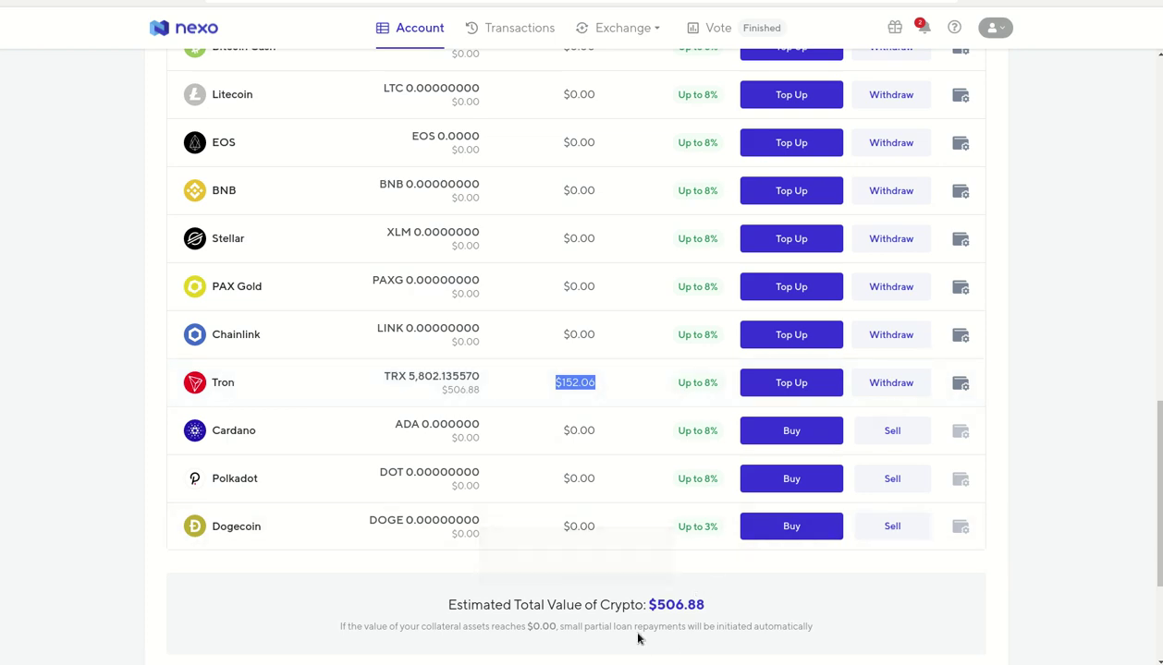
scroll(633, 486, up, 7)
scroll(634, 489, up, 5)
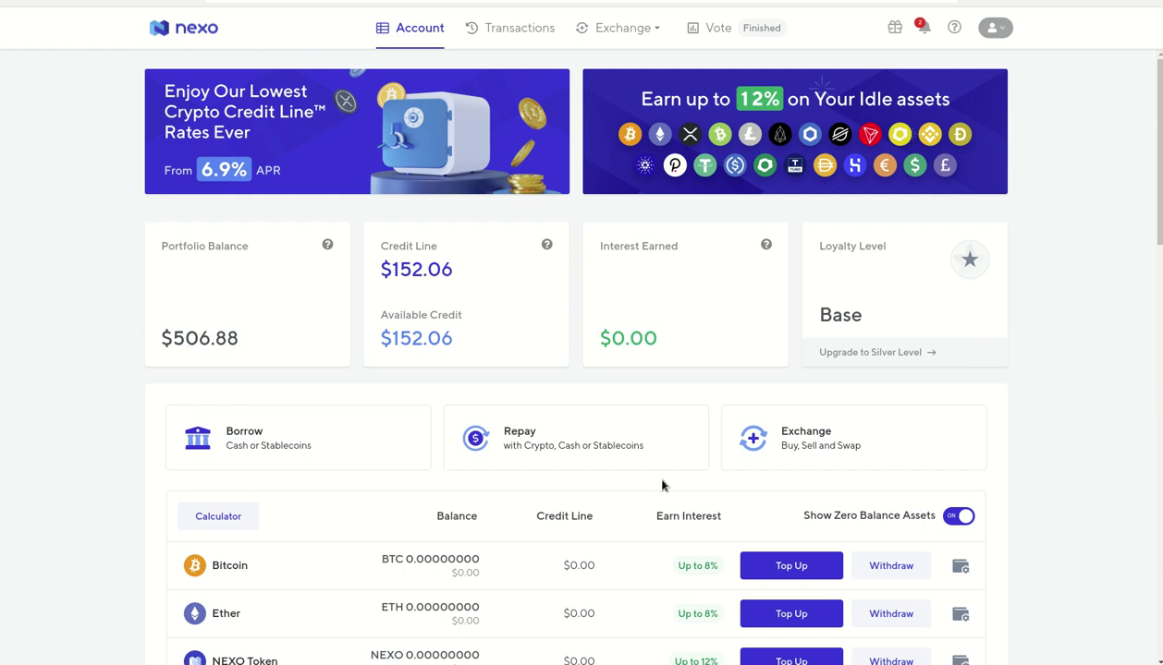
Step: Start a credit-line withdrawal by bank transfer with US Dollar as the account currency
click(271, 434)
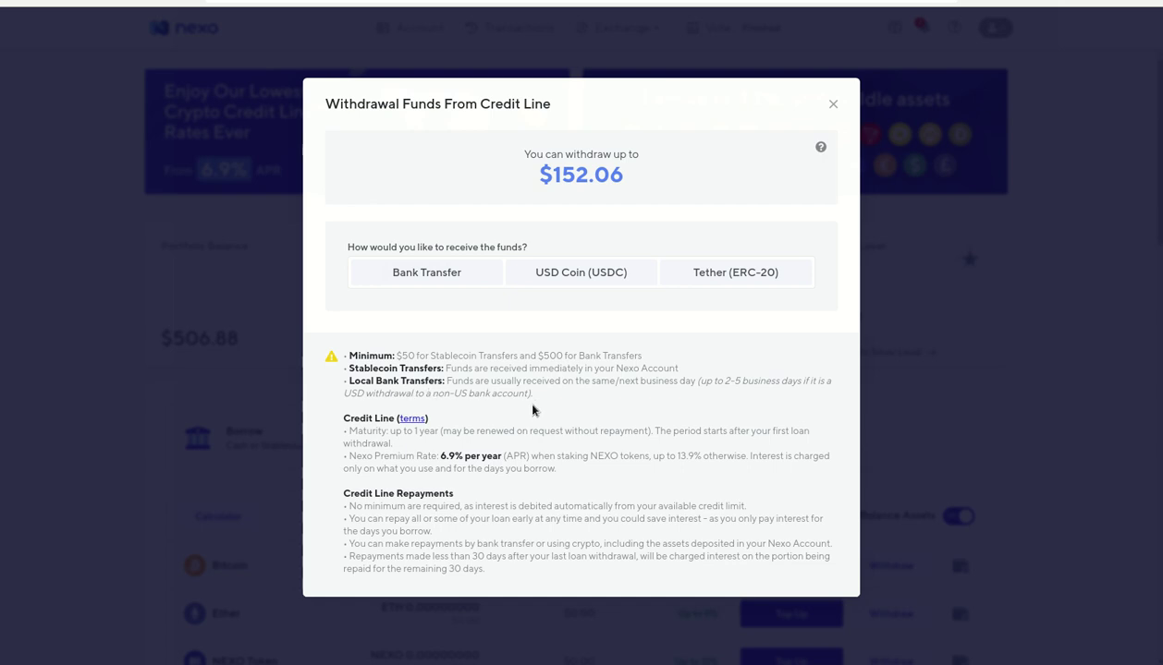
click(424, 270)
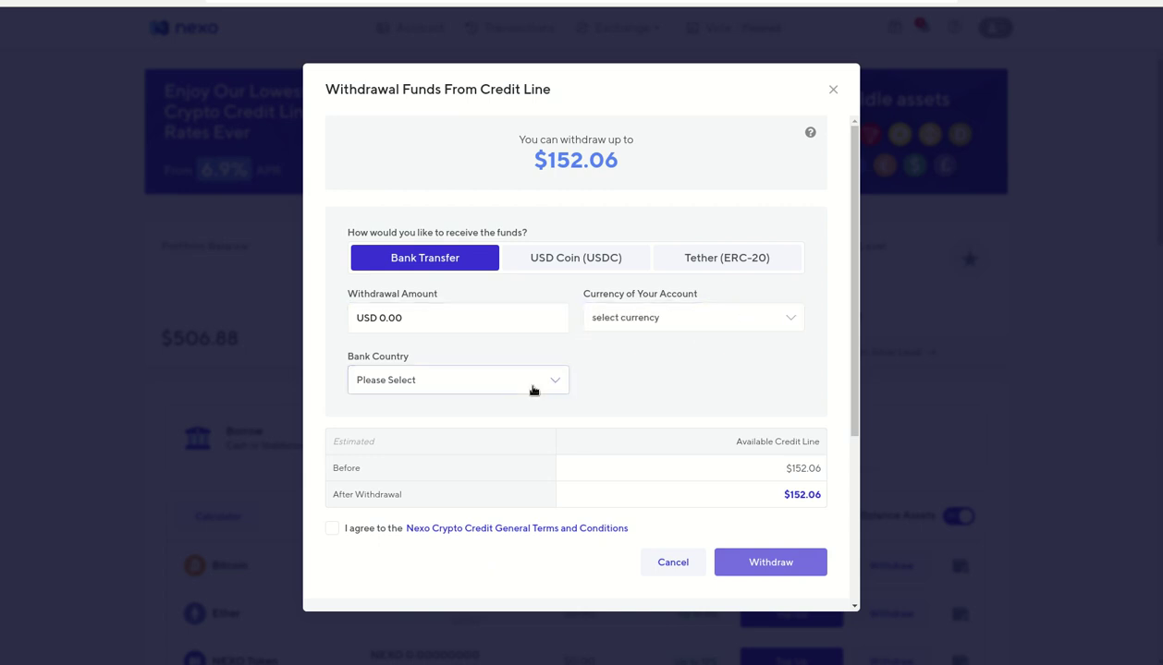
click(659, 317)
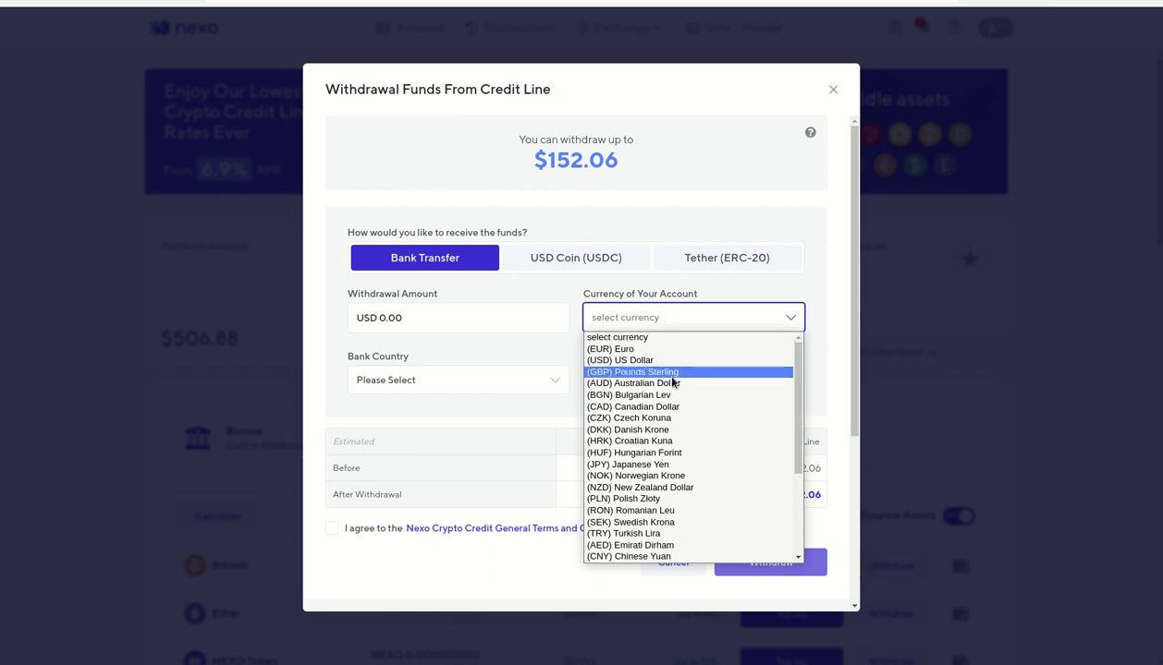
scroll(694, 443, down, 5)
scroll(675, 397, up, 5)
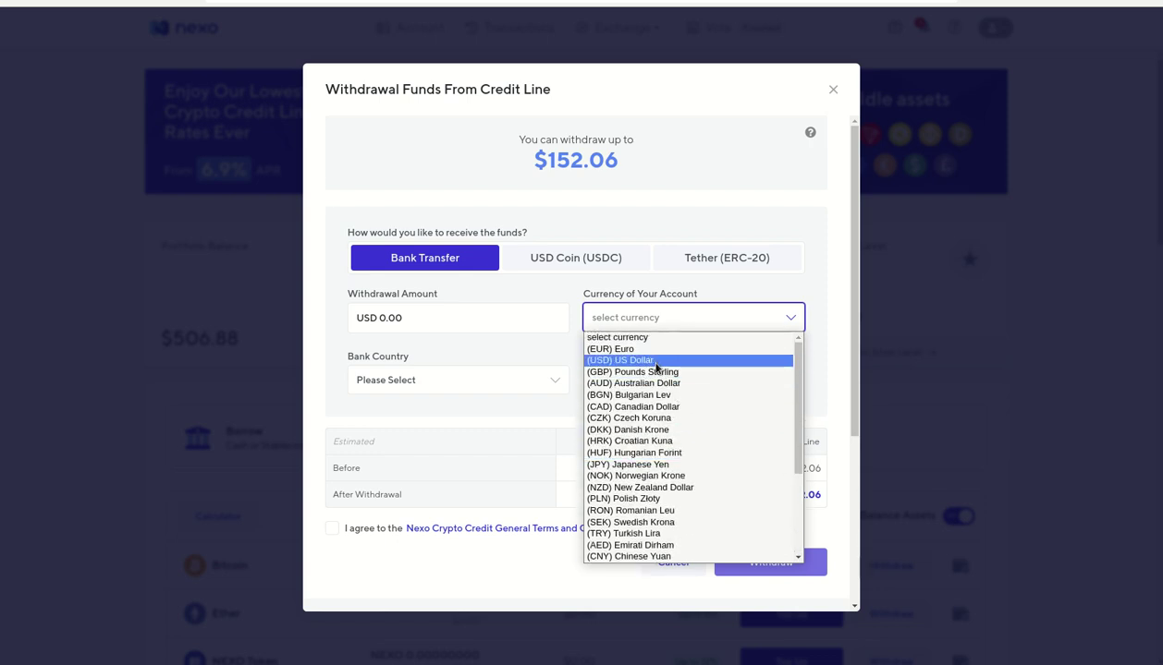
click(657, 362)
Step: Switch the credit-line payout method to USD Coin (USDC)
click(446, 329)
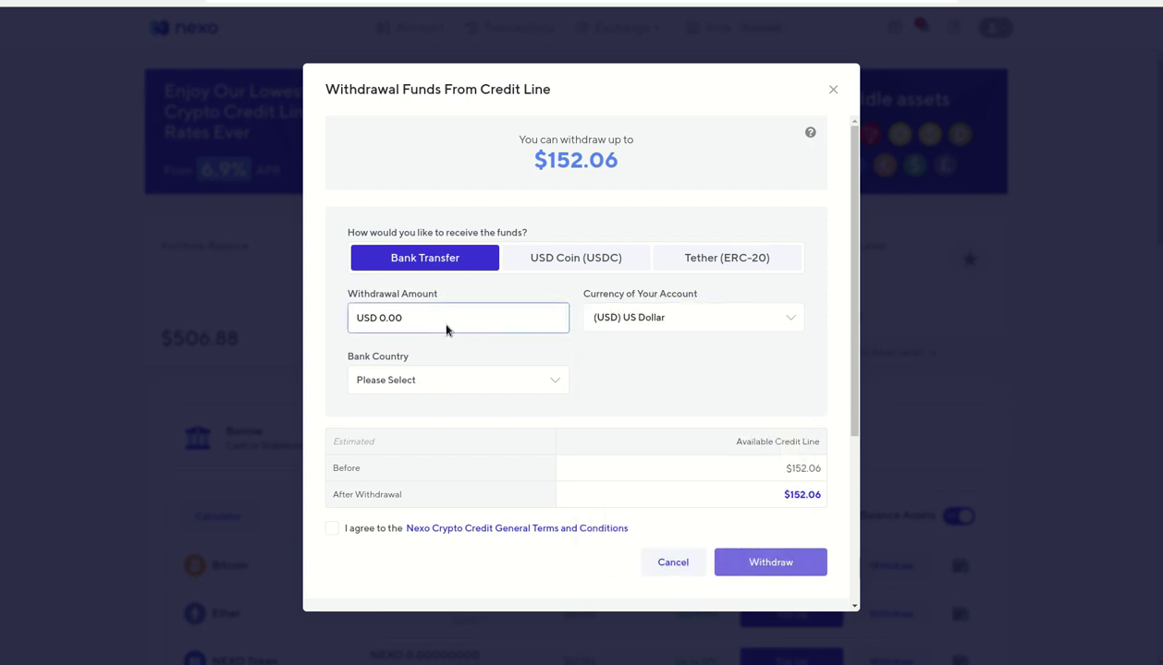
click(668, 185)
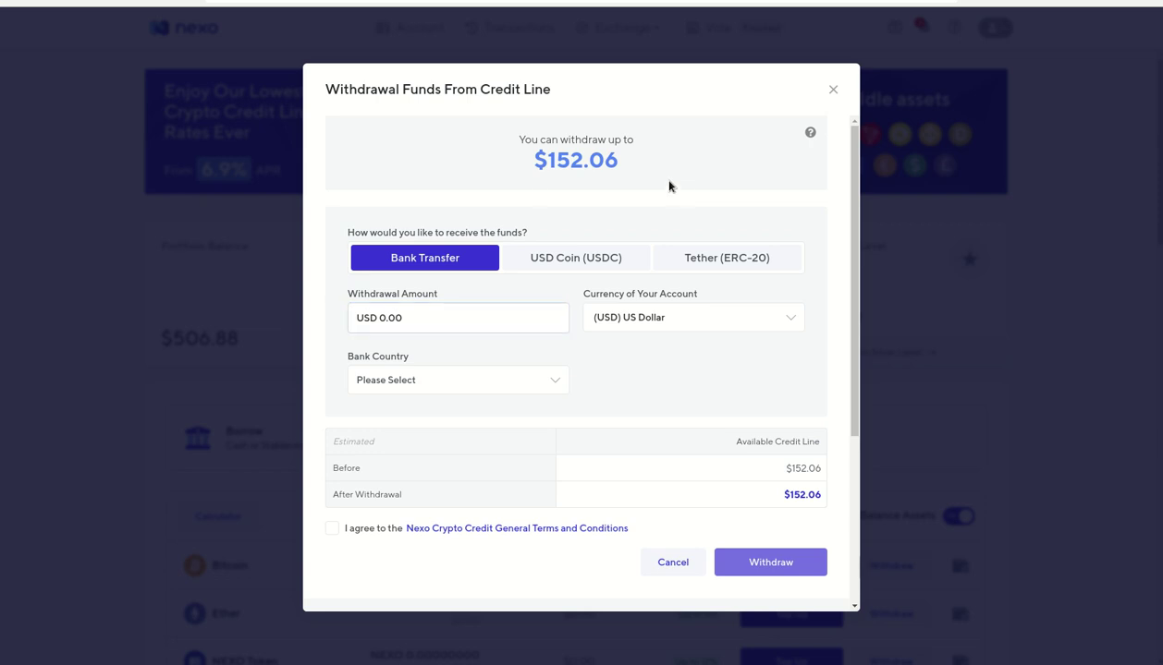
click(468, 324)
click(570, 263)
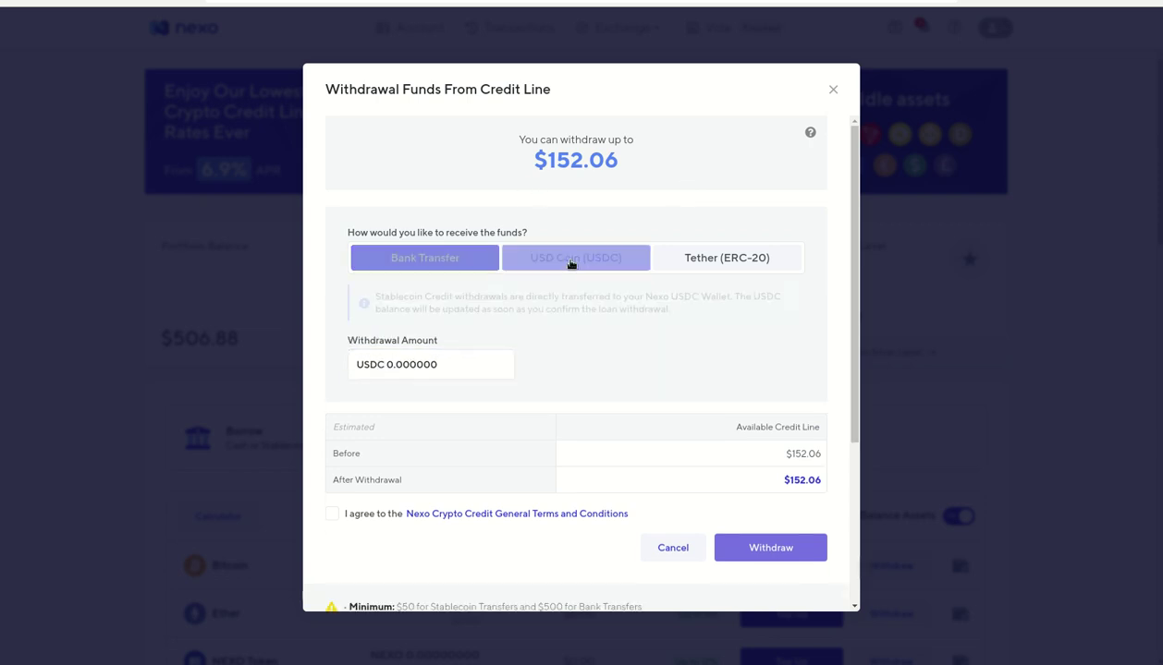
Step: Switch to Tether (ERC-20), fill the $152.06 maximum, and enter SALARY as source of funds
click(720, 259)
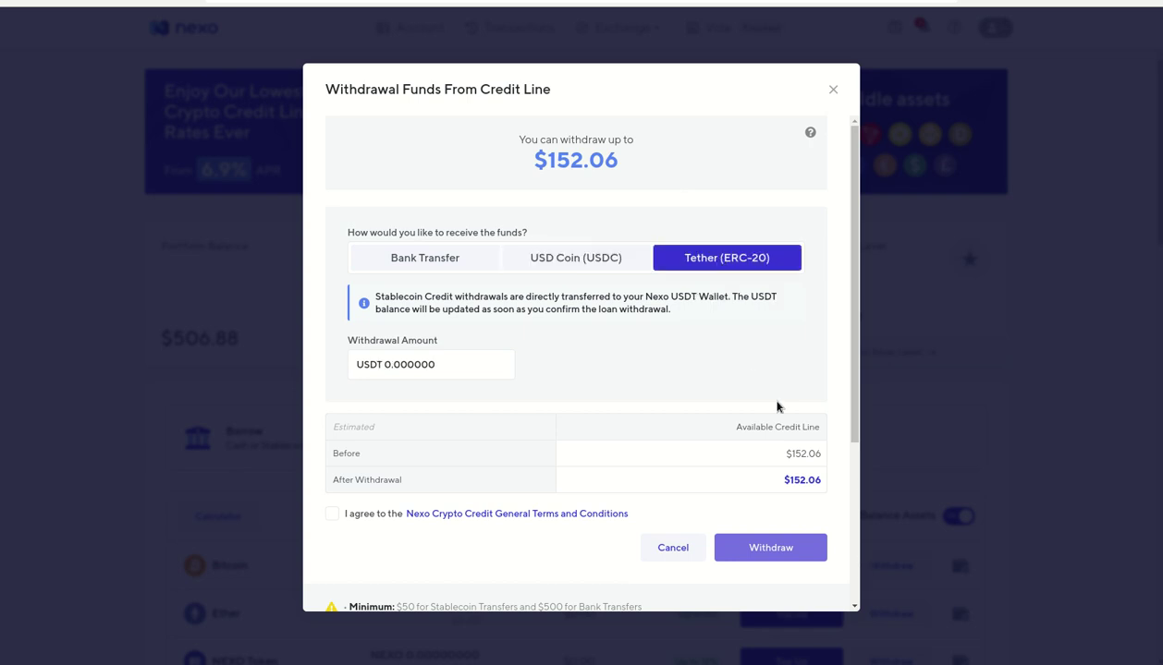
click(606, 160)
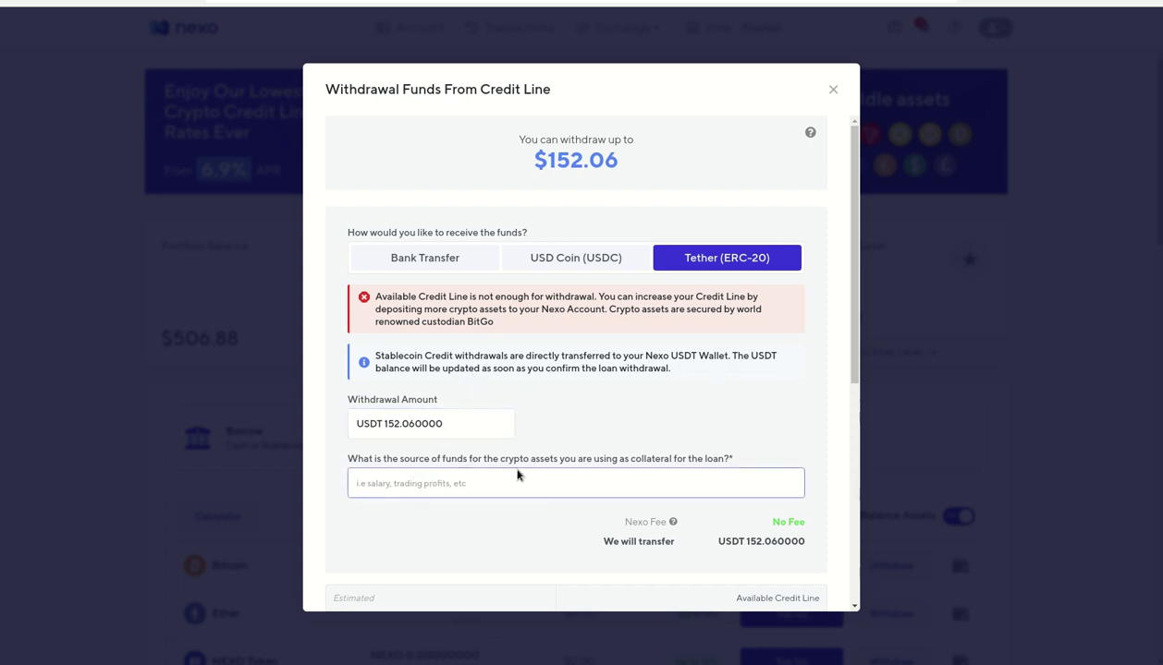
click(401, 478)
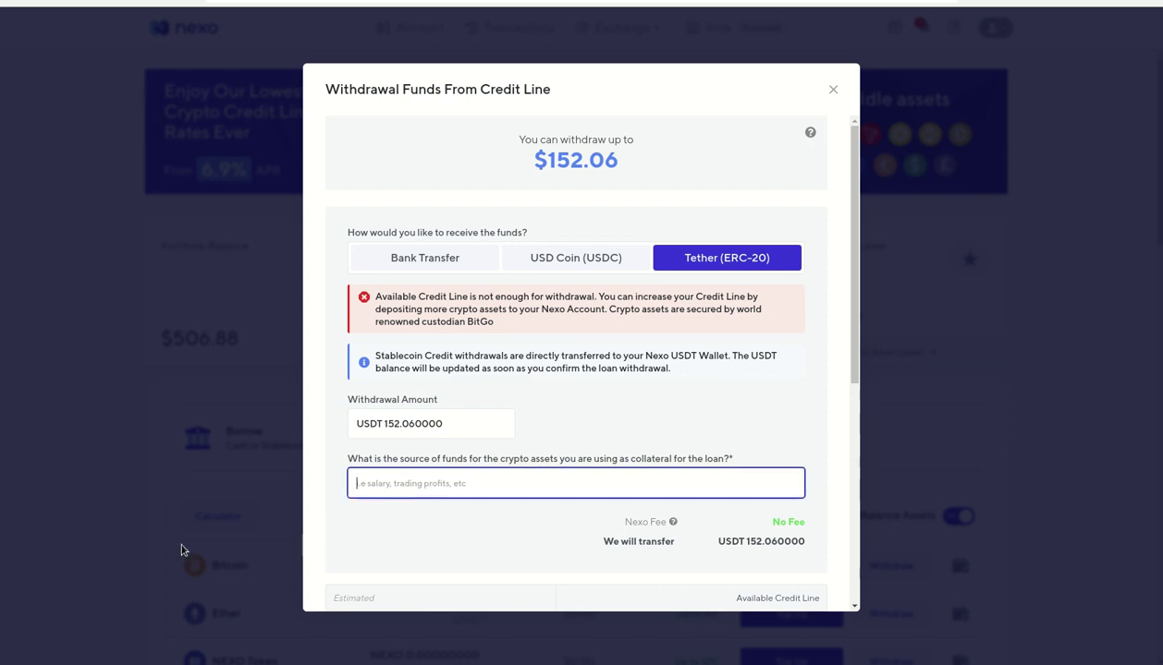
text(SALARY)
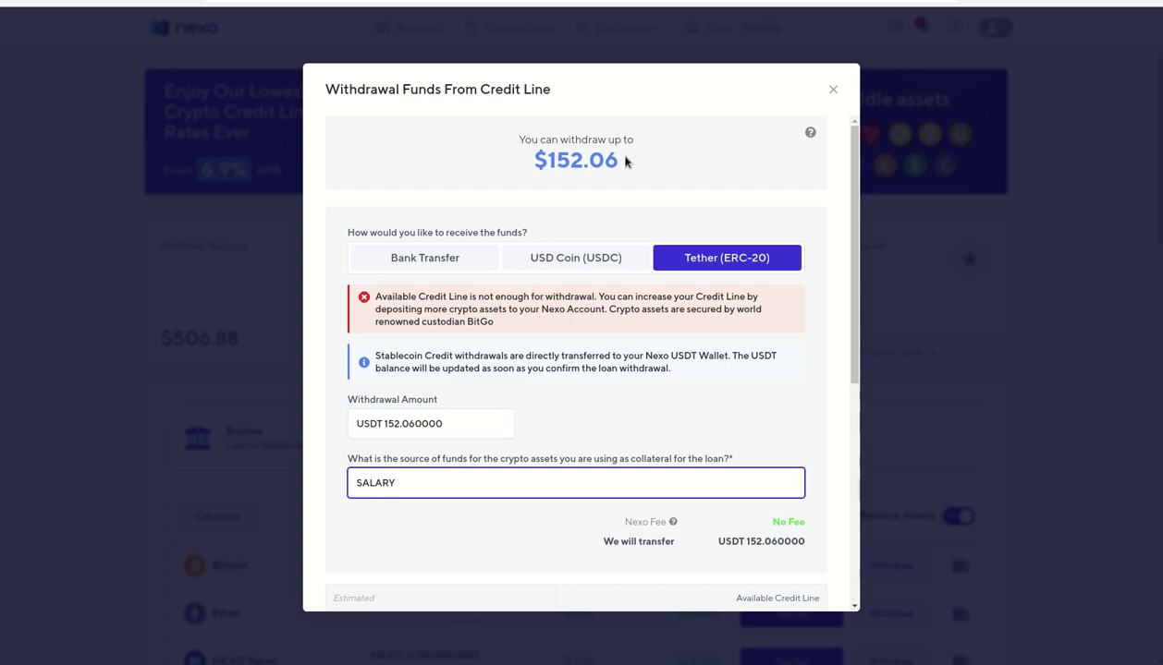
drag(619, 161, 527, 270)
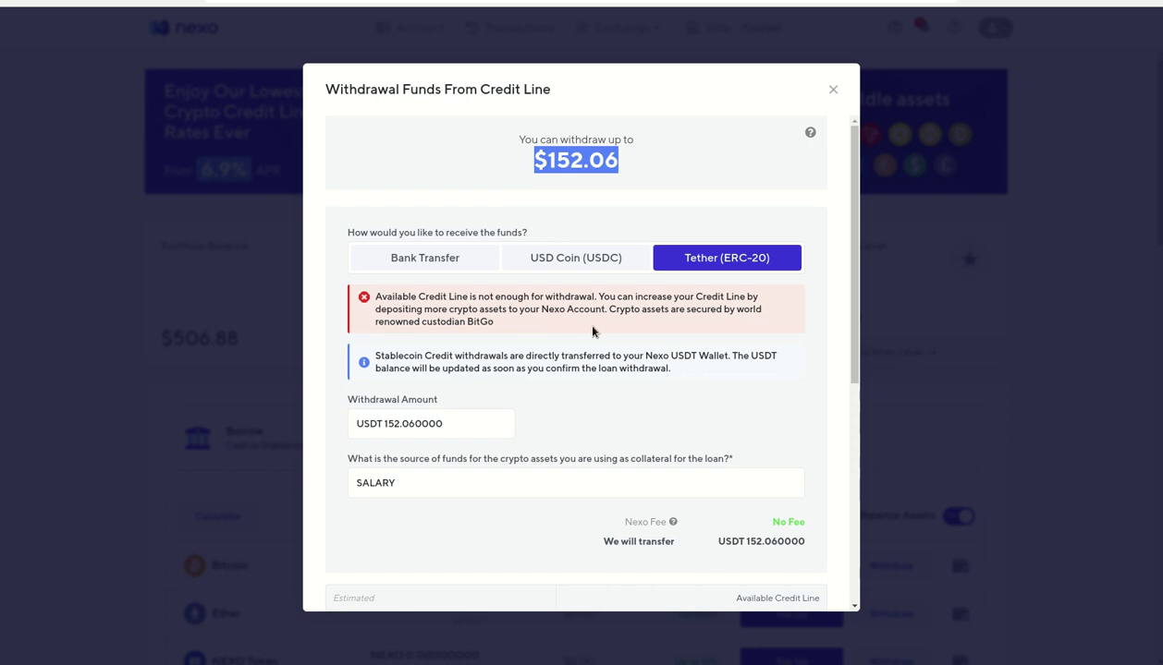
scroll(694, 342, down, 2)
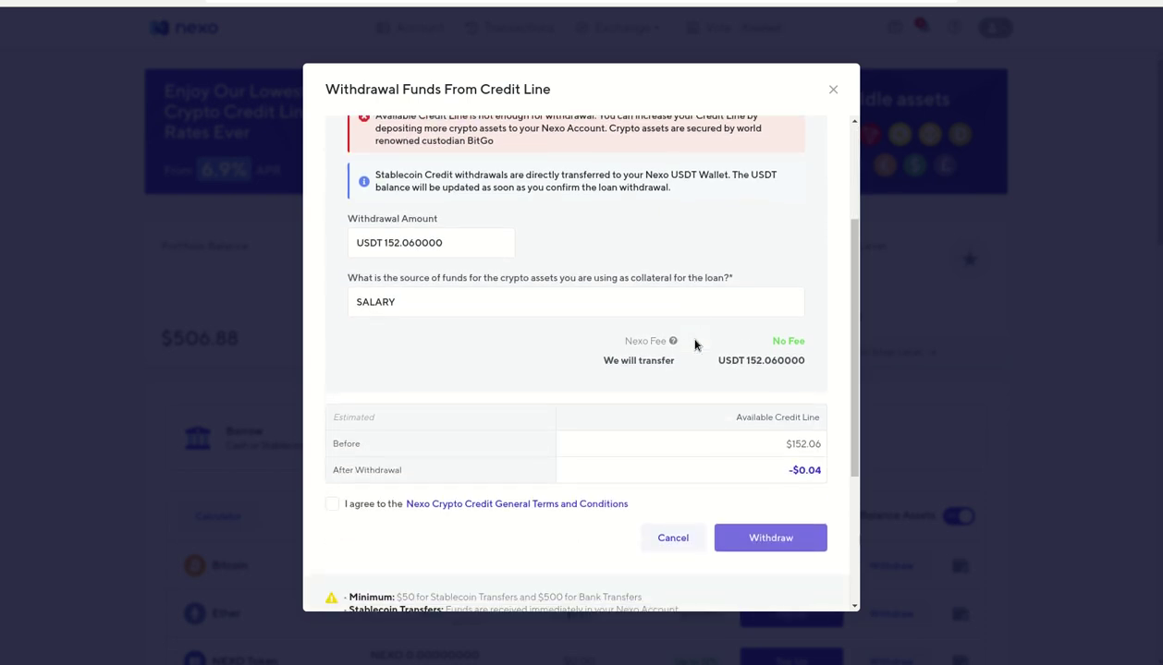
scroll(695, 345, down, 1)
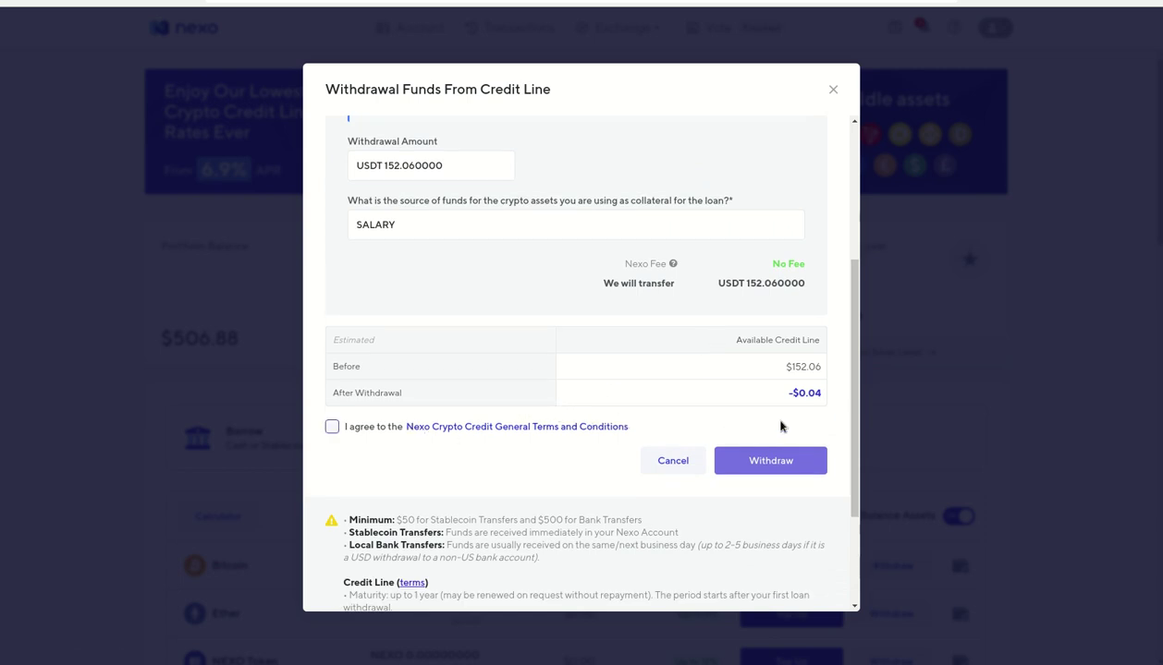
Step: Tick the Nexo Crypto Credit General Terms and Conditions agreement and return to the form's top
click(331, 426)
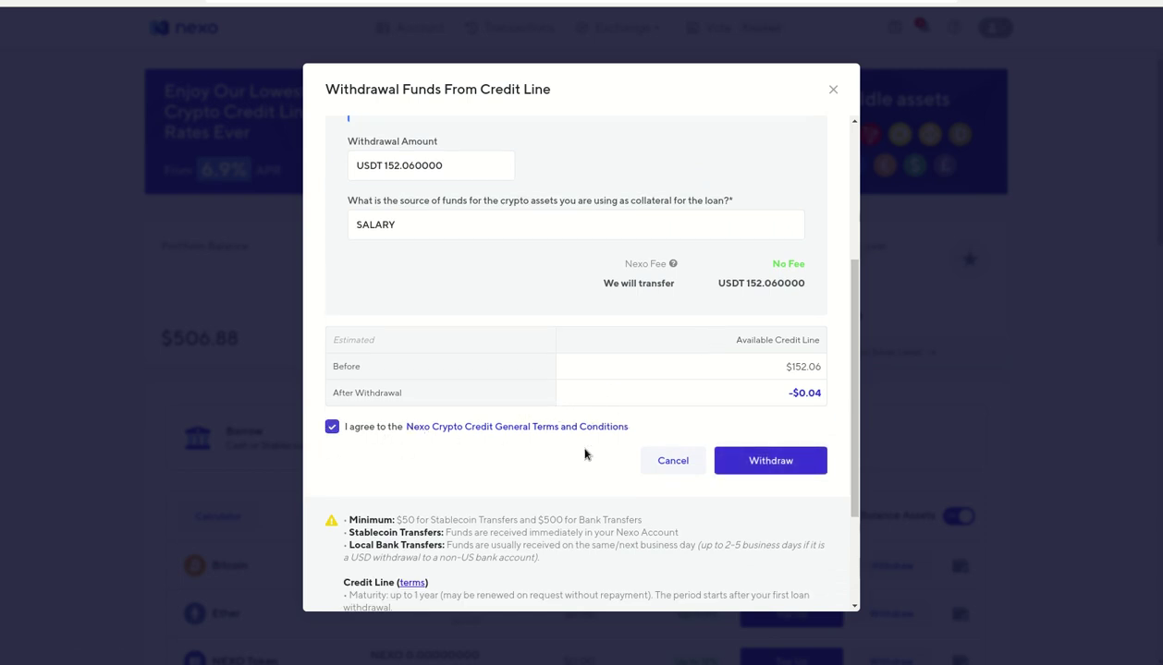
scroll(581, 450, up, 2)
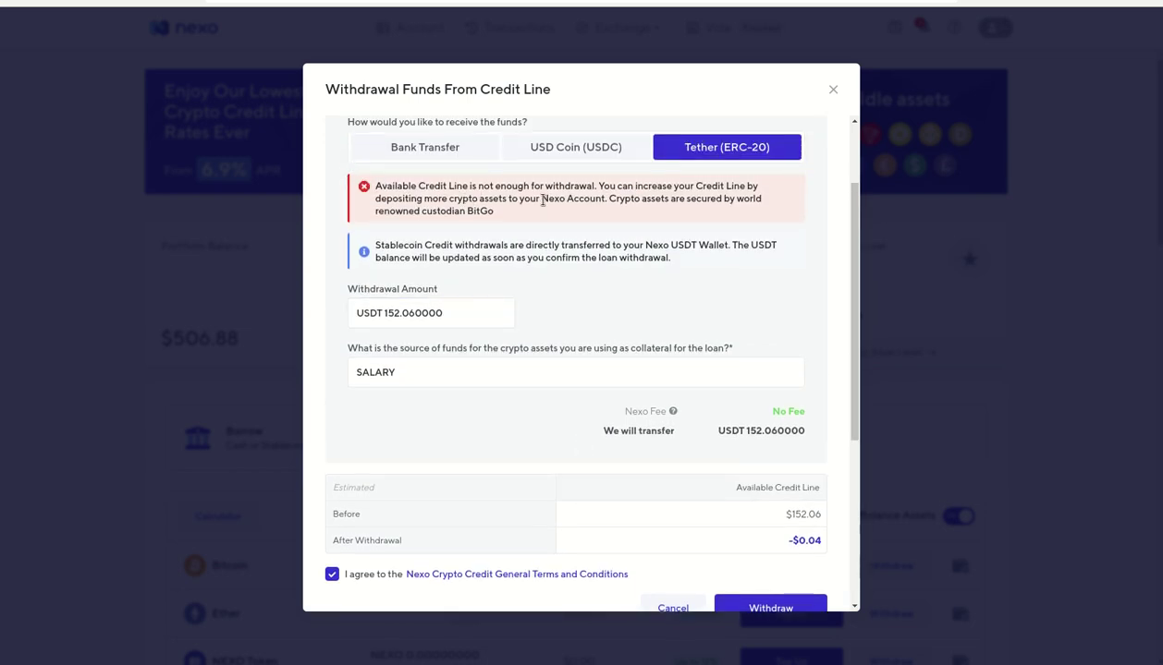
scroll(735, 267, up, 2)
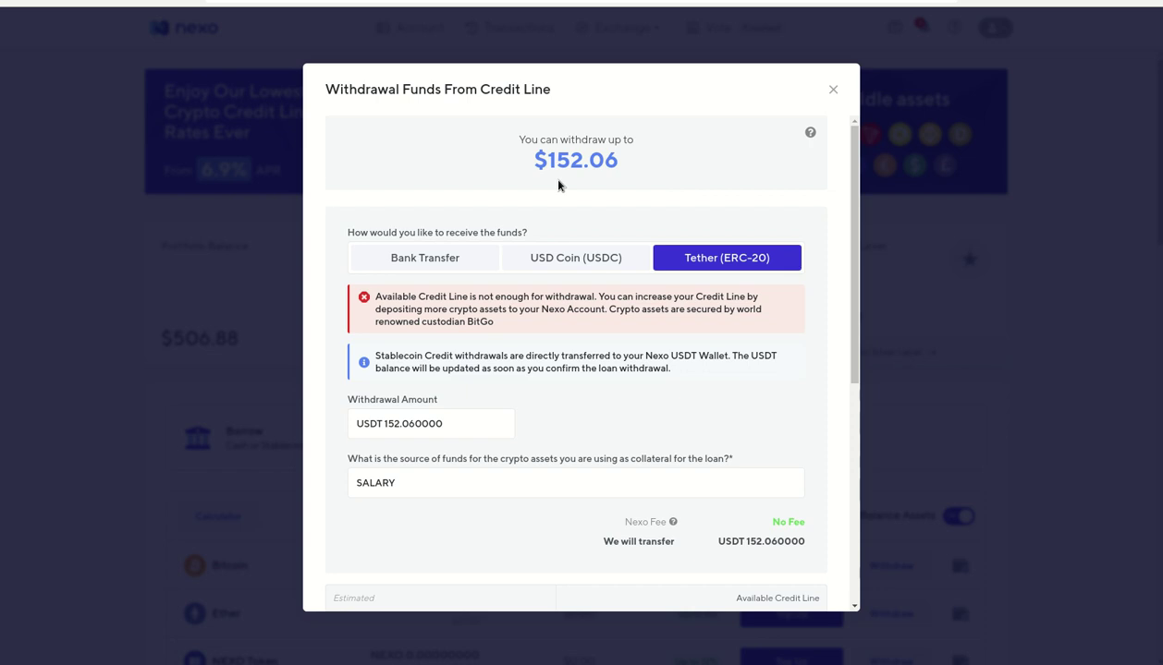
mouse_move(812, 133)
Step: Switch the payout back to USD Coin and enter SAL as the collateral funds source
click(565, 261)
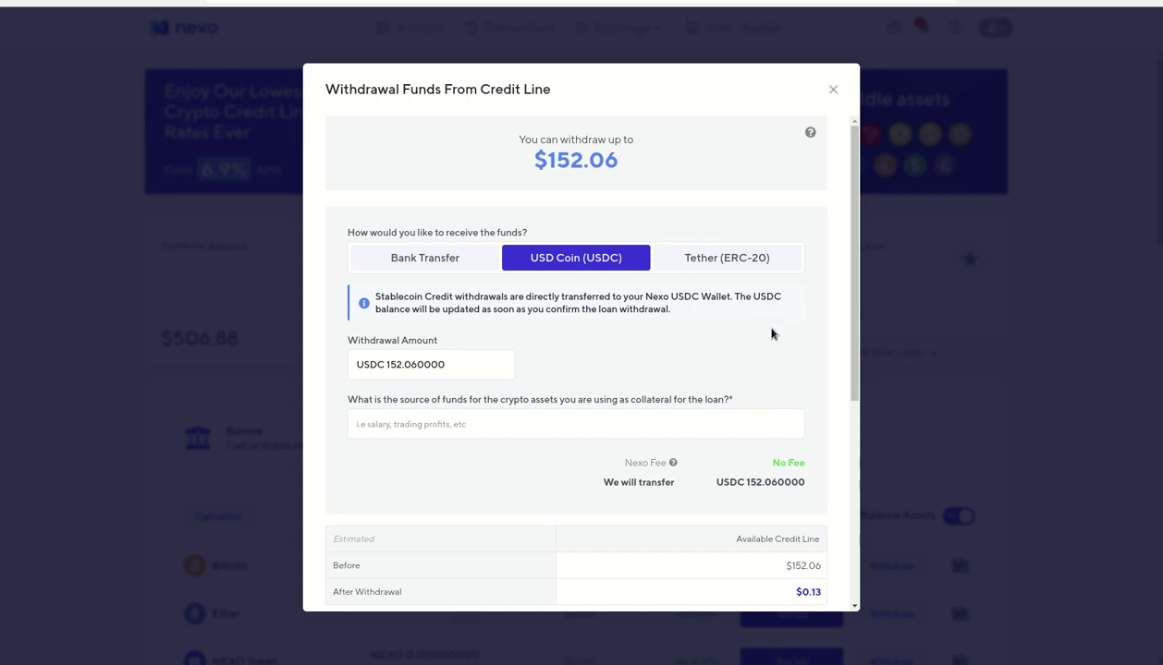
scroll(772, 334, down, 1)
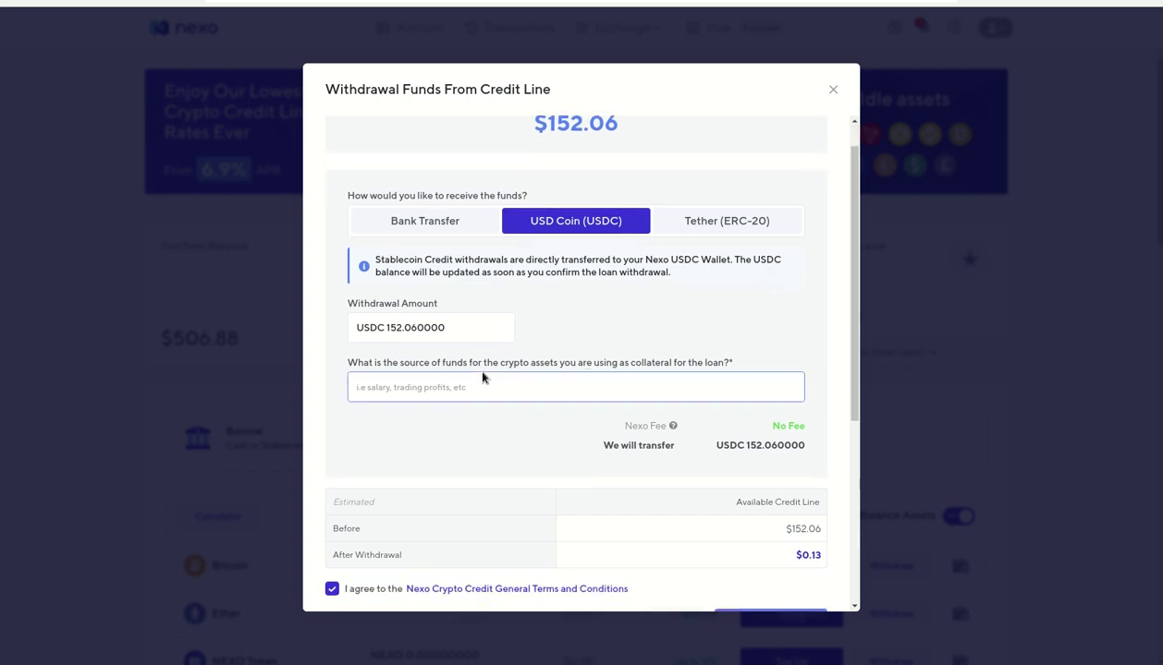
click(384, 387)
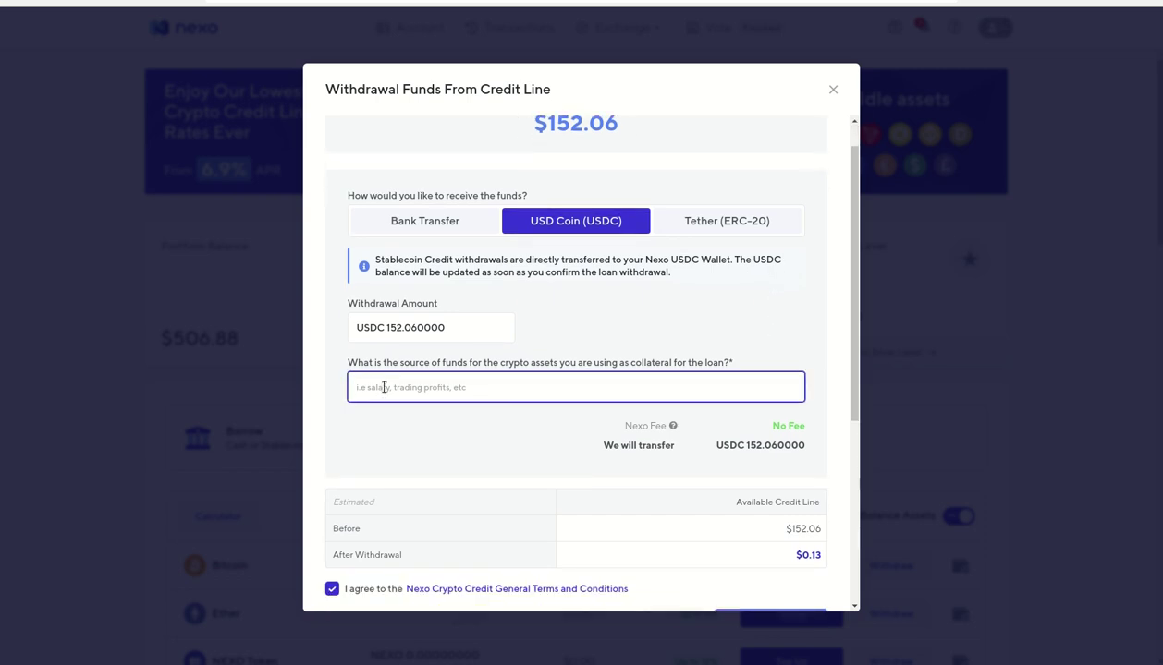
text(SALARY)
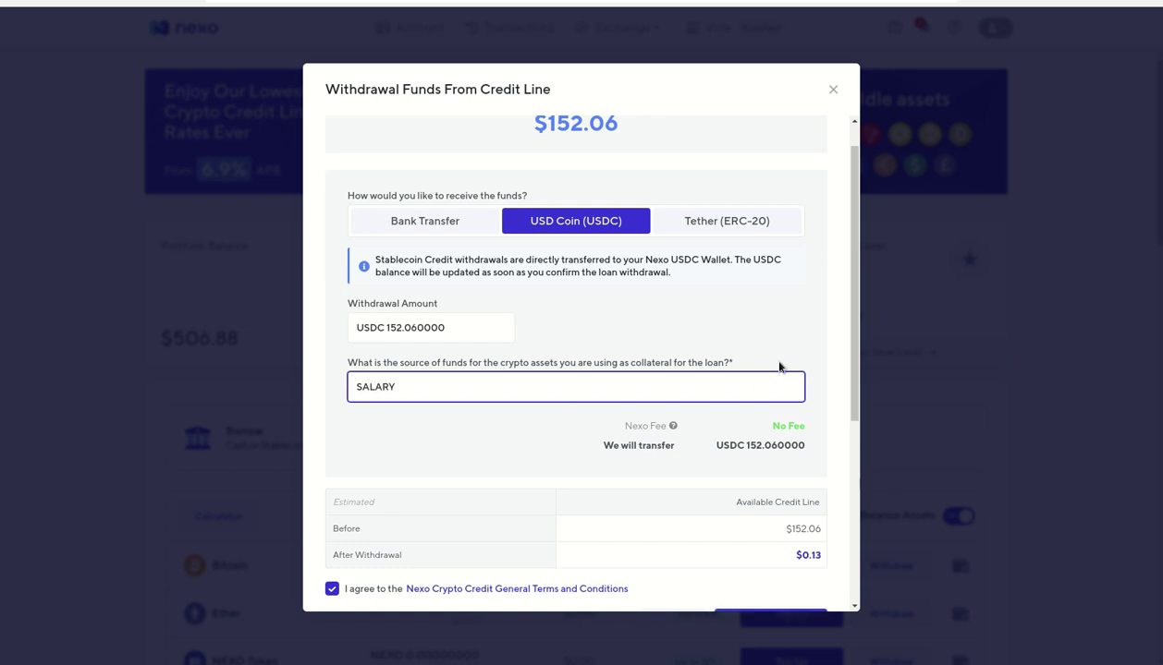
scroll(807, 302, down, 3)
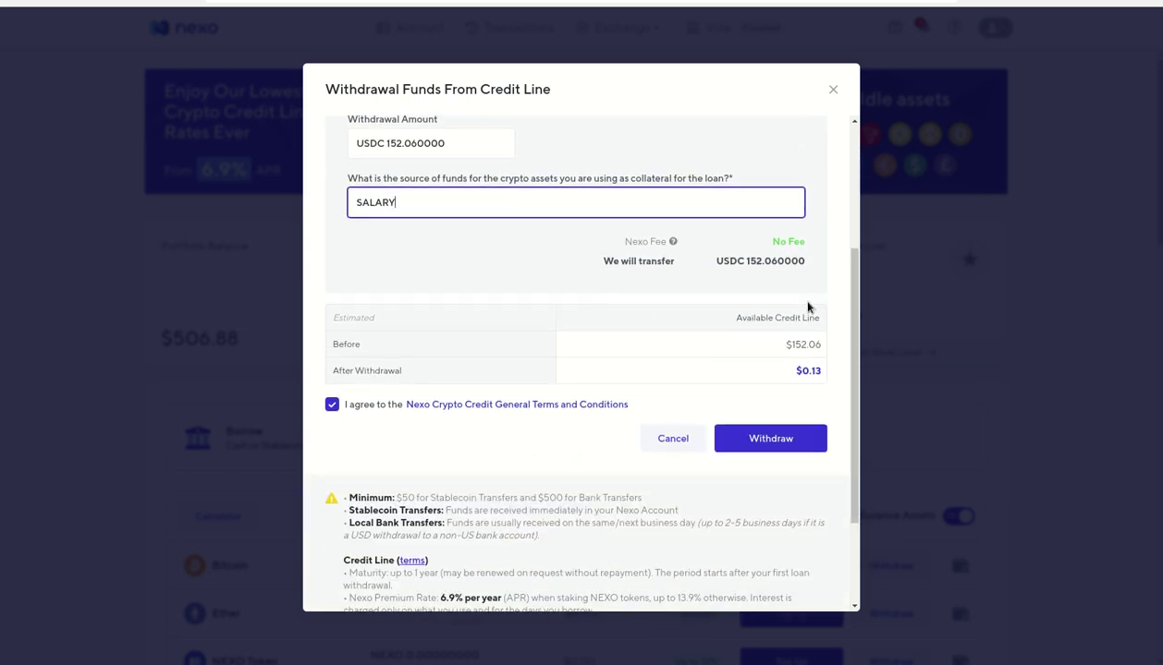
scroll(807, 306, down, 2)
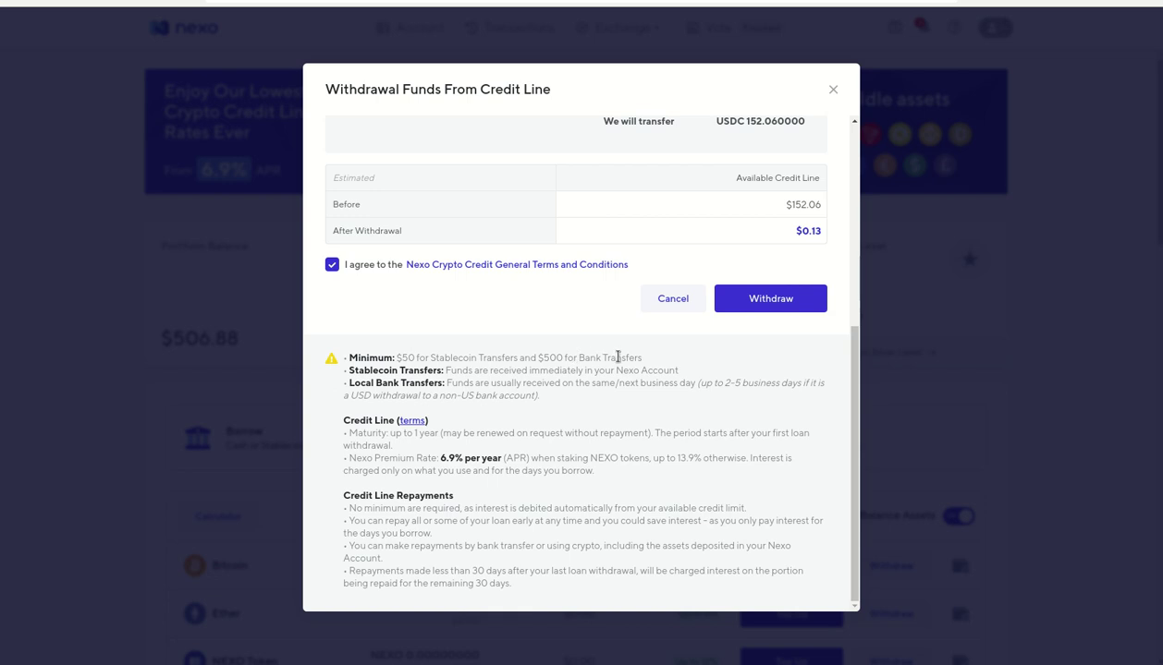
Step: Highlight the notes on the $500 bank transfer minimum, stablecoin transfers and local bank transfers
drag(541, 355, 647, 360)
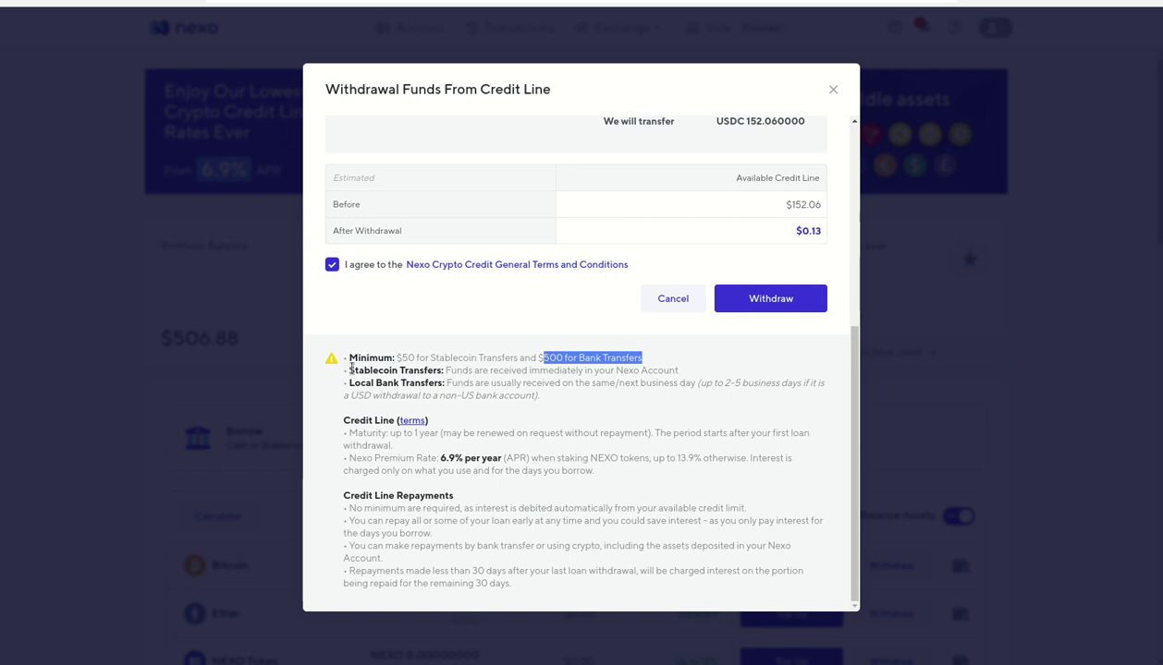
drag(350, 366, 669, 370)
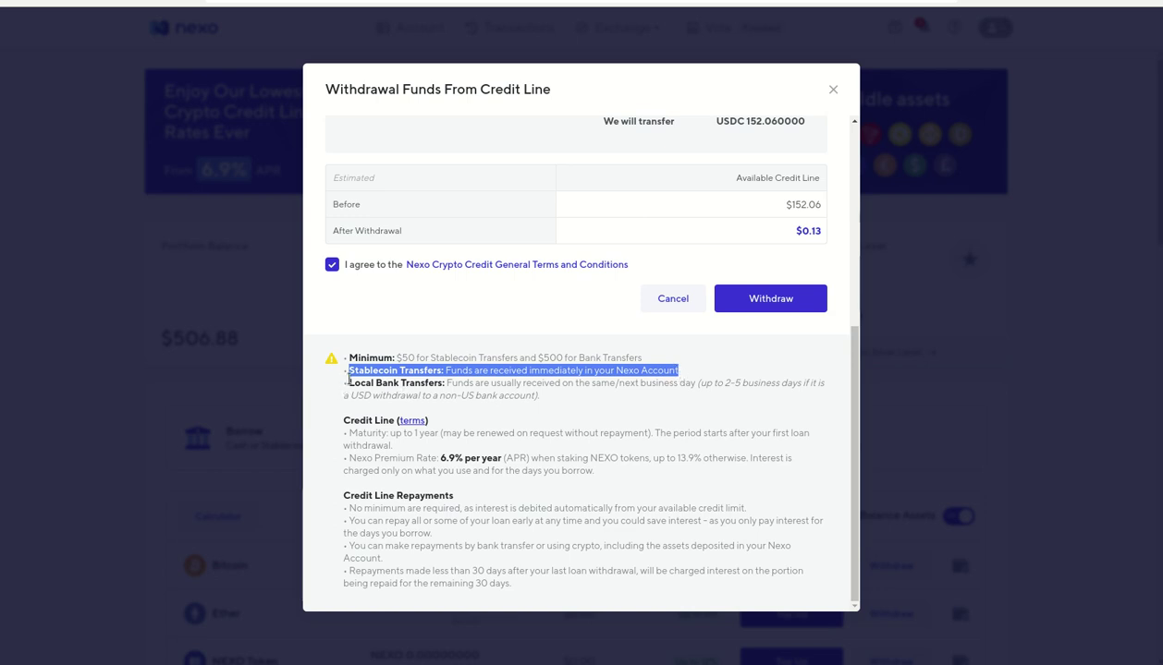
drag(350, 381, 828, 395)
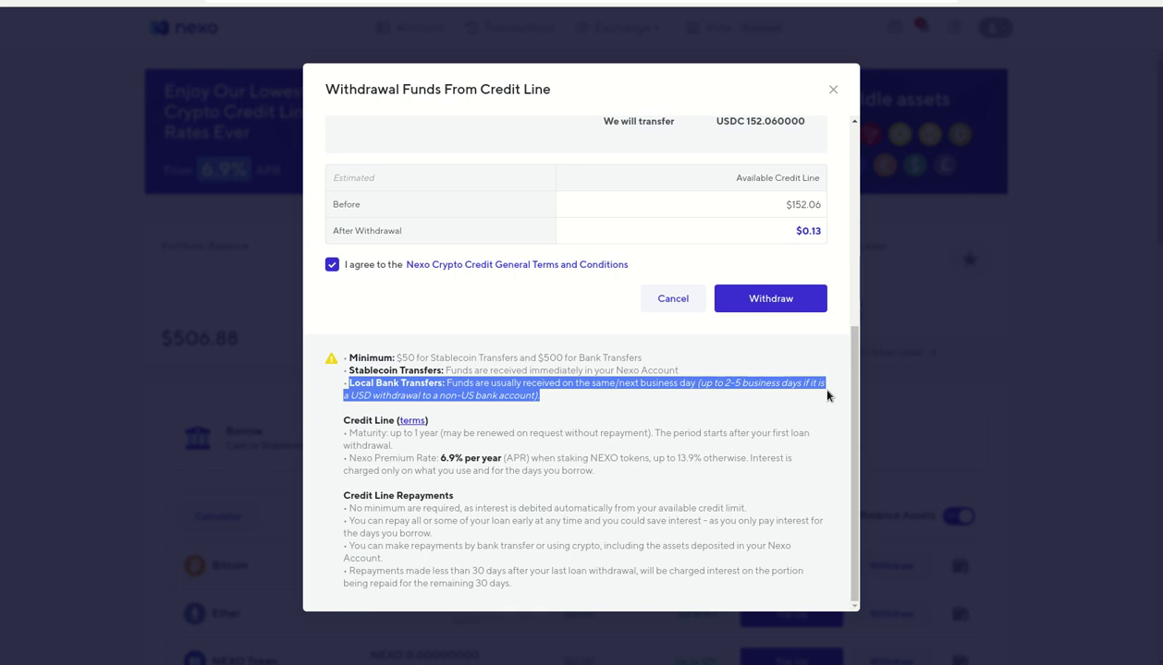
Step: Submit the USDC 152.06 withdrawal and verify it with the two-factor authentication code
click(784, 301)
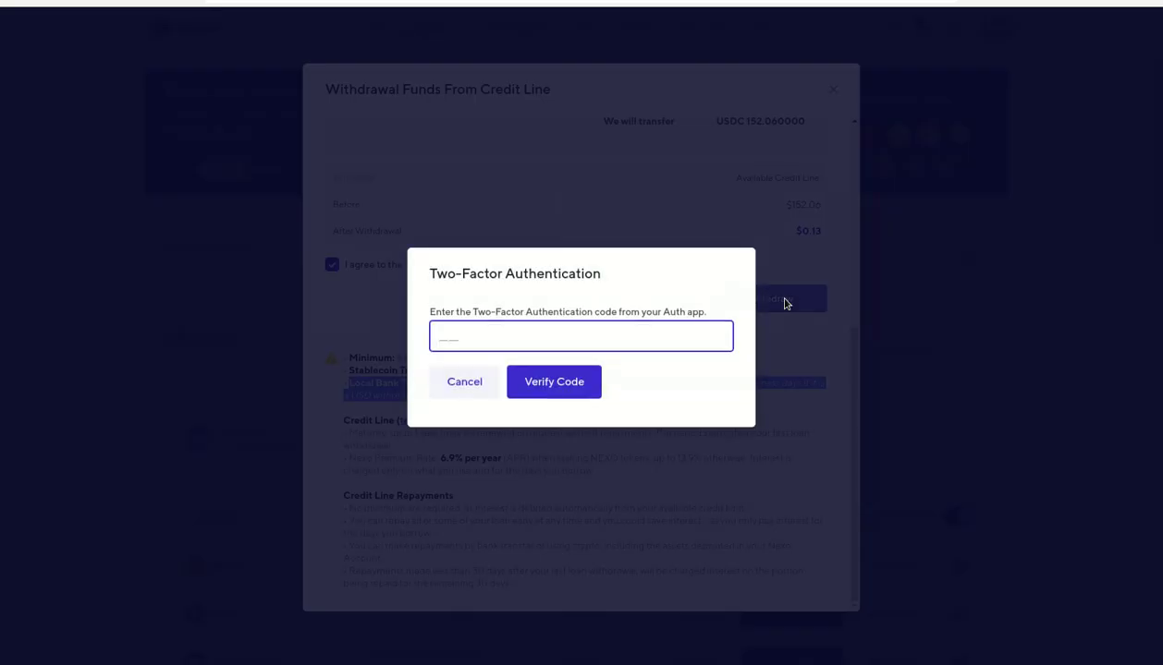
click(443, 337)
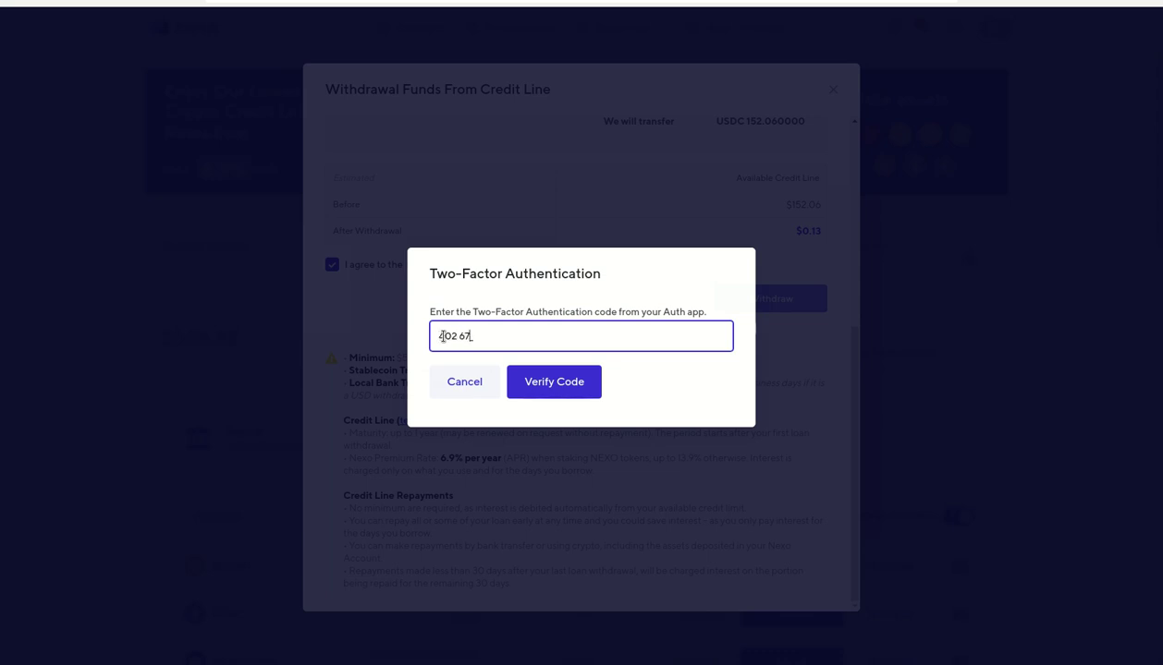
text(2)
click(575, 379)
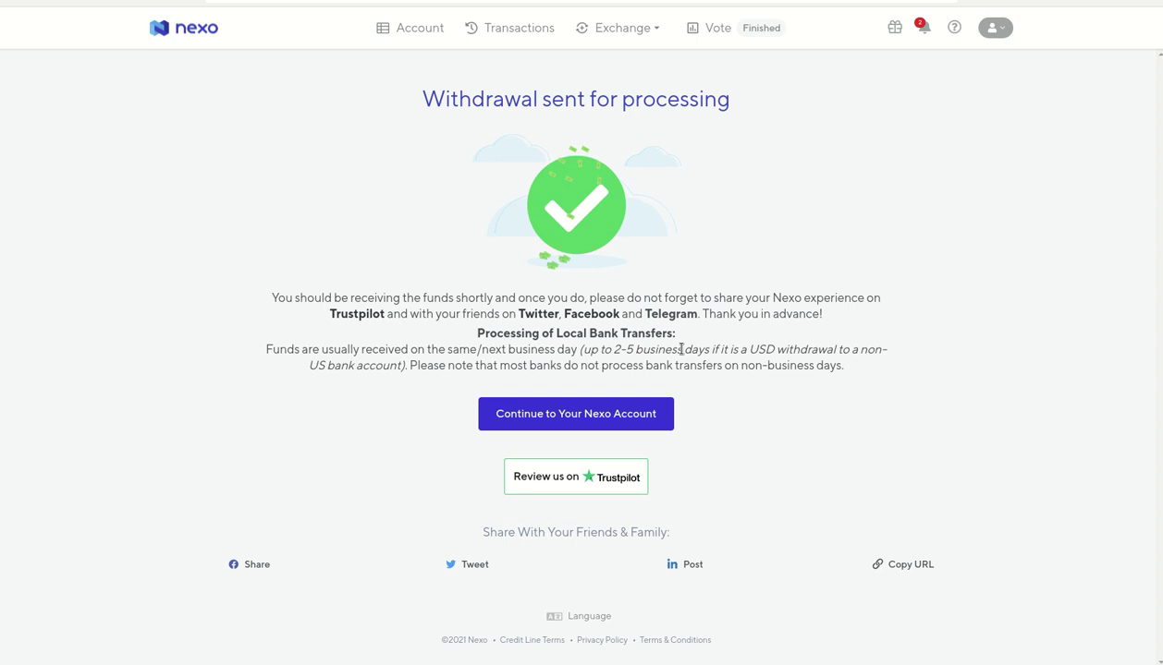
Step: Return to the account dashboard, review asset balances down to the total, then view Transactions
click(586, 420)
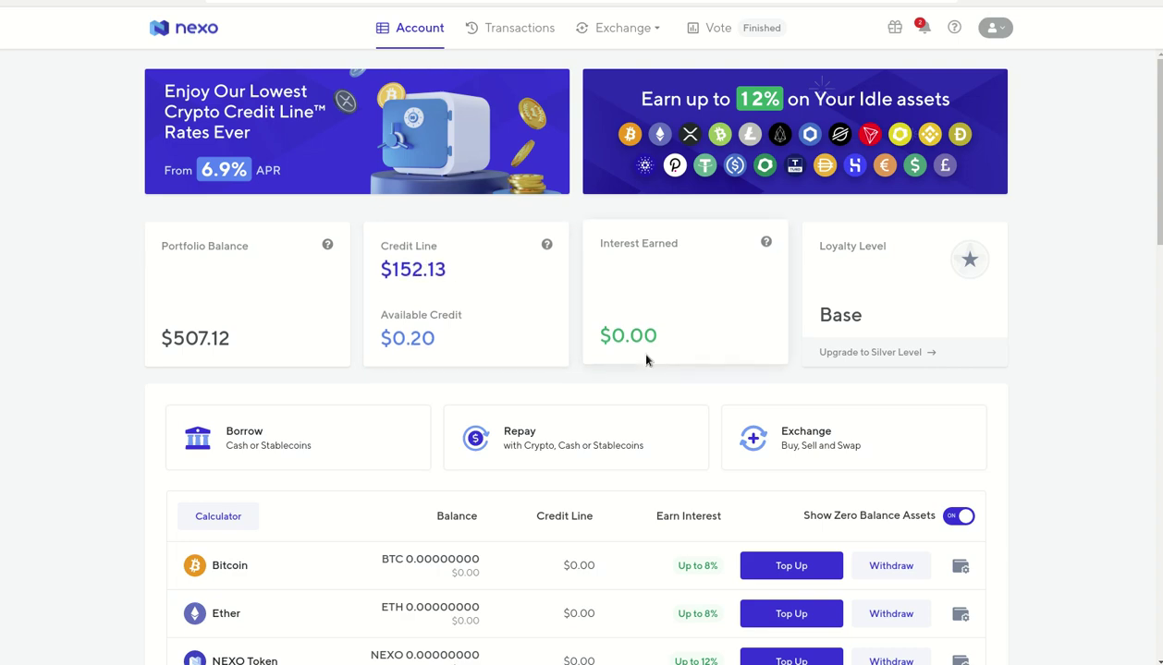
scroll(483, 376, down, 2)
scroll(482, 376, up, 2)
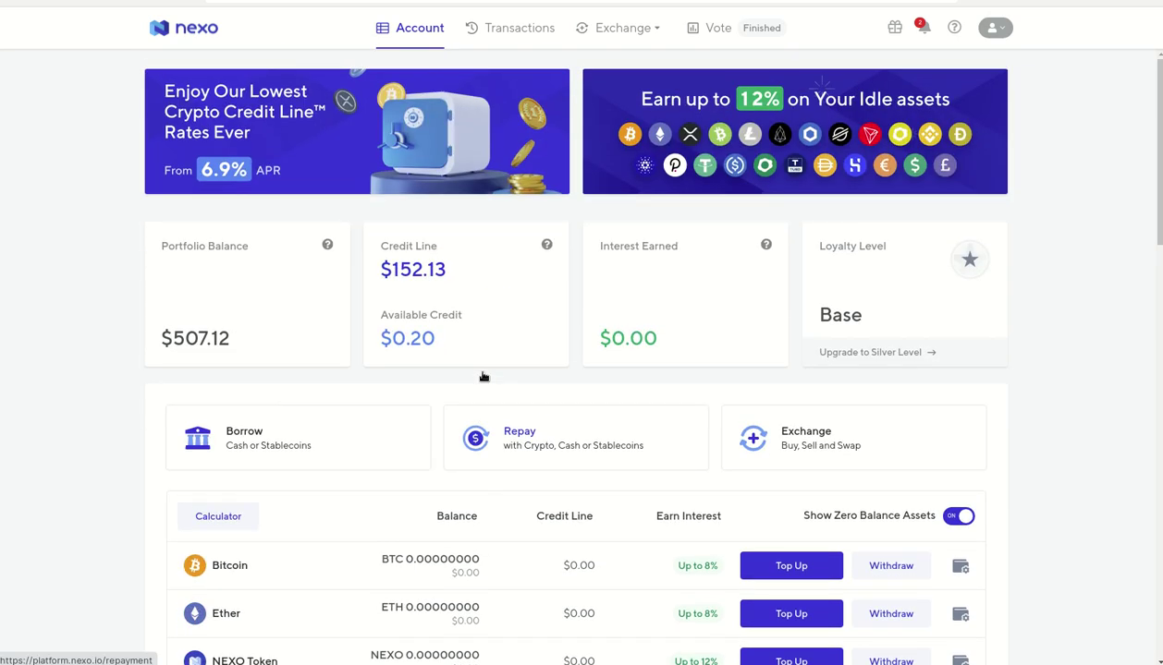
scroll(650, 471, down, 2)
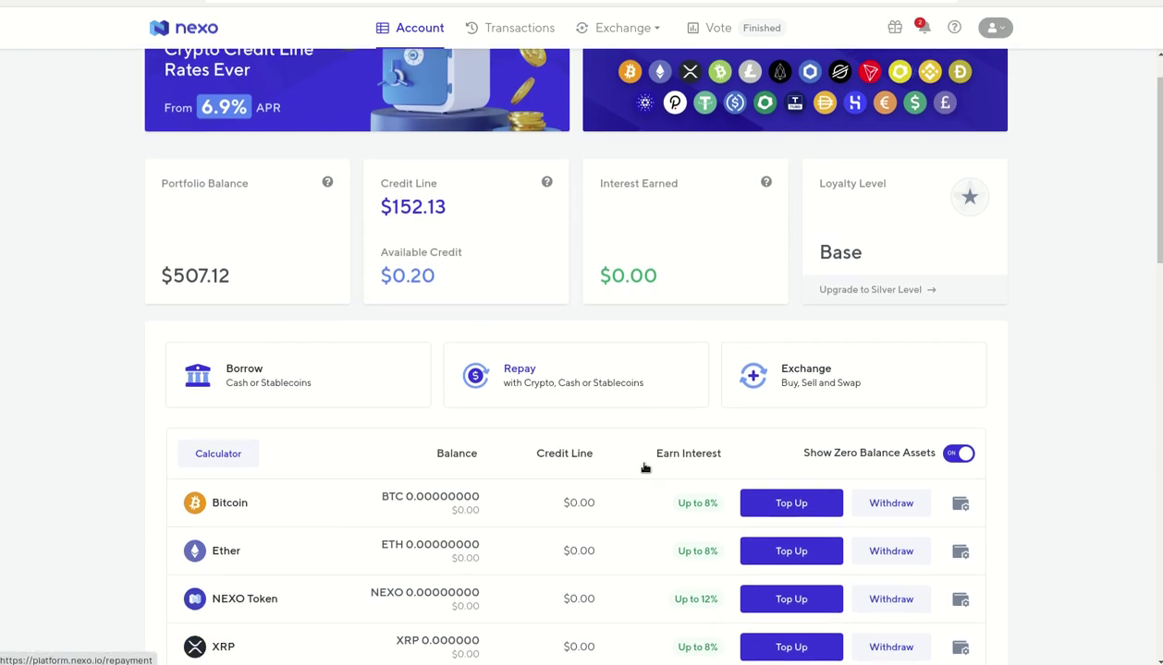
scroll(1044, 374, down, 2)
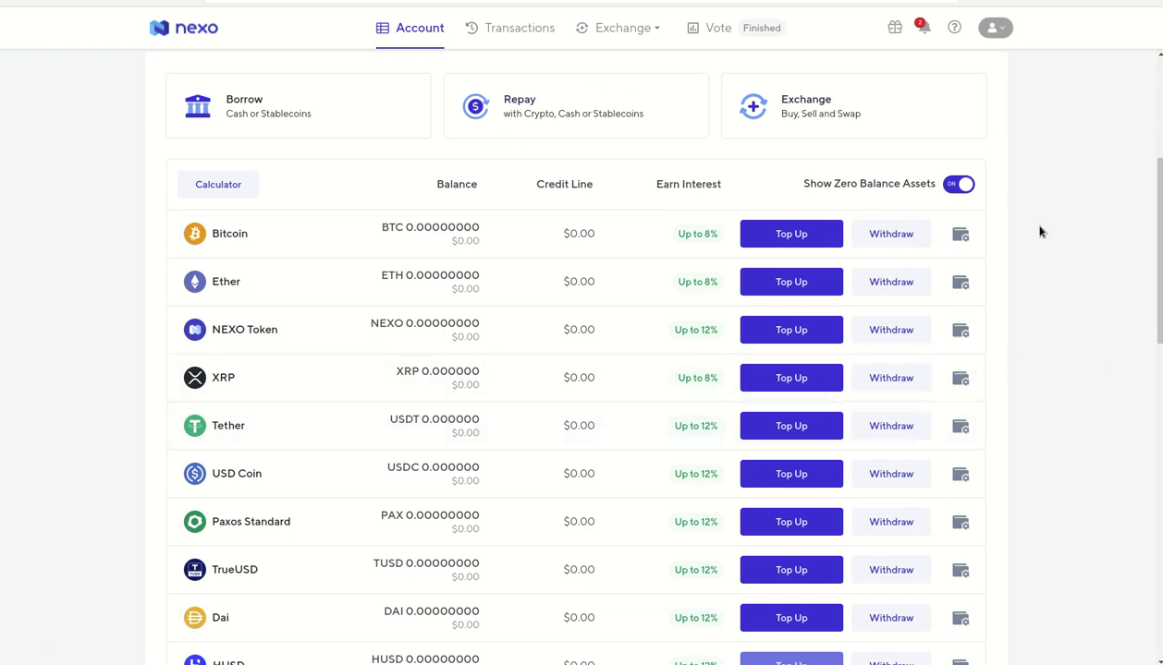
scroll(1054, 299, down, 3)
scroll(1054, 298, down, 10)
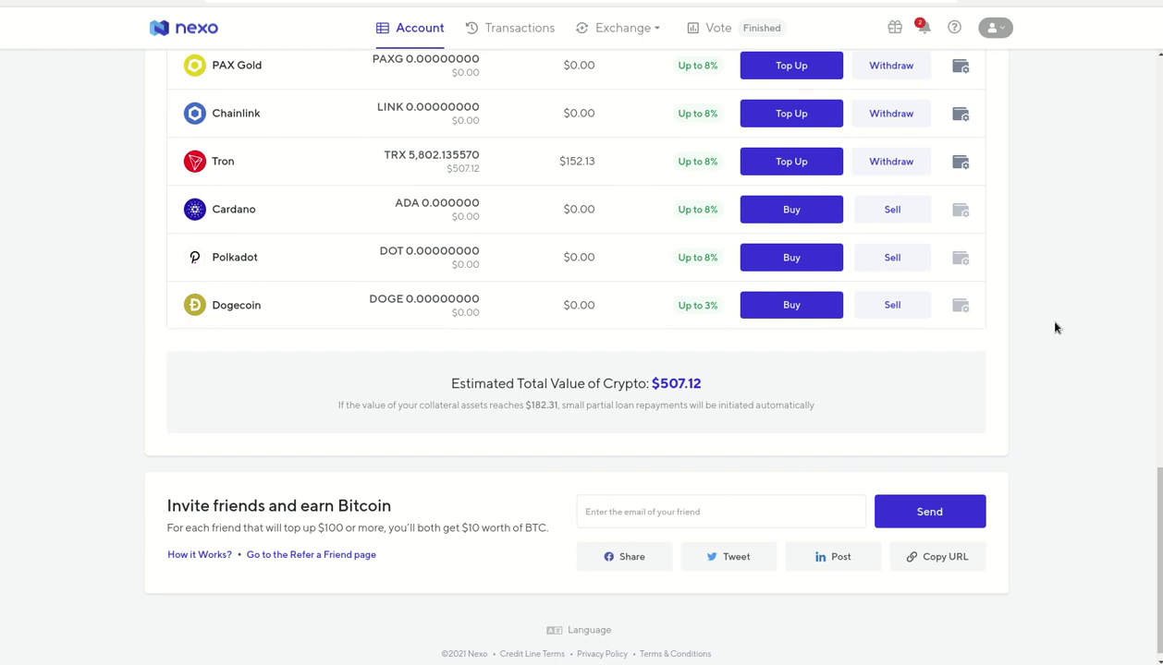
mouse_move(634, 381)
scroll(1018, 541, up, 3)
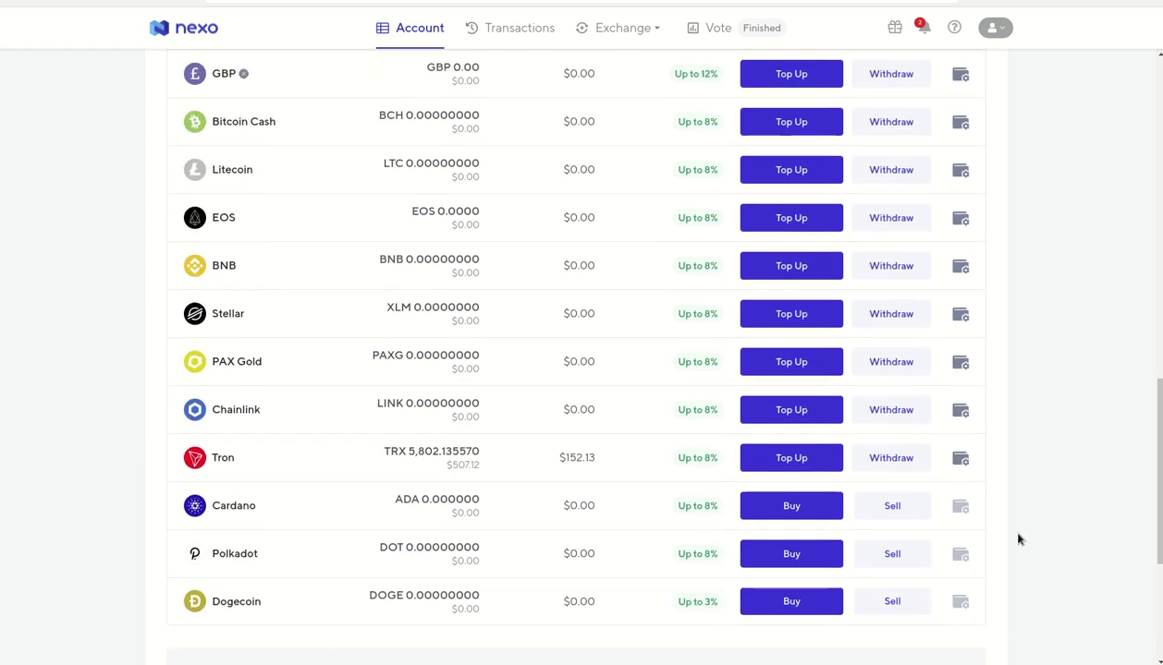
scroll(1017, 540, up, 10)
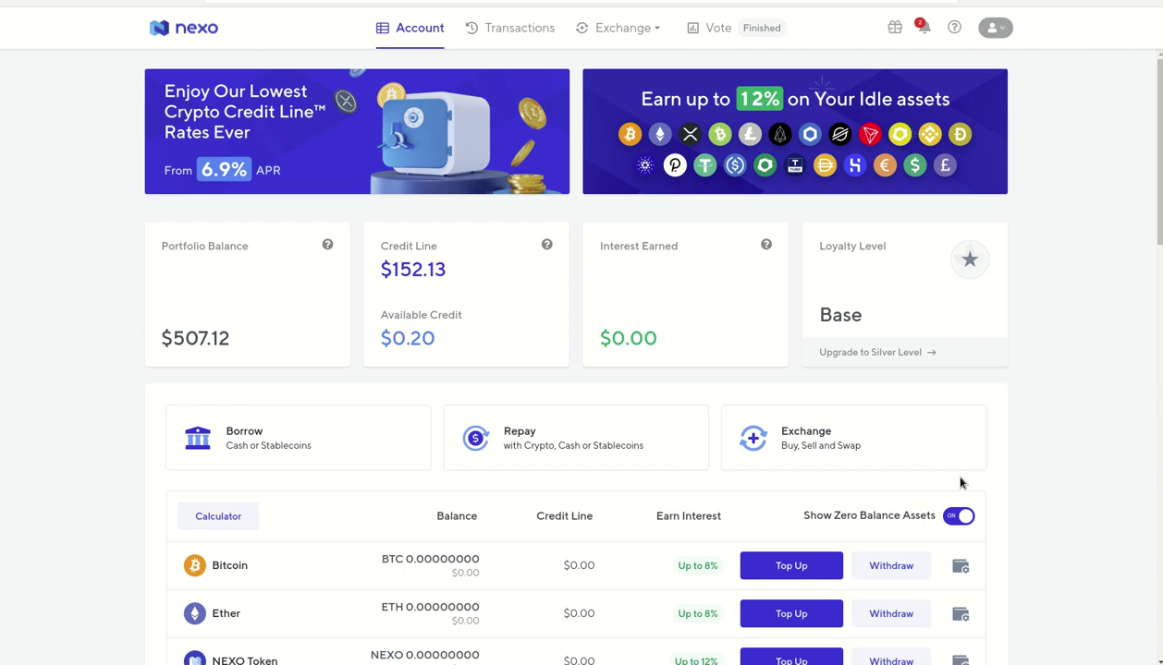
click(507, 30)
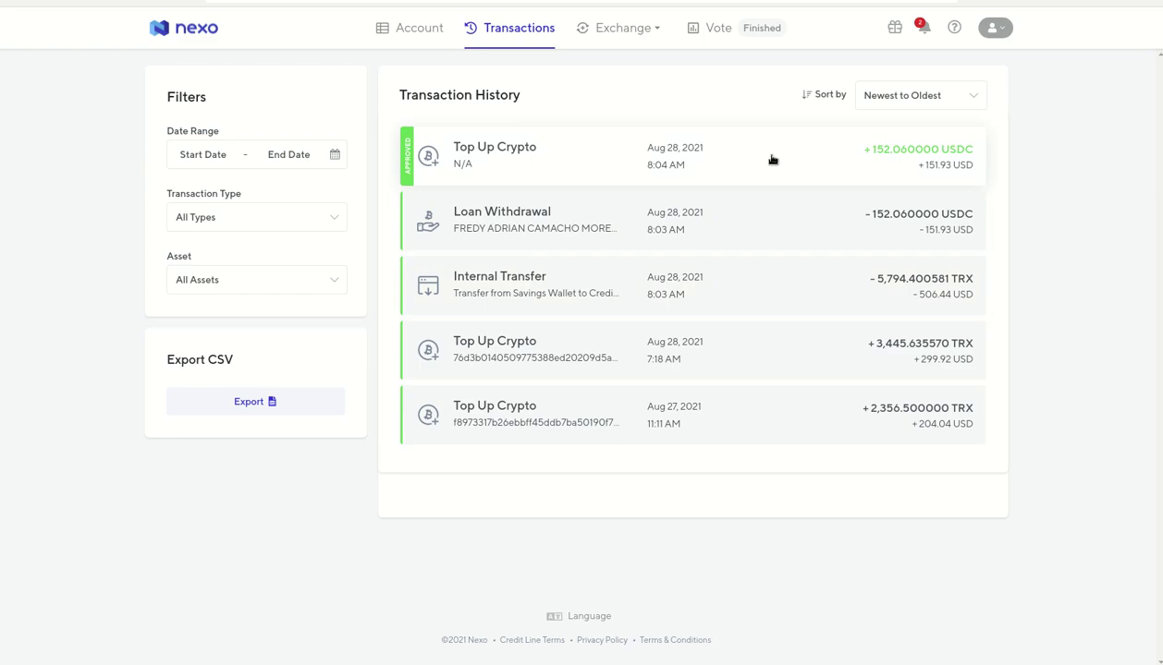
Step: Review the 152.06 USDC Top Up Crypto details, mark all notifications seen, and return to Account
click(569, 155)
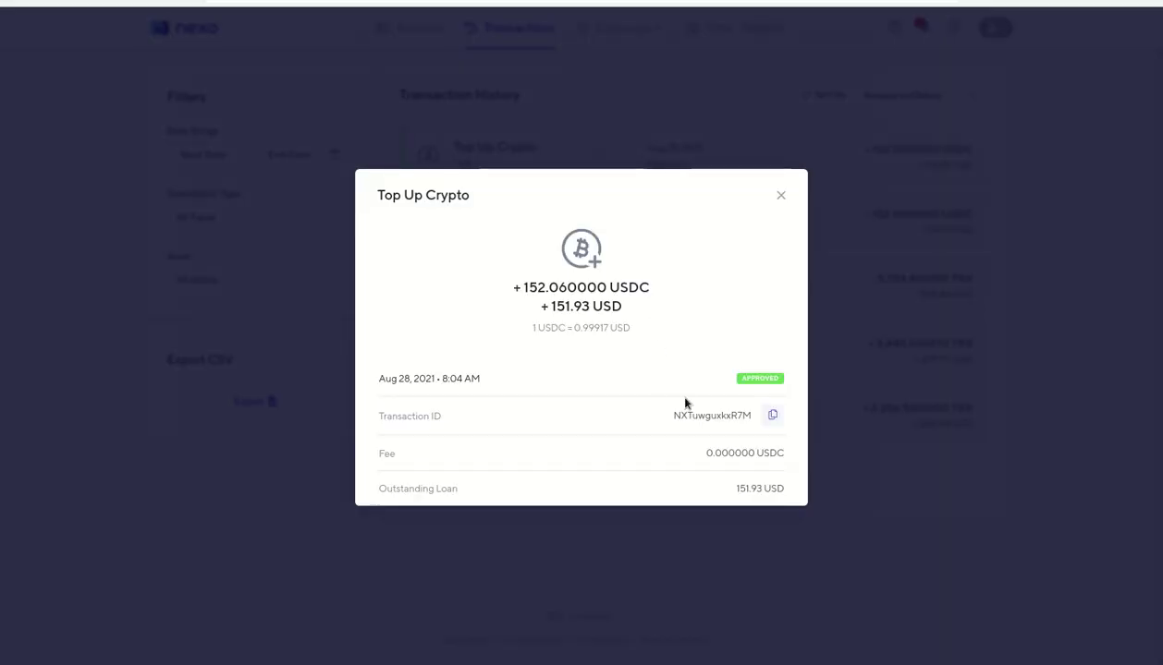
click(779, 196)
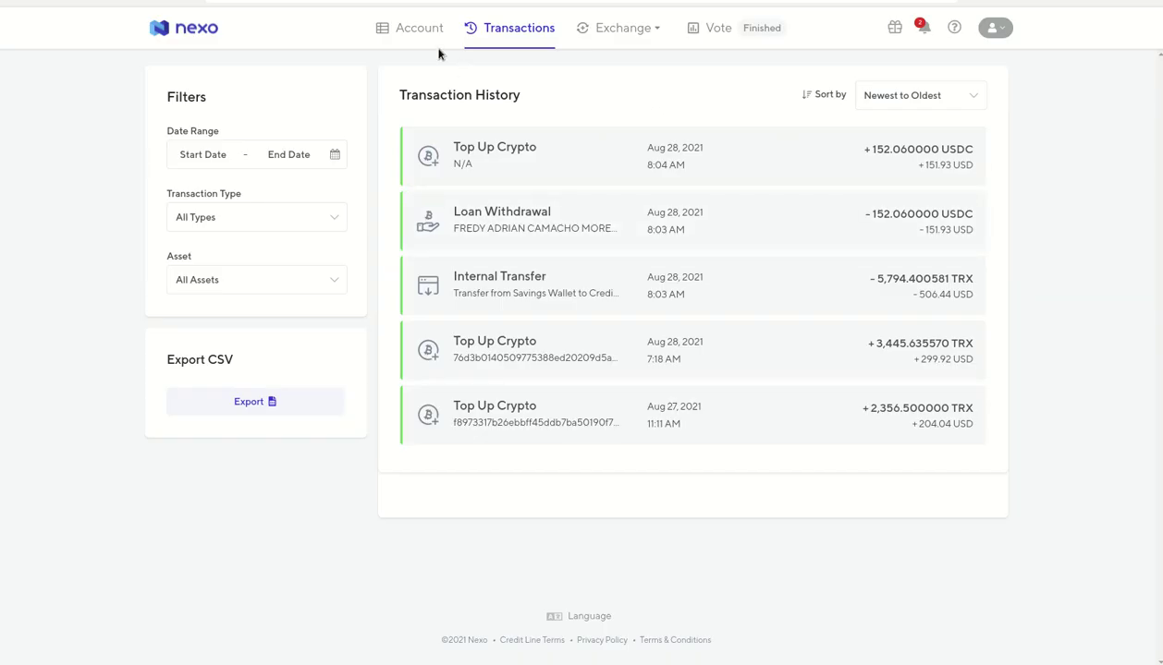
click(922, 29)
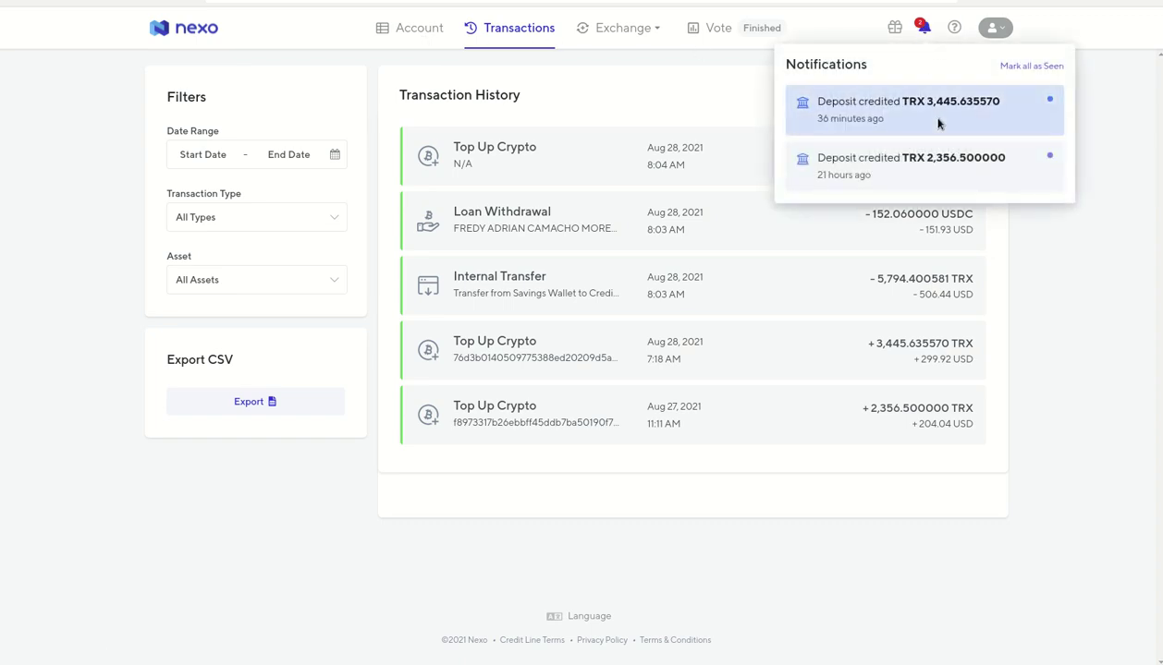
click(1034, 66)
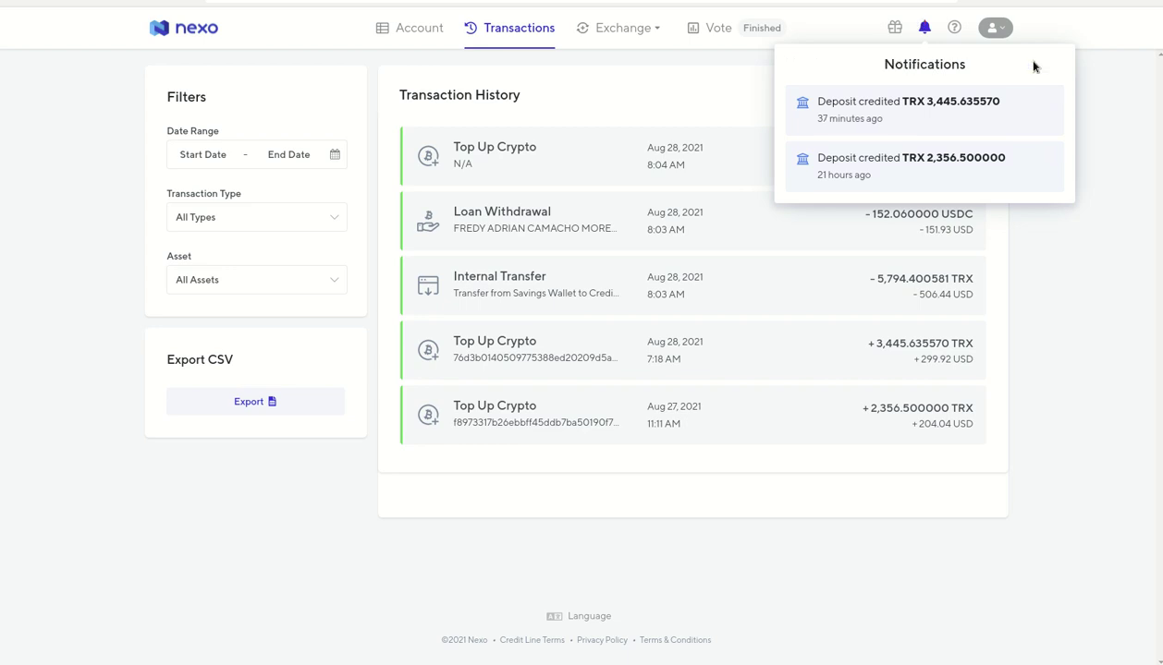
click(416, 29)
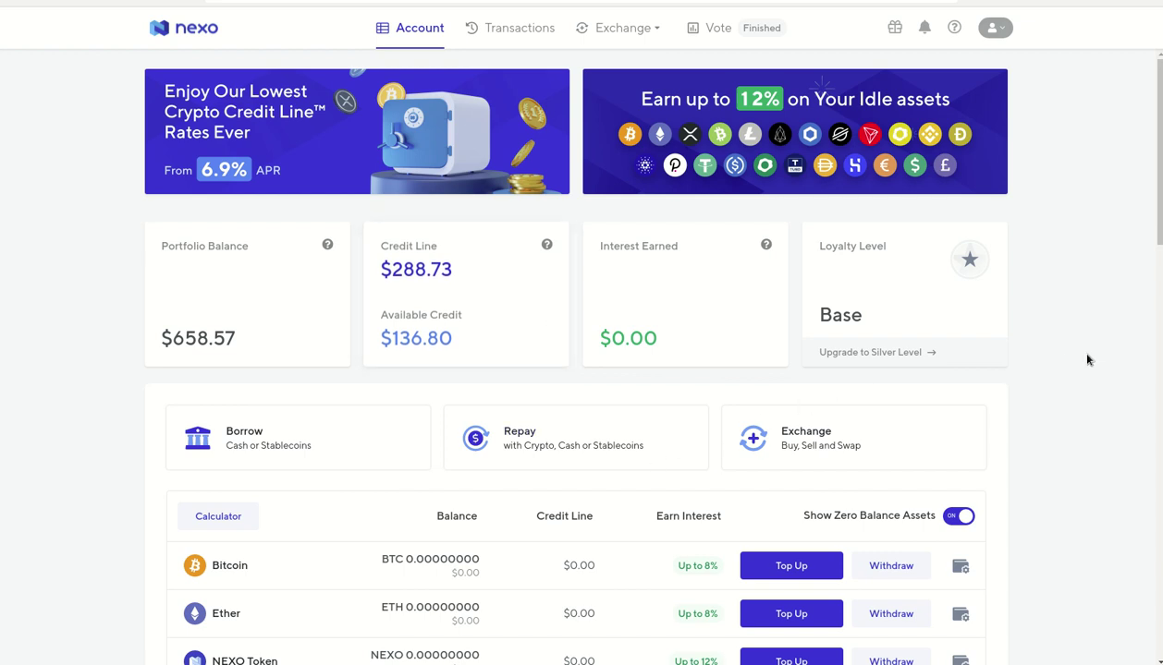
Step: Scroll to the USD Coin row and start withdrawing its 152.06 USDC balance
scroll(1087, 360, down, 1)
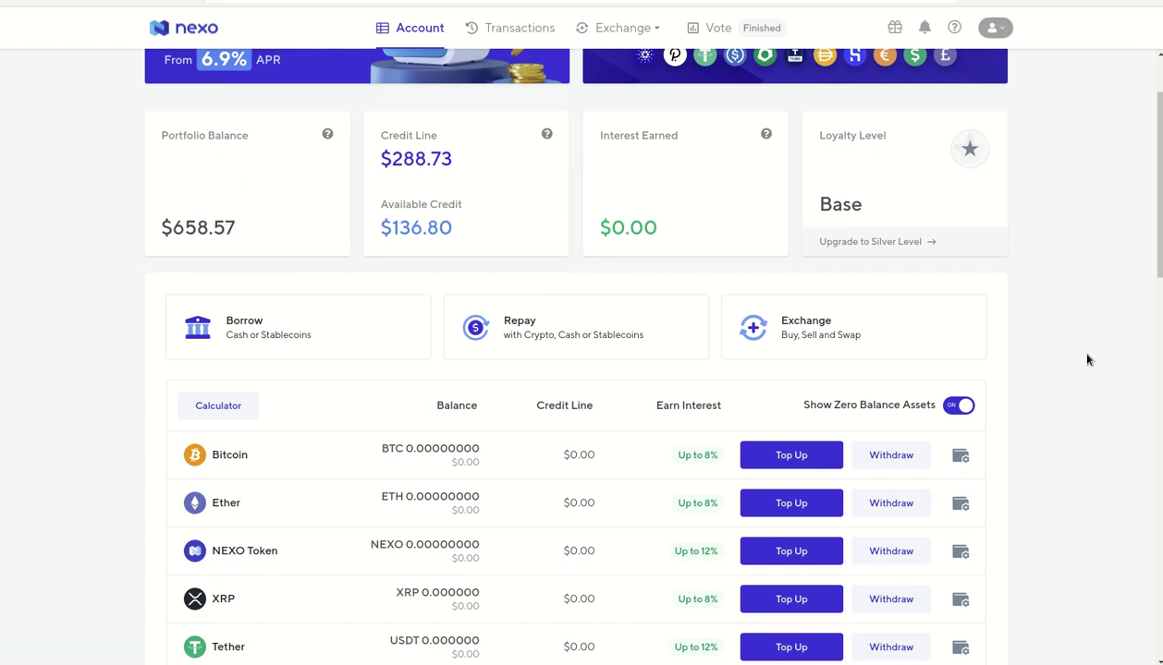
scroll(1087, 359, down, 2)
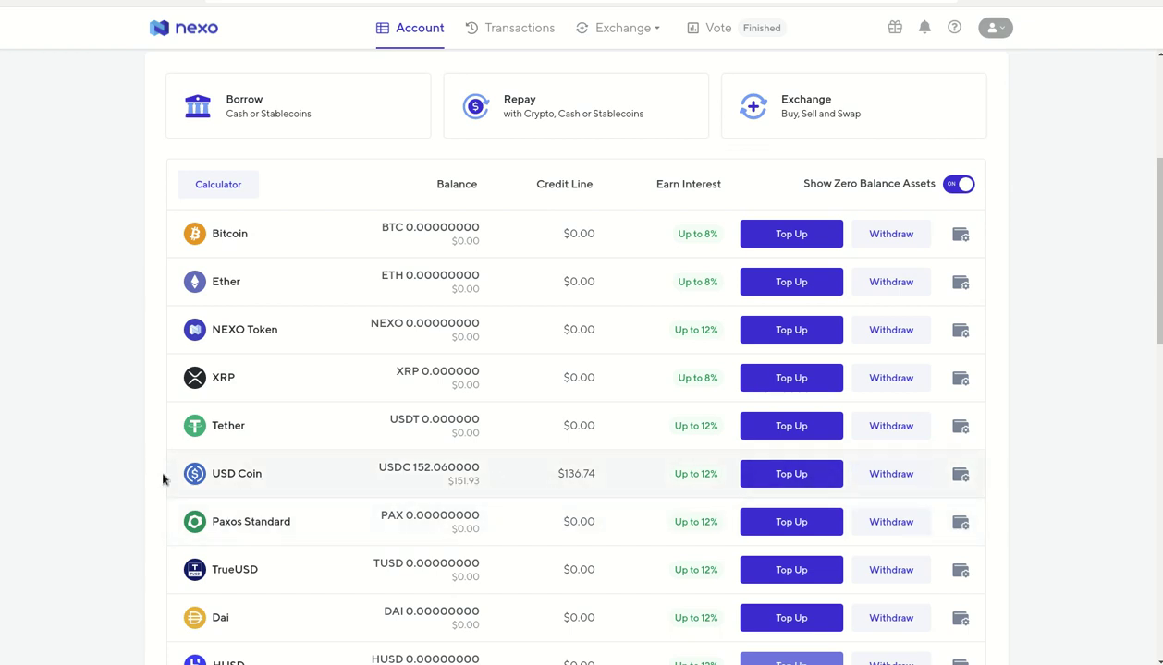
click(902, 476)
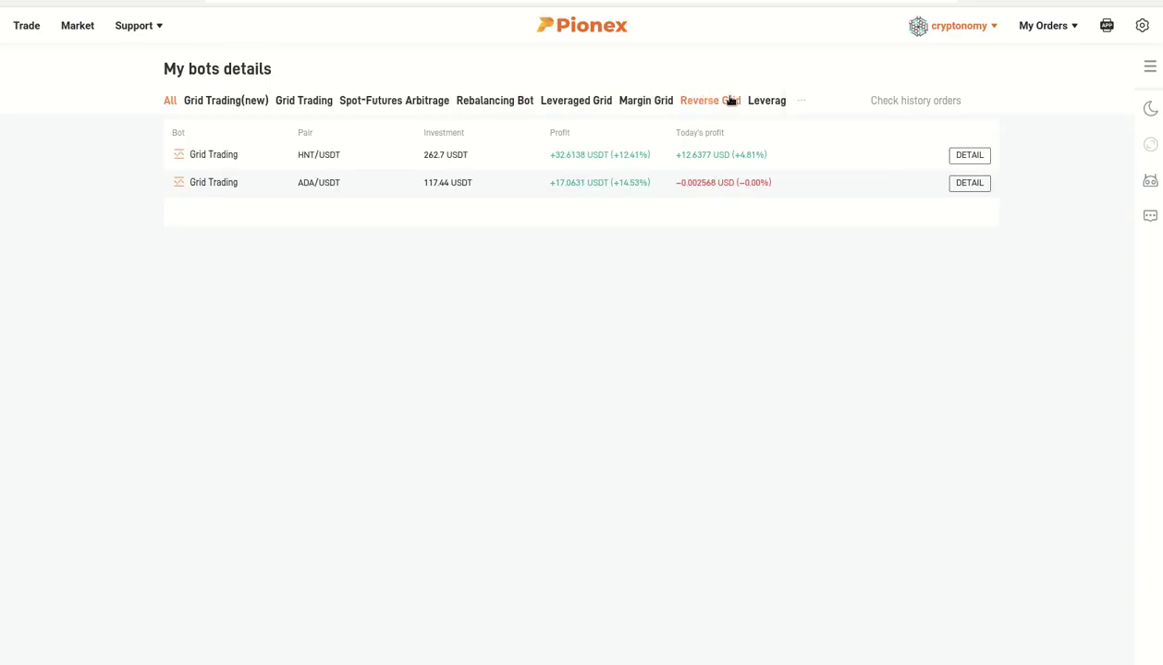
Step: Select USDC – USD Coin on Pionex's Deposit page and copy its ERC20 deposit address
mouse_move(968, 32)
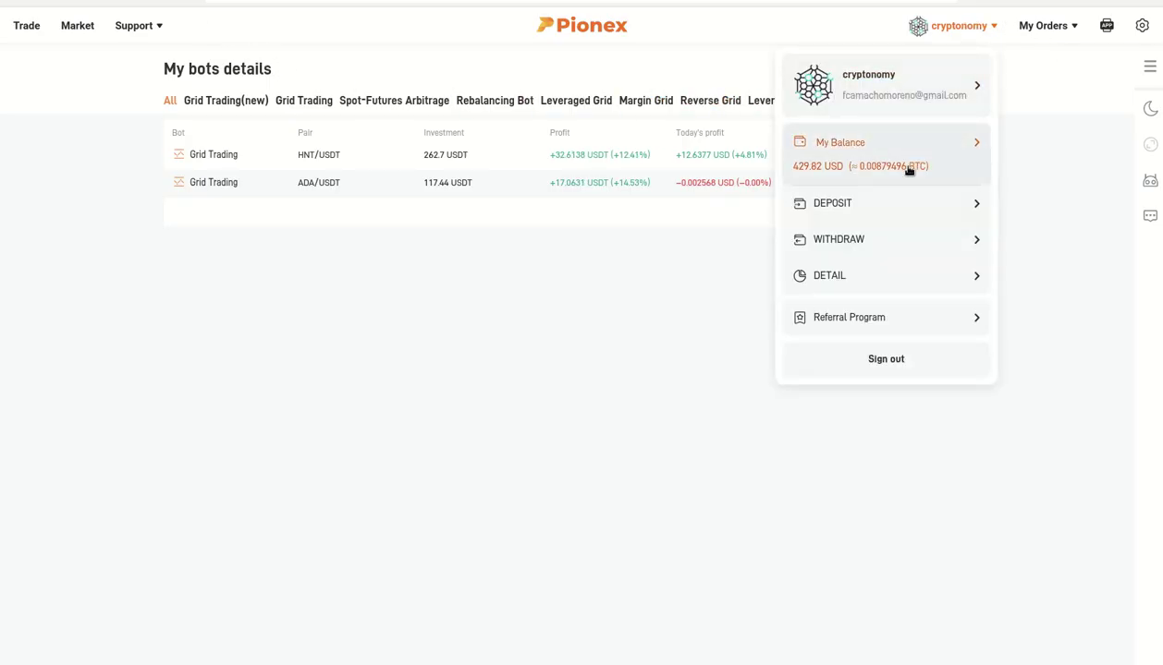
click(869, 202)
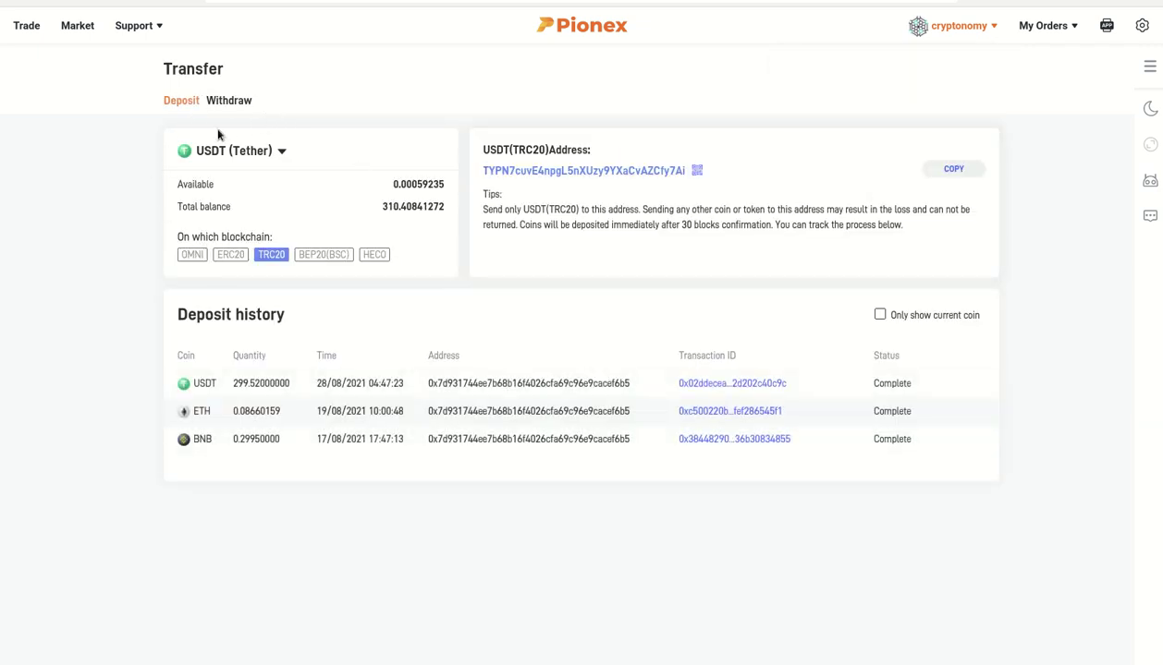
click(252, 152)
click(253, 187)
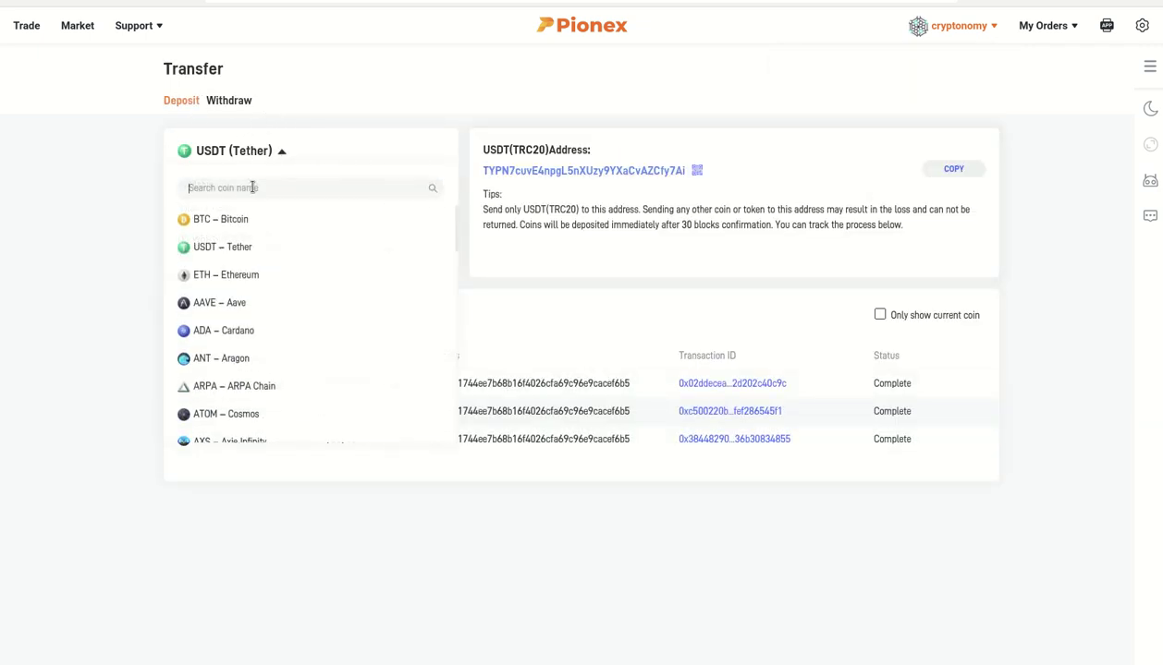
text(USDC)
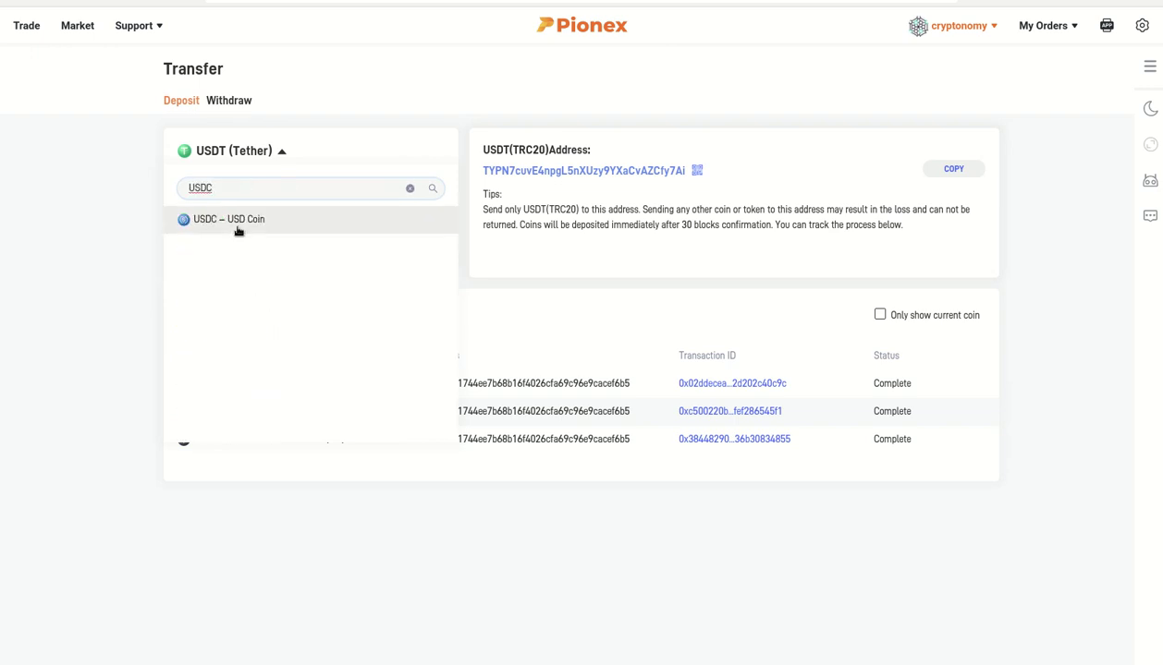
click(236, 222)
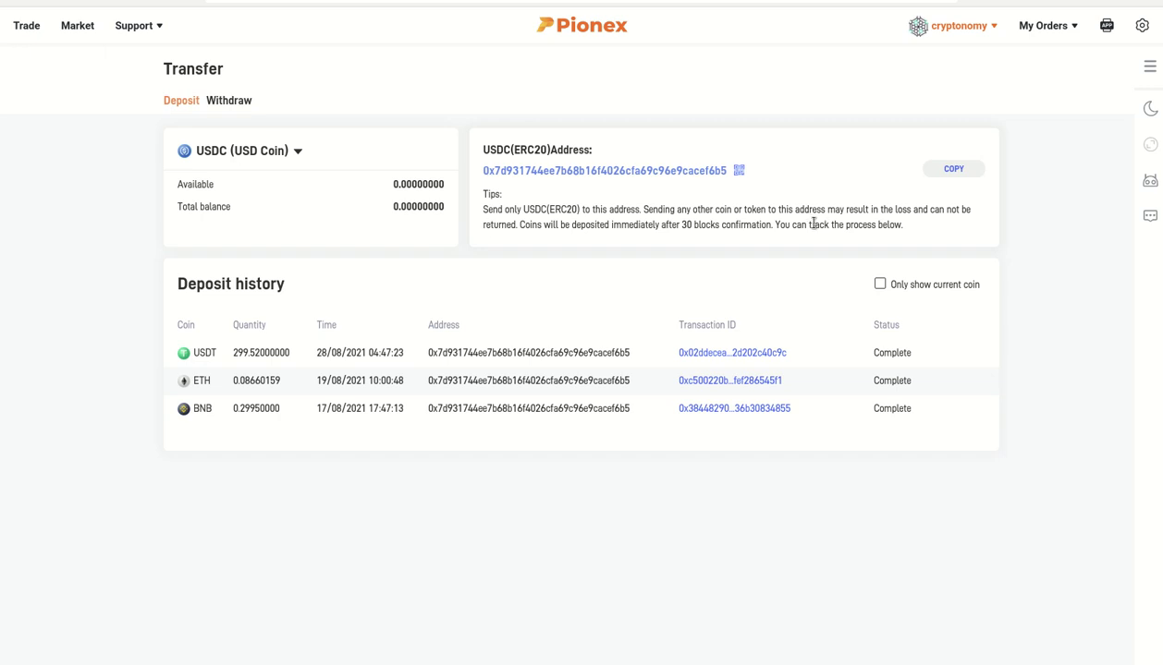
click(954, 170)
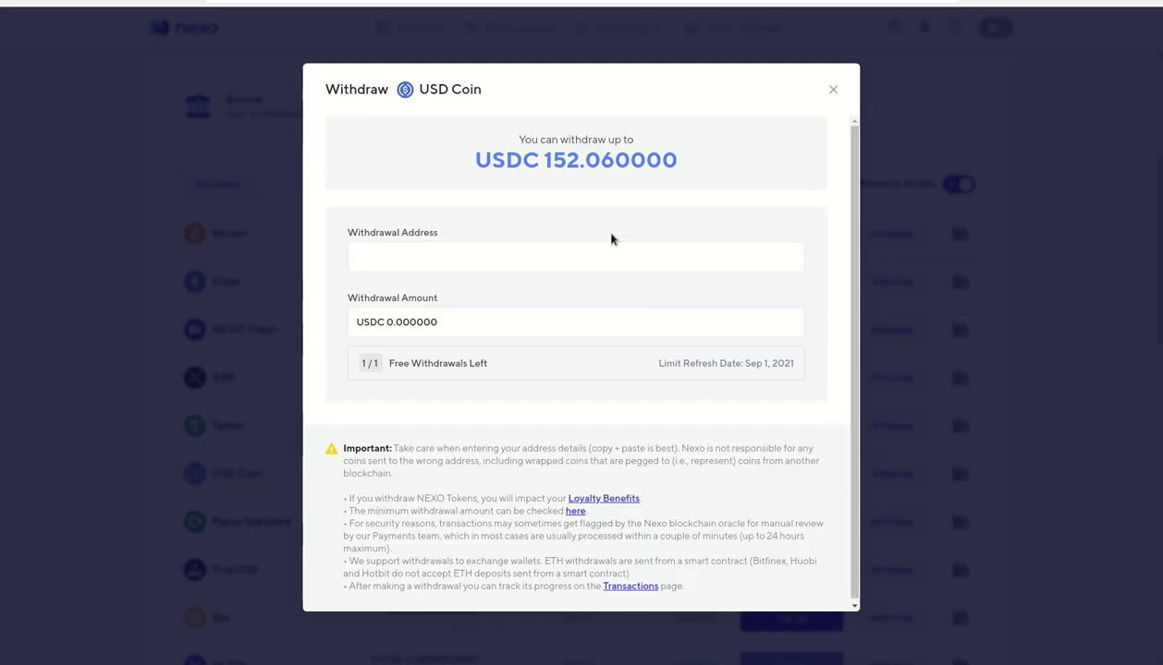
Step: Paste the Pionex USDC deposit address and fill in the maximum 152.06 USDC amount
click(475, 252)
key(ctrl+v)
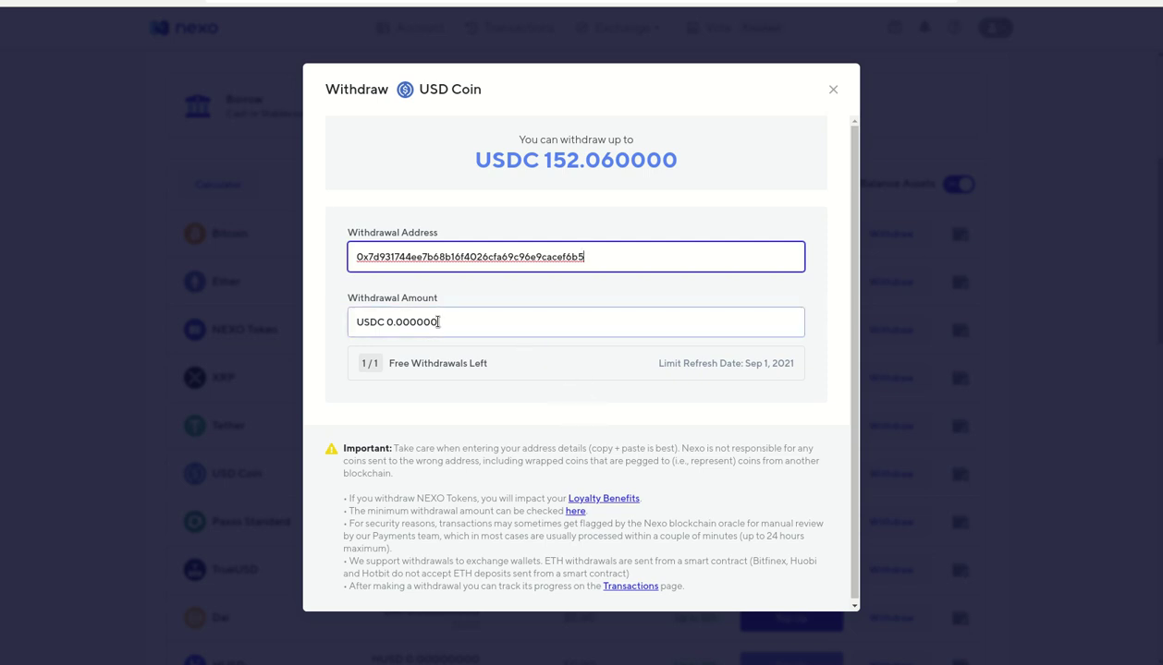
click(482, 322)
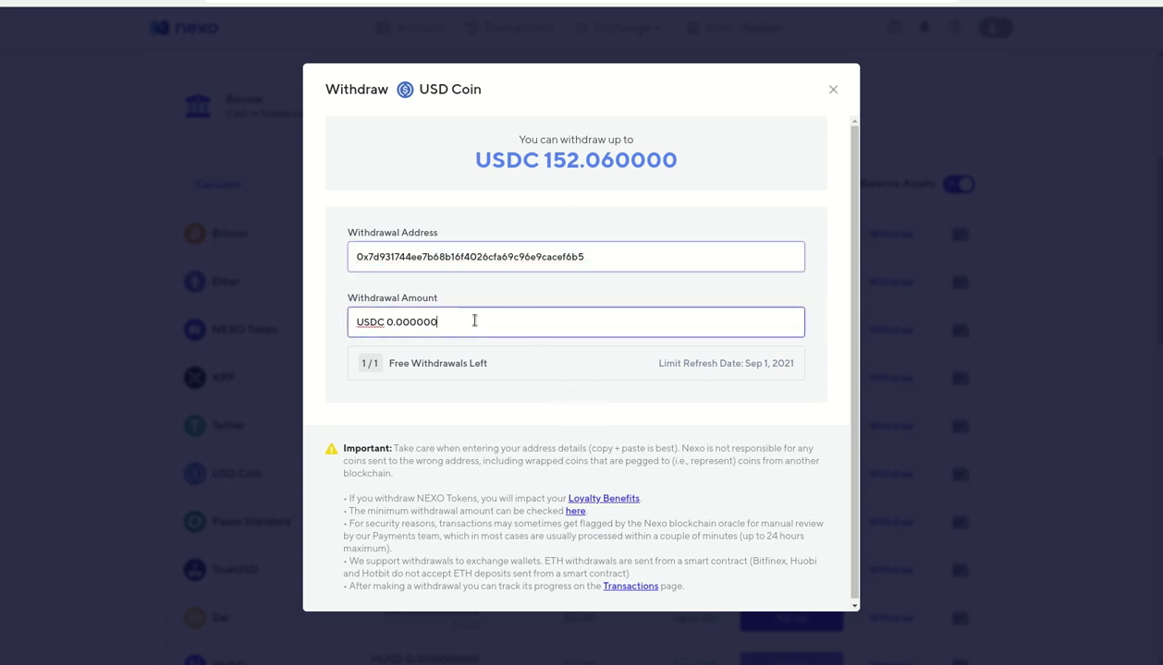
click(574, 160)
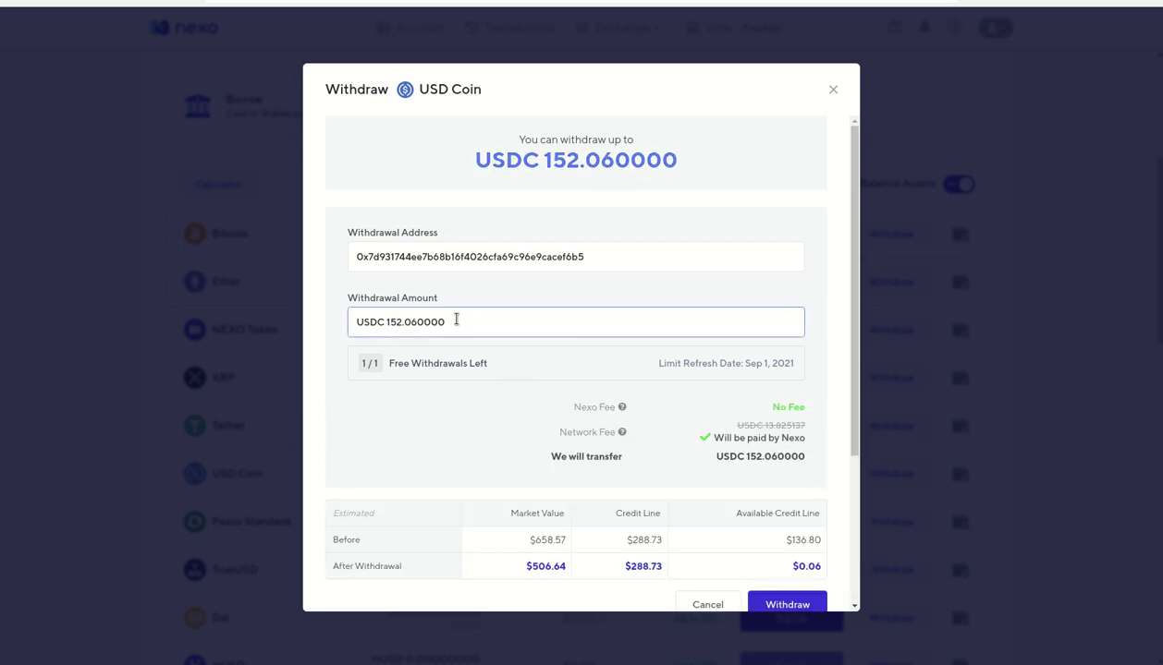
scroll(584, 392, down, 1)
scroll(584, 392, down, 2)
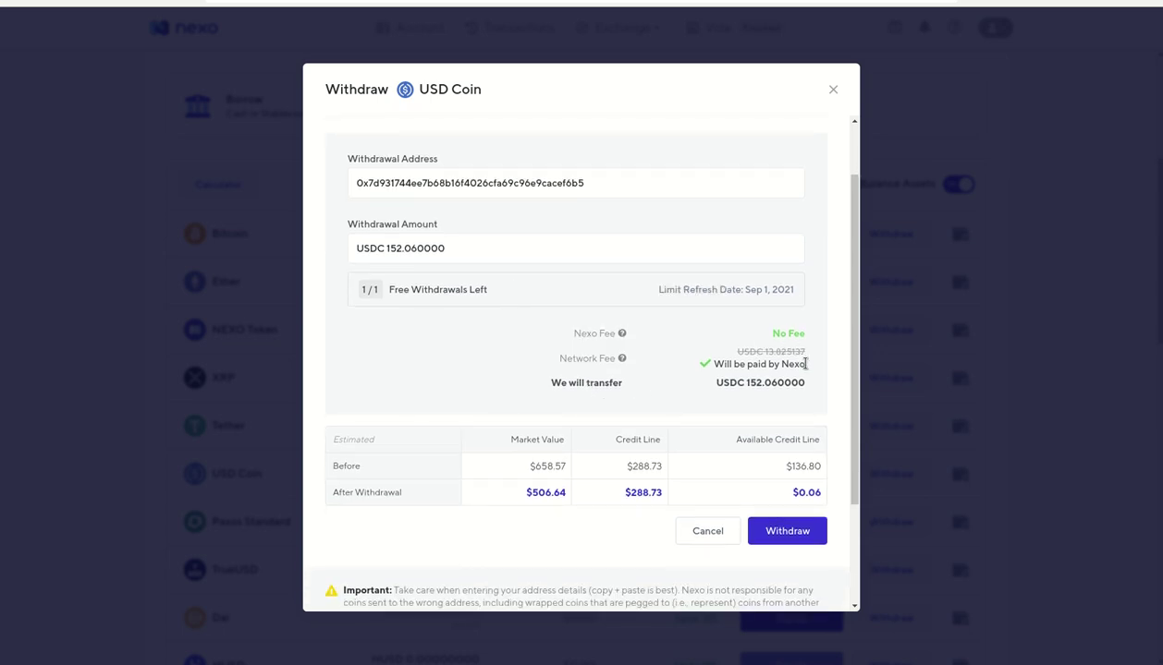
scroll(609, 430, down, 3)
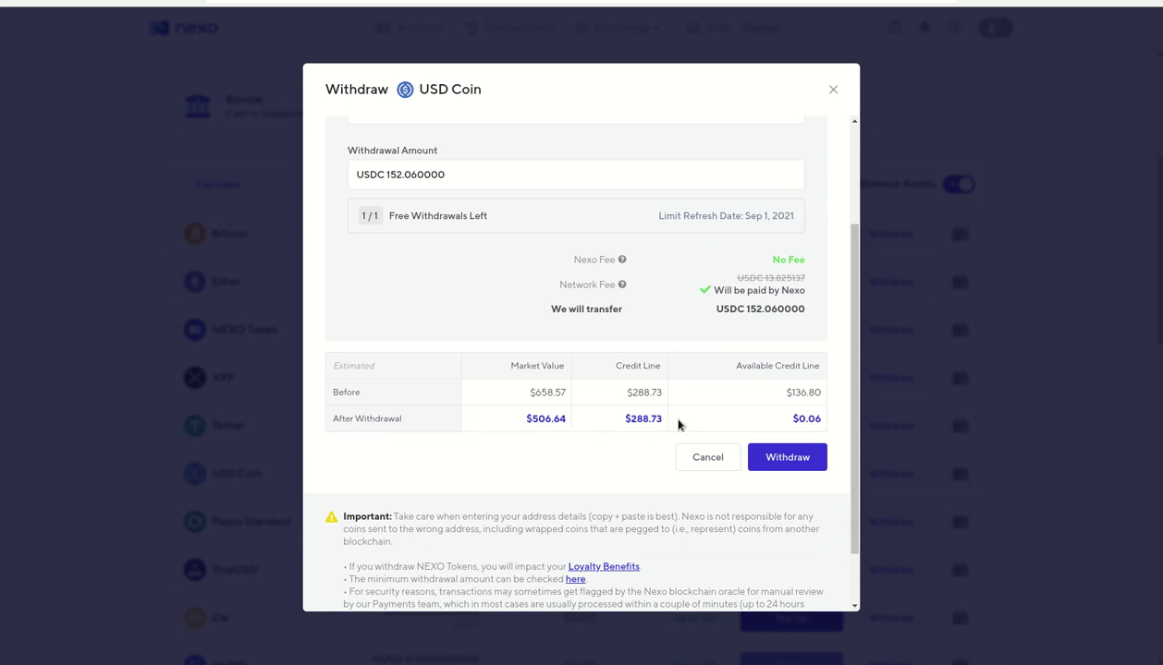
Step: Submit the USDC withdrawal and verify it with the two-factor authentication code
click(795, 458)
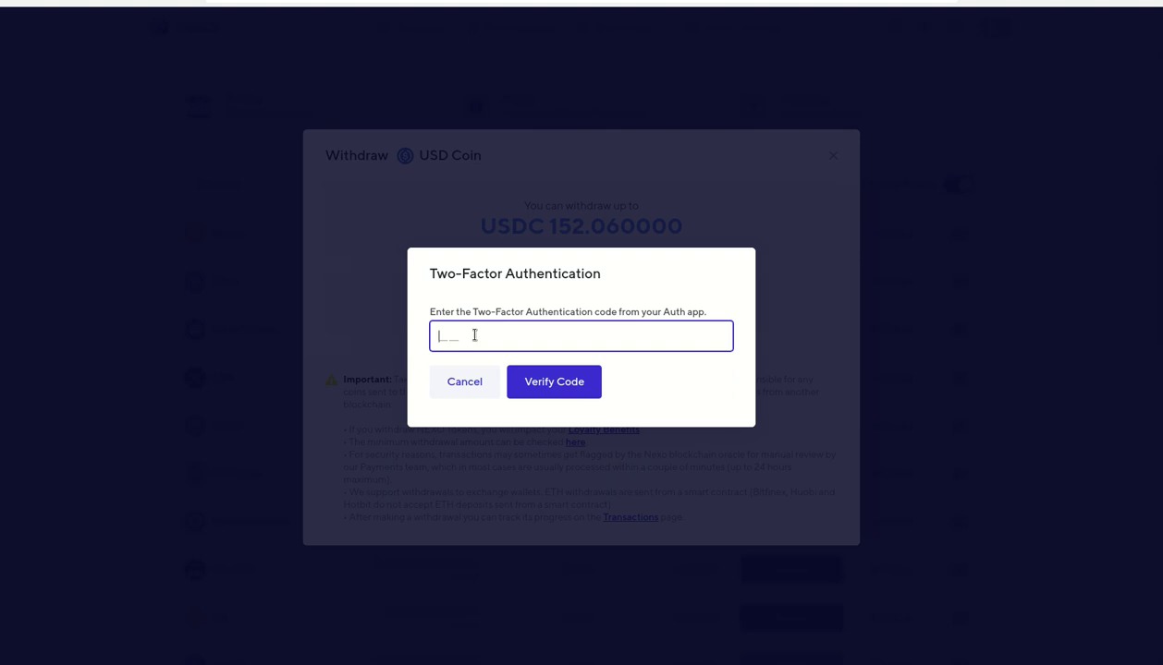
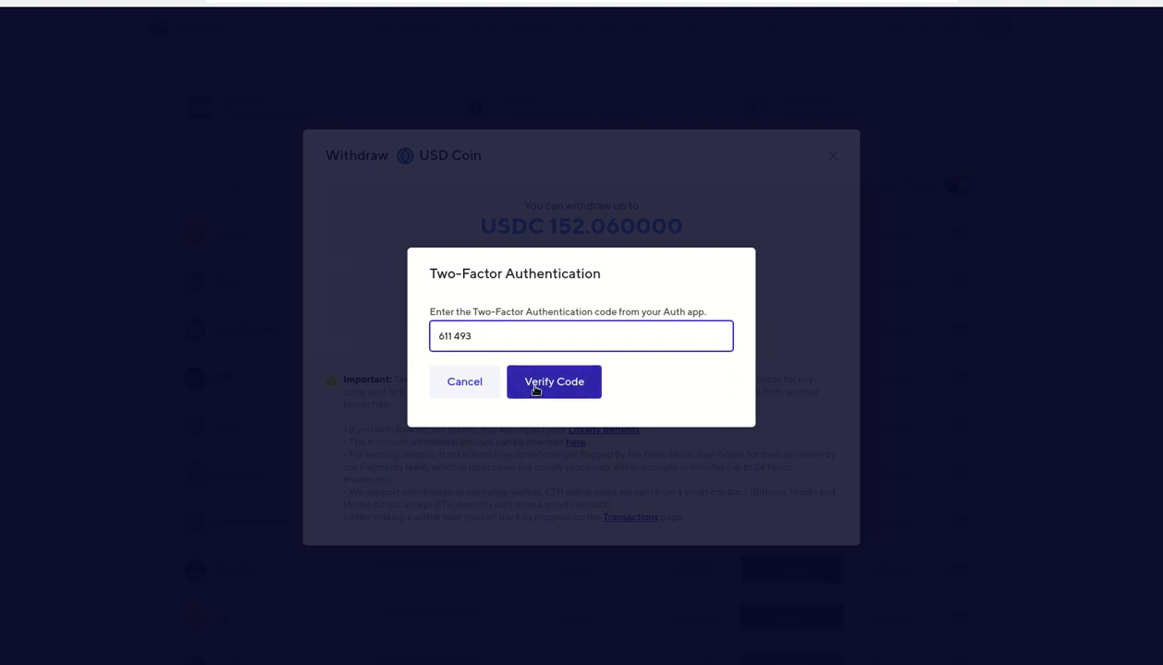
click(534, 390)
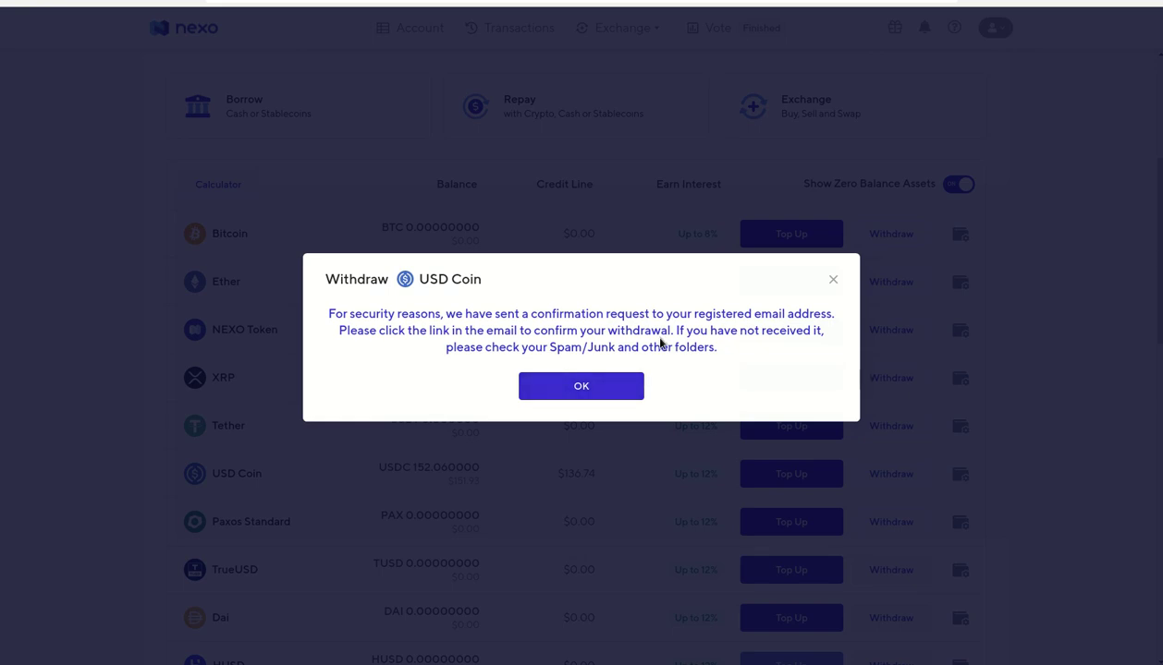
Step: Dismiss the Nexo email confirmation notice and scroll through the account's asset list
click(582, 388)
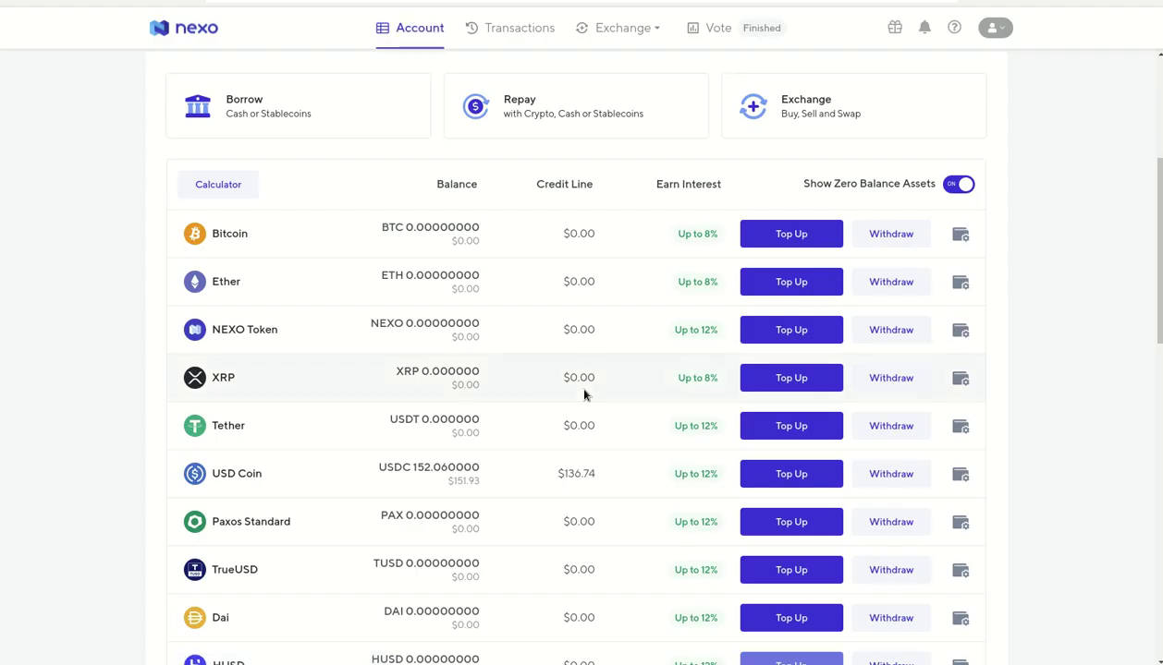
scroll(1113, 522, up, 4)
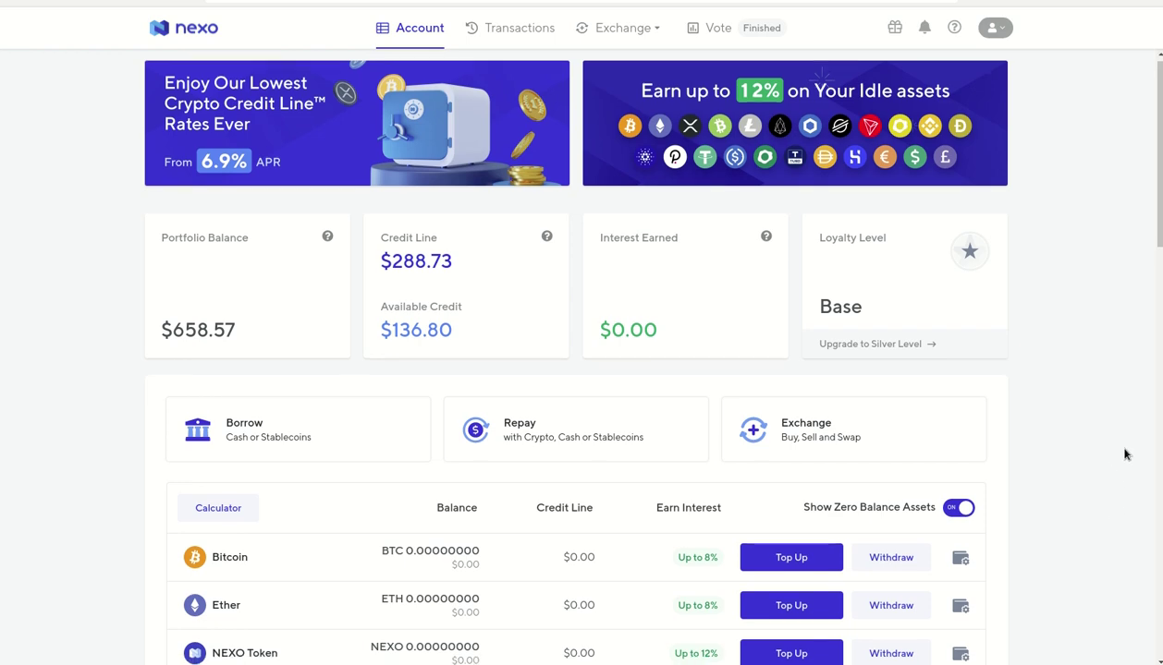
scroll(1113, 522, down, 8)
scroll(1100, 504, down, 1)
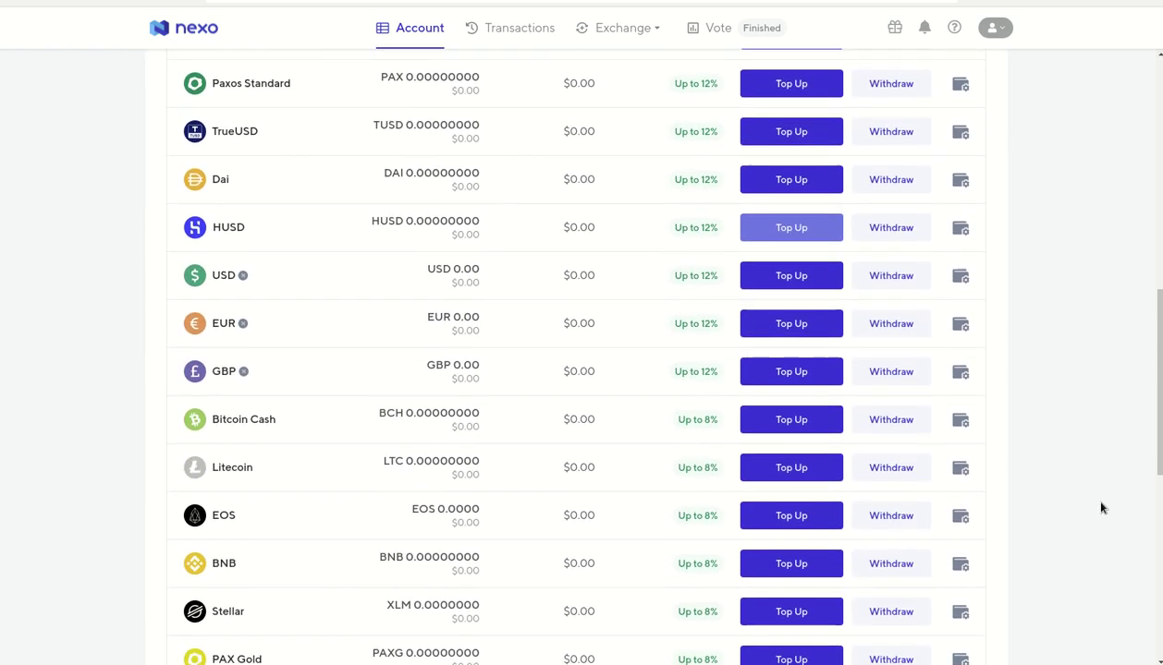
scroll(982, 346, up, 5)
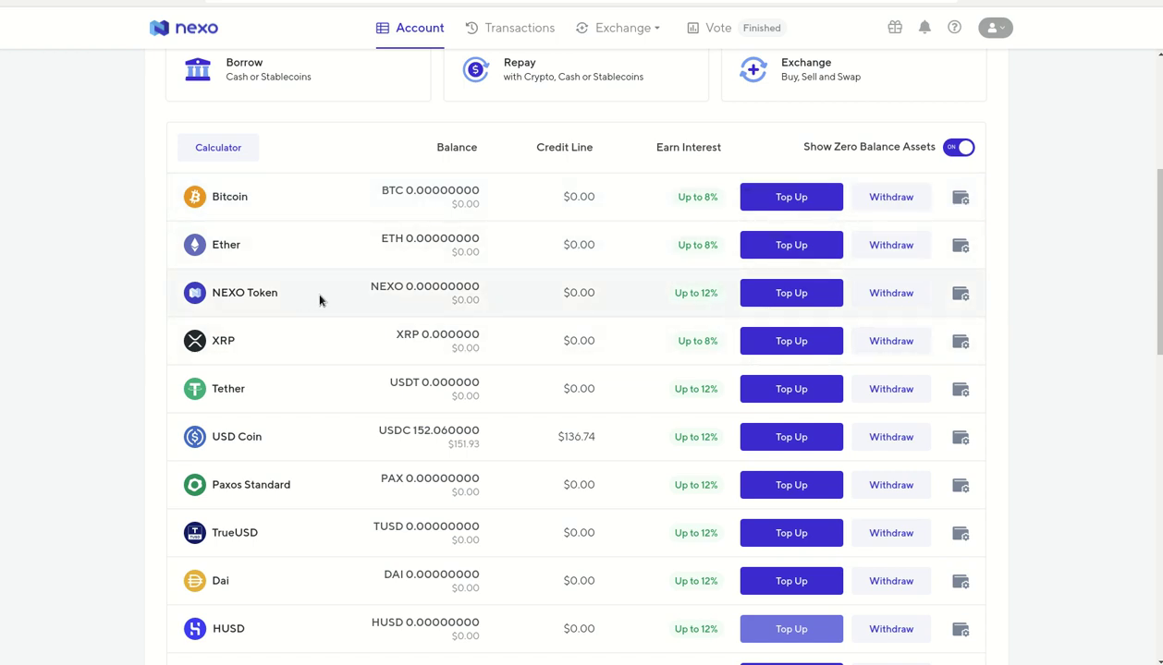
scroll(647, 386, down, 1)
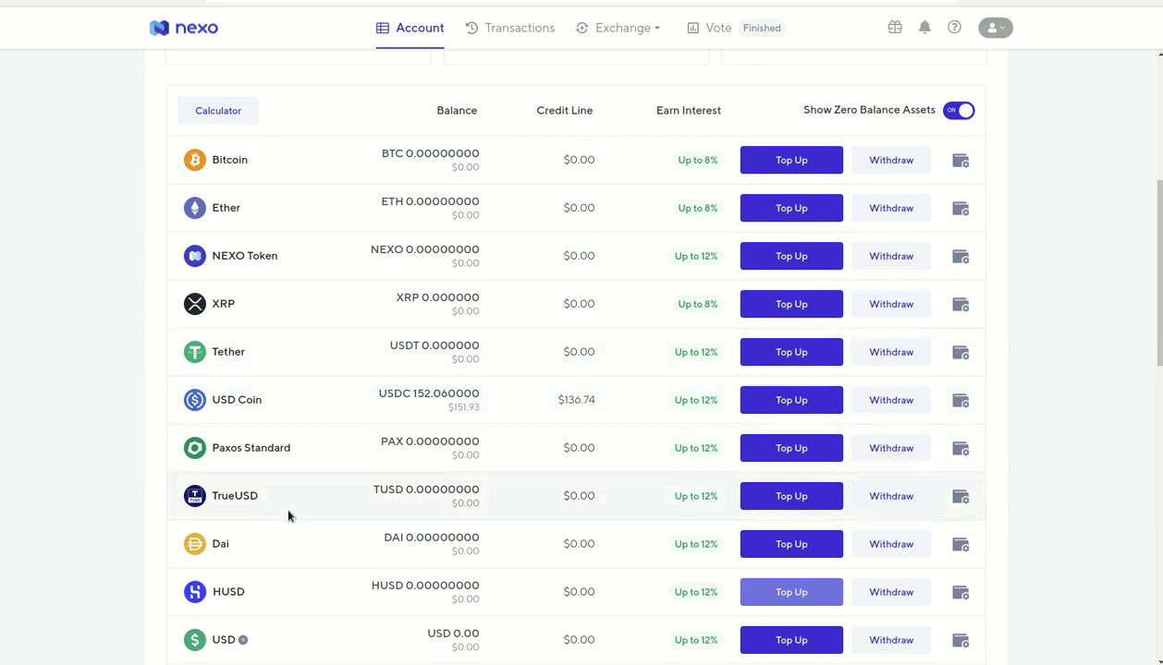
scroll(279, 508, down, 3)
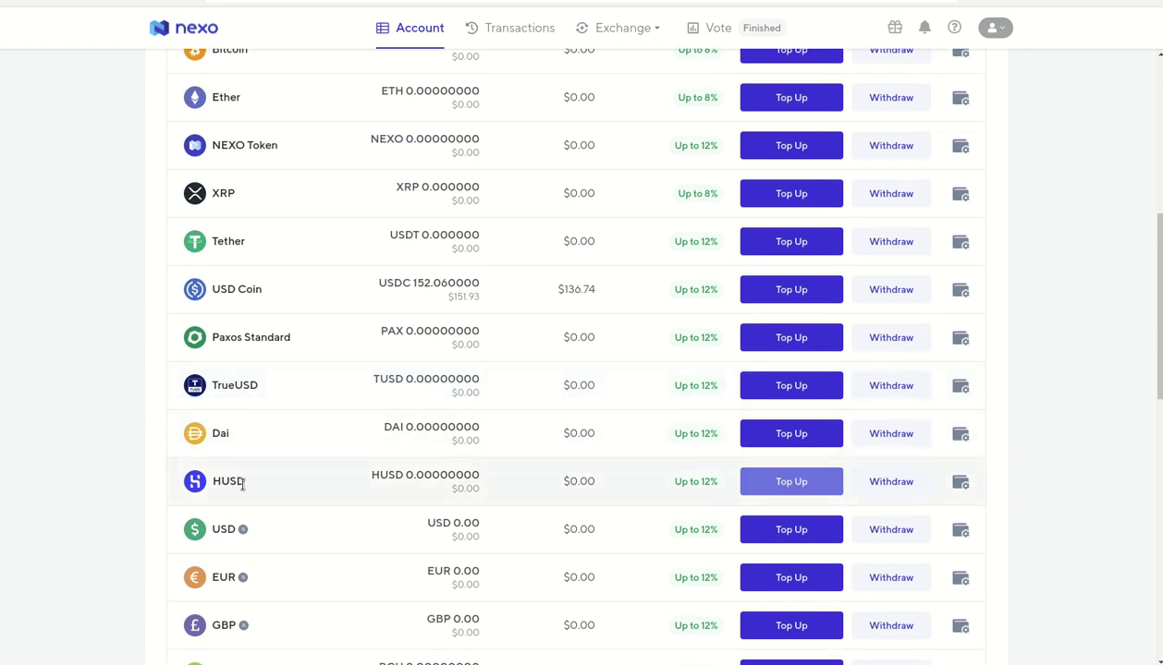
scroll(249, 488, down, 2)
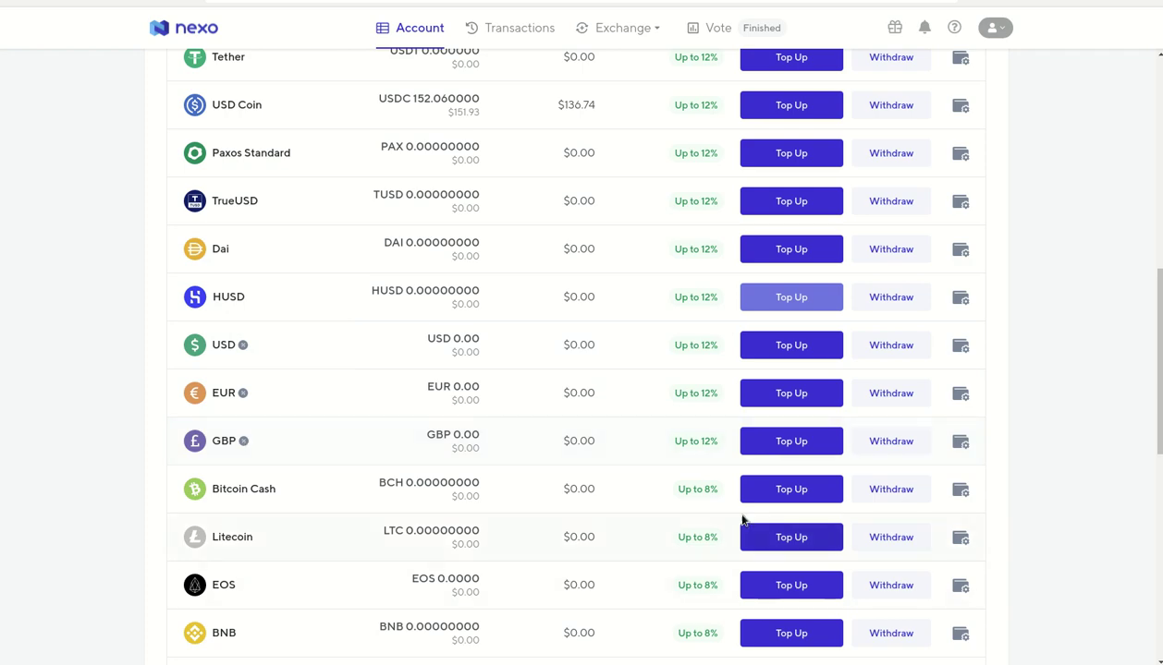
scroll(654, 488, down, 5)
scroll(681, 432, up, 9)
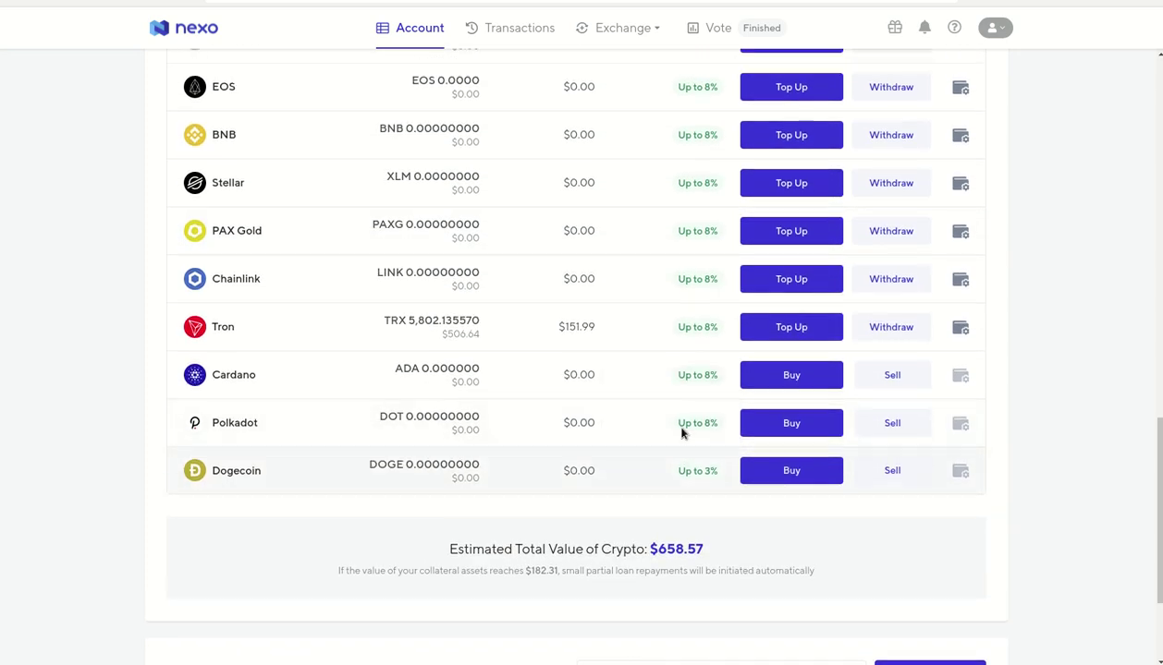
scroll(682, 433, up, 3)
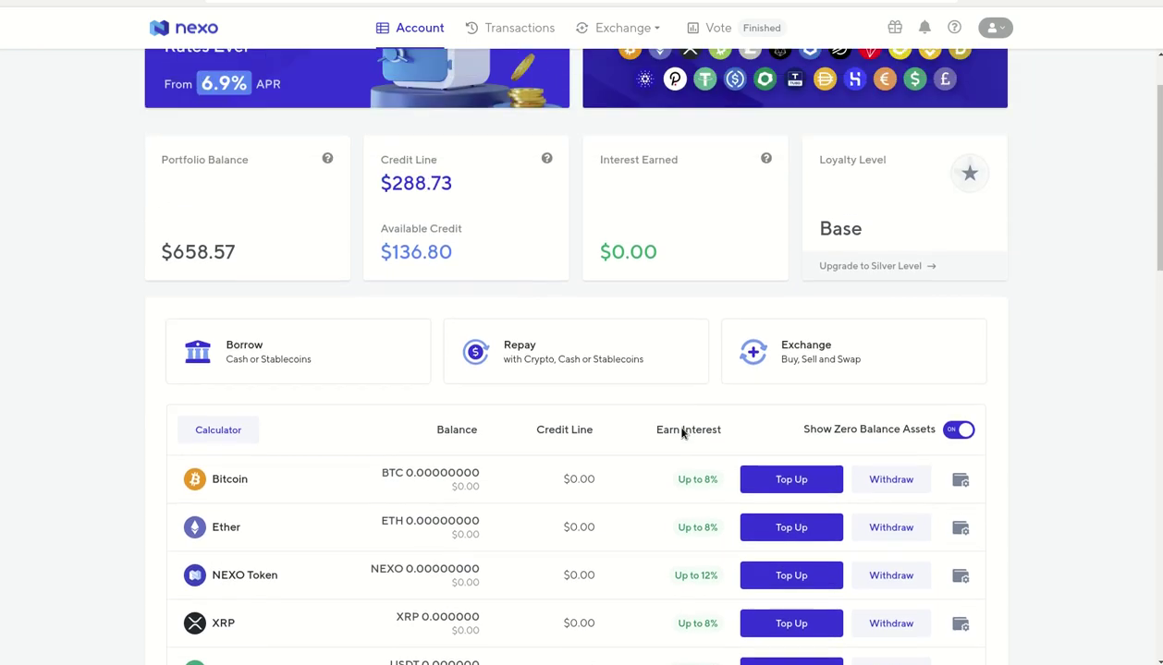
scroll(1053, 445, down, 3)
scroll(1060, 445, down, 2)
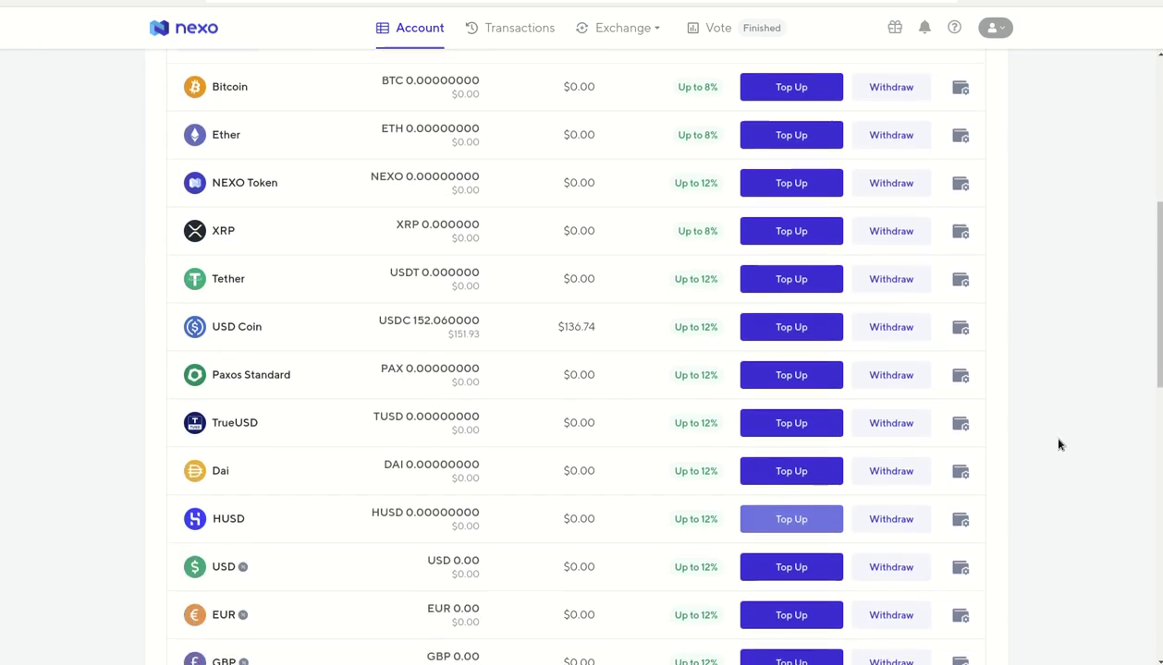
scroll(711, 250, up, 1)
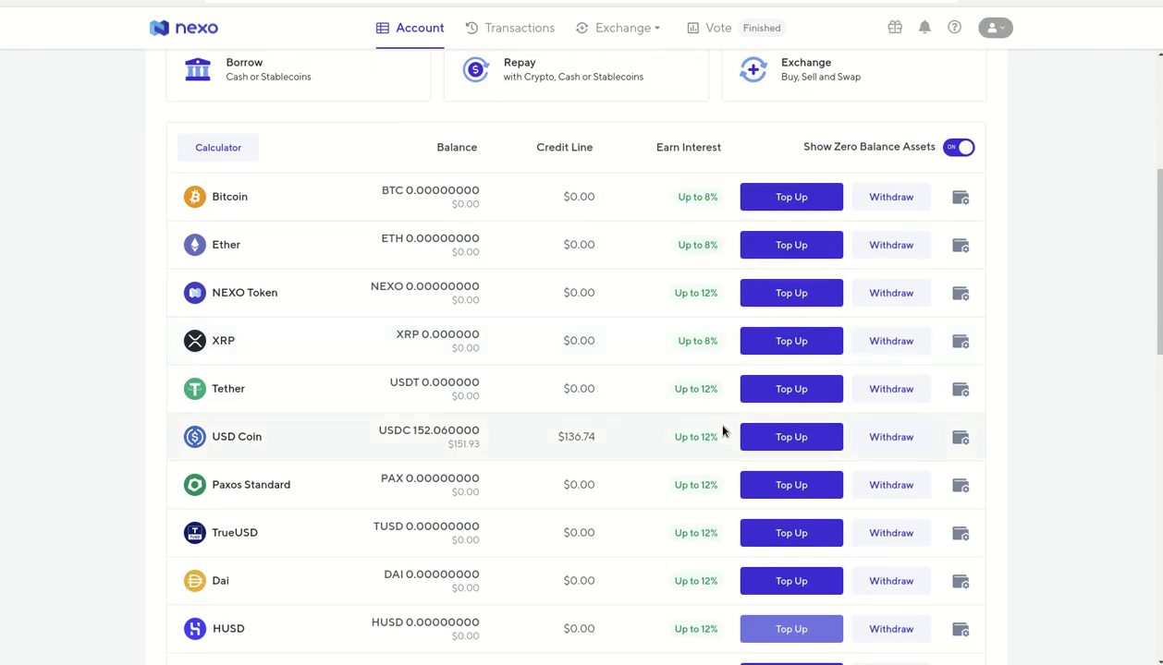
scroll(717, 536, down, 1)
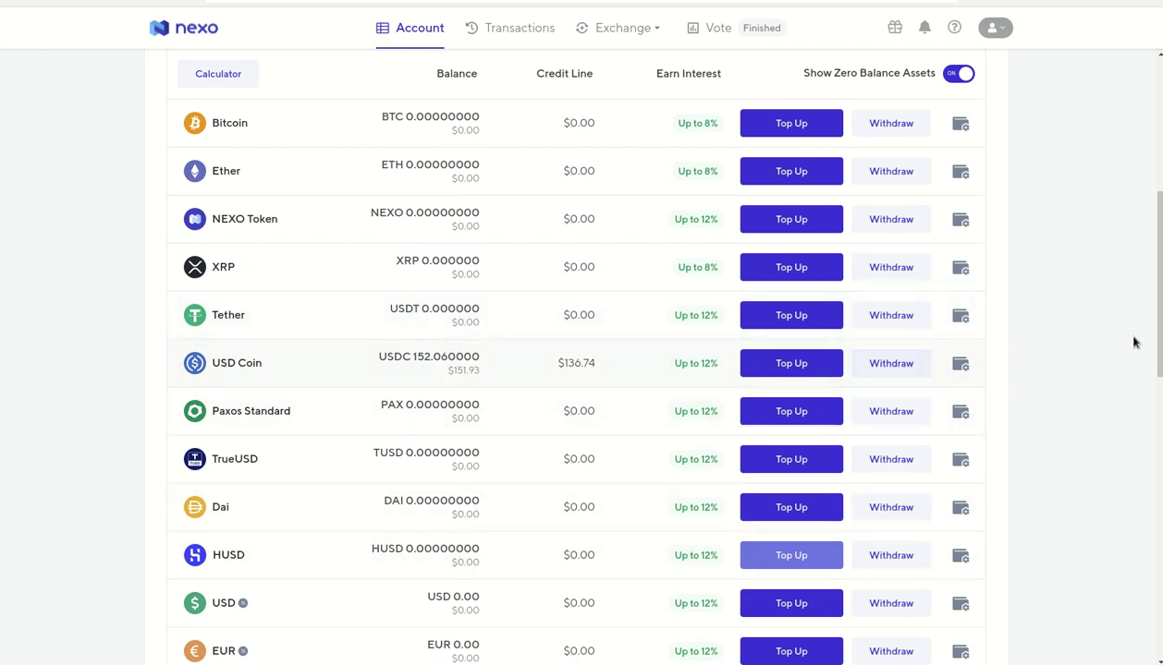
scroll(1146, 340, up, 4)
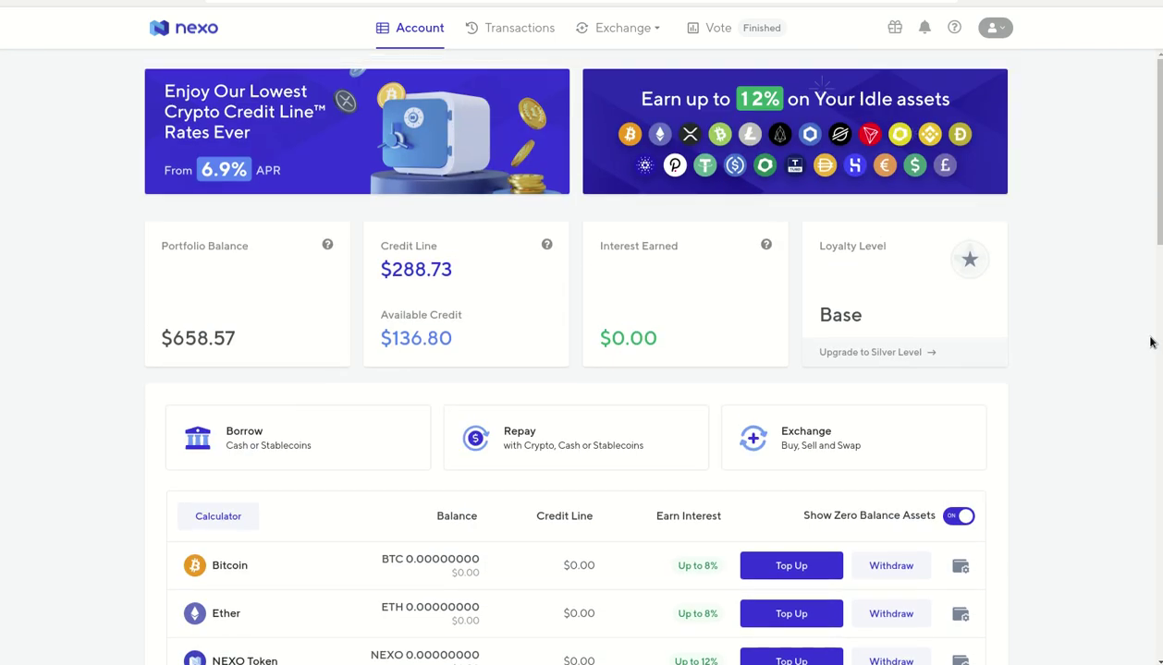
scroll(1045, 370, down, 2)
Step: Hide zero-balance assets so only USD Coin and Tron remain listed
click(959, 369)
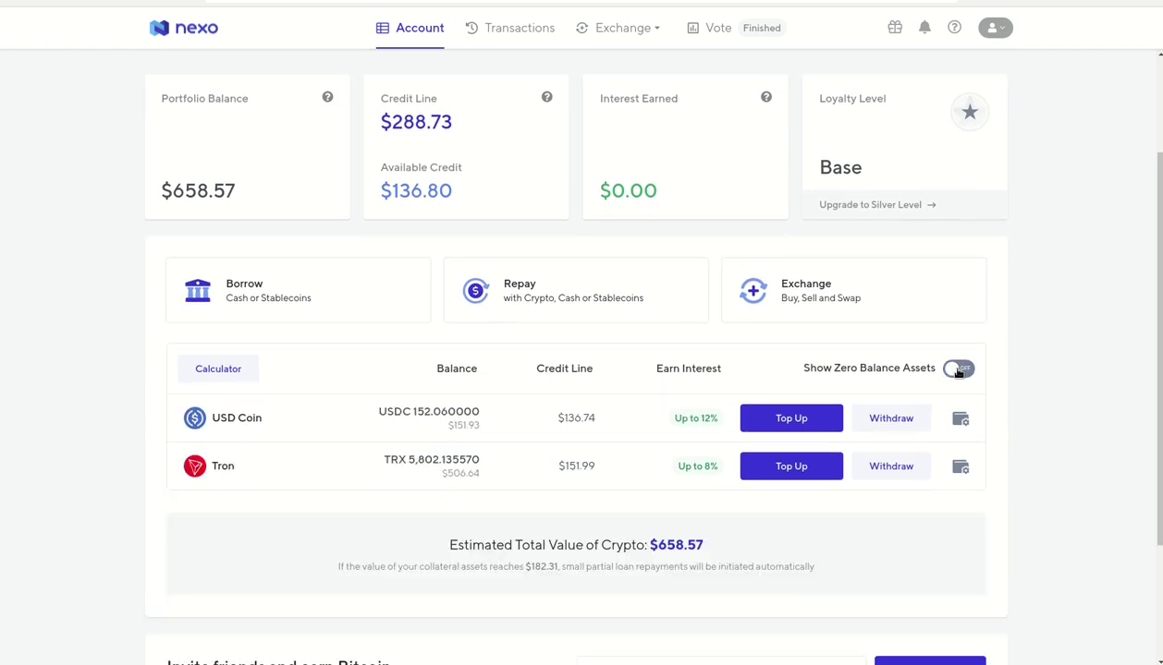
scroll(1125, 342, down, 2)
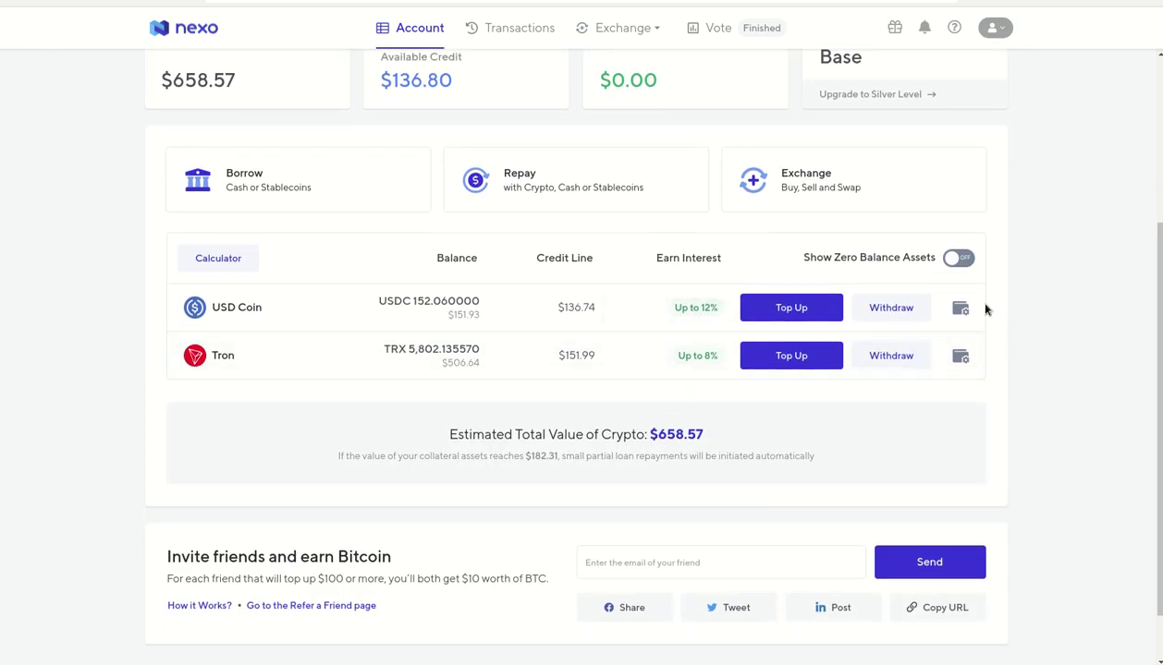
click(960, 258)
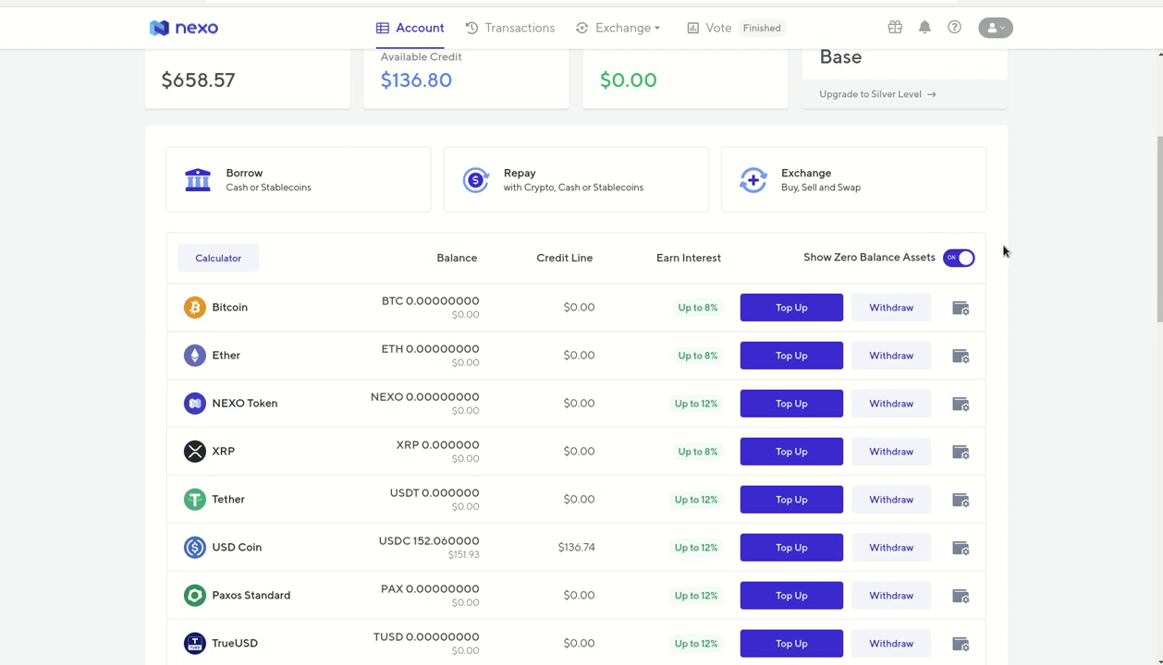
click(956, 260)
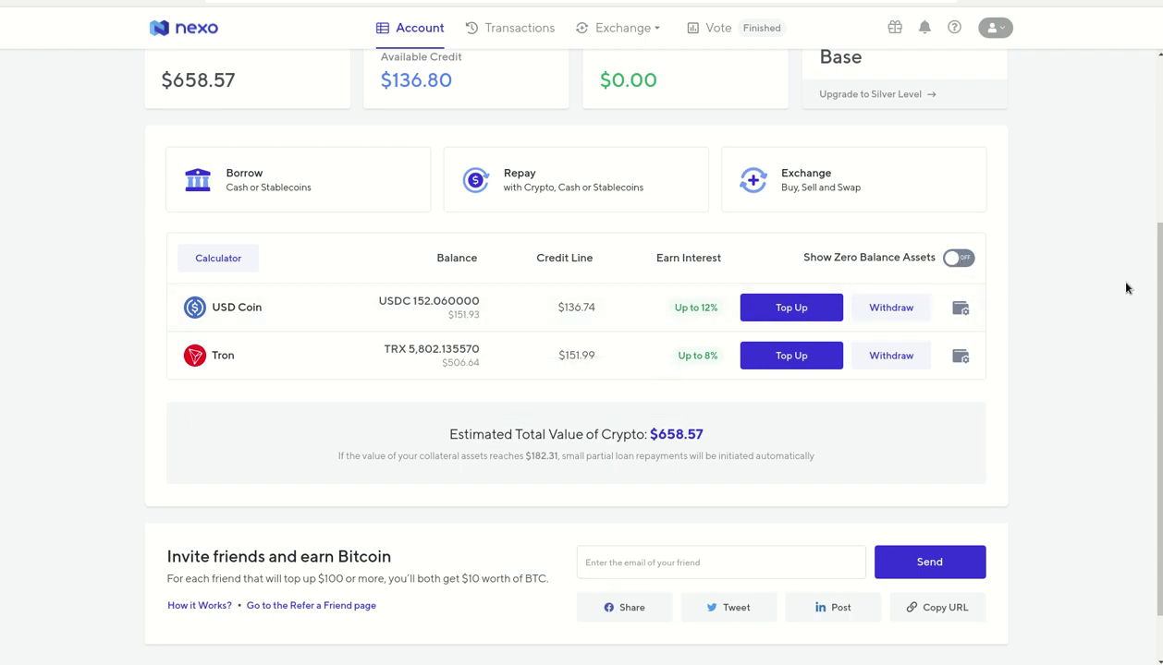
scroll(1126, 288, down, 1)
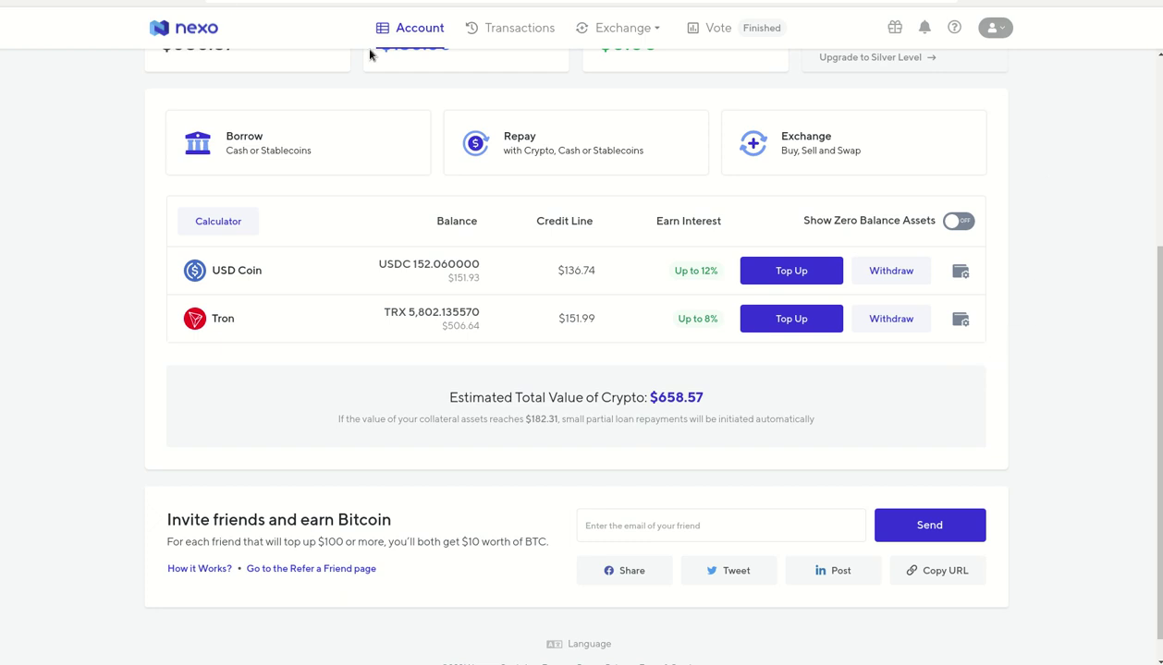
scroll(1054, 183, up, 3)
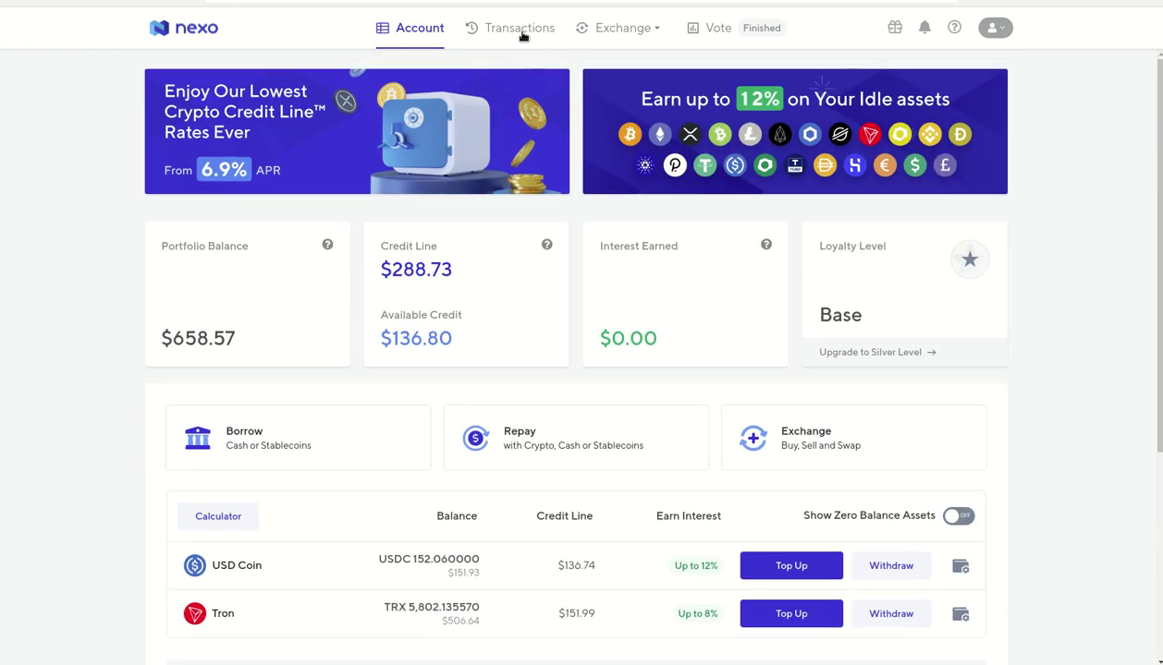
click(520, 32)
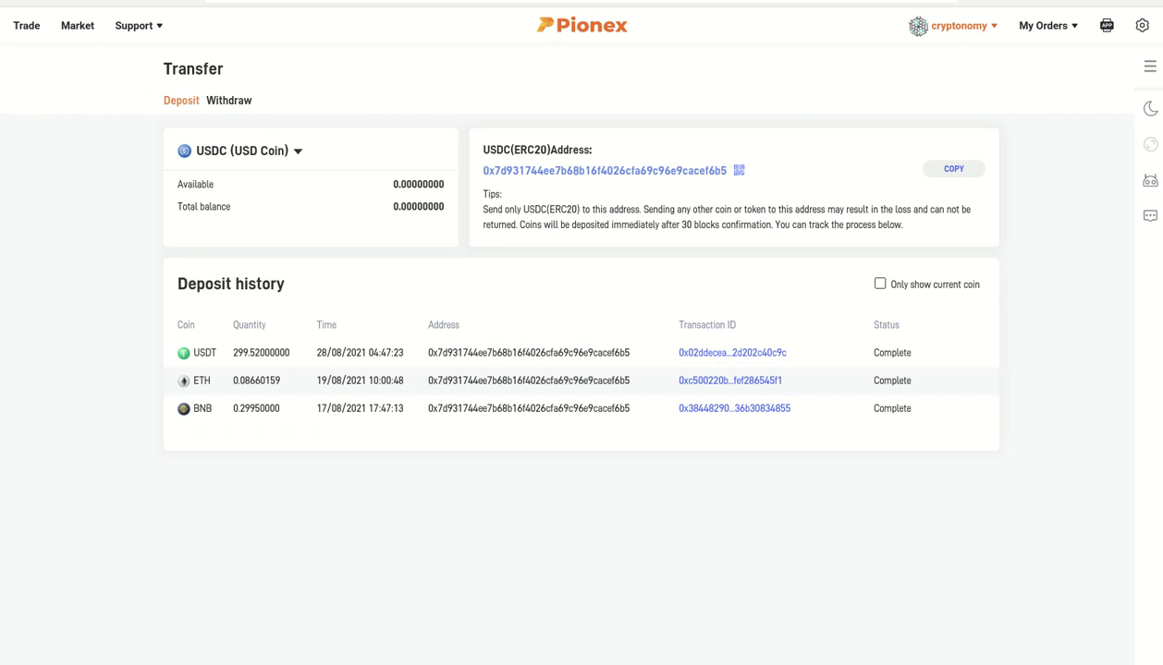
Step: Open the Pionex total balance overview and cancel a USDT Spot-to-Futures transfer without moving funds
mouse_move(952, 26)
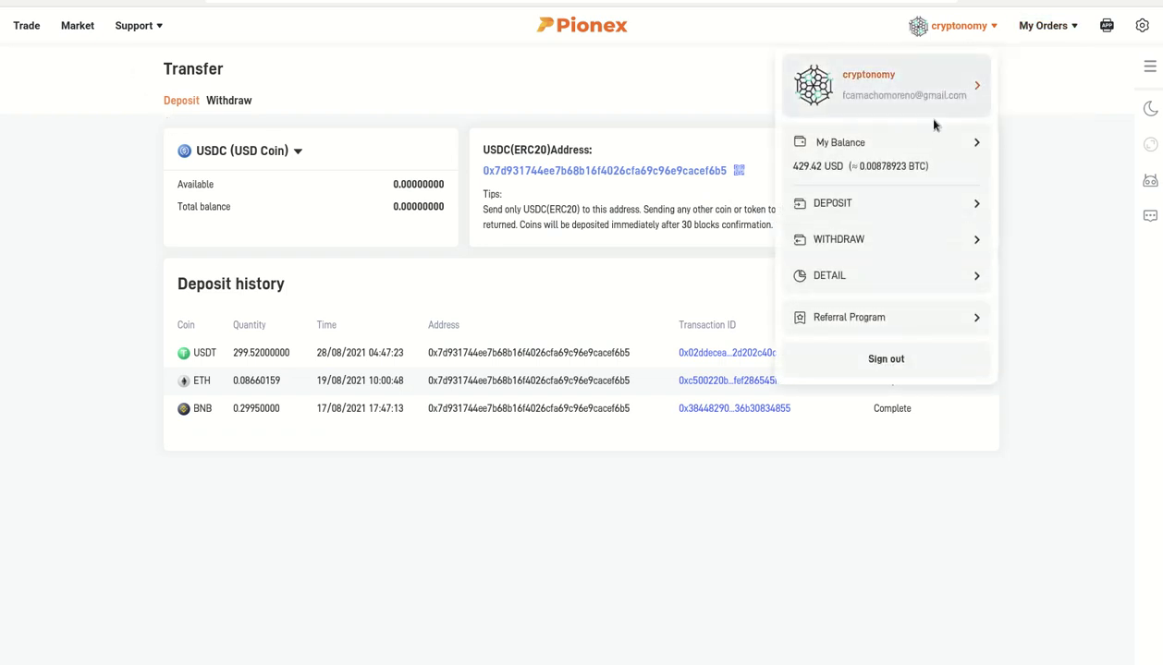
click(917, 152)
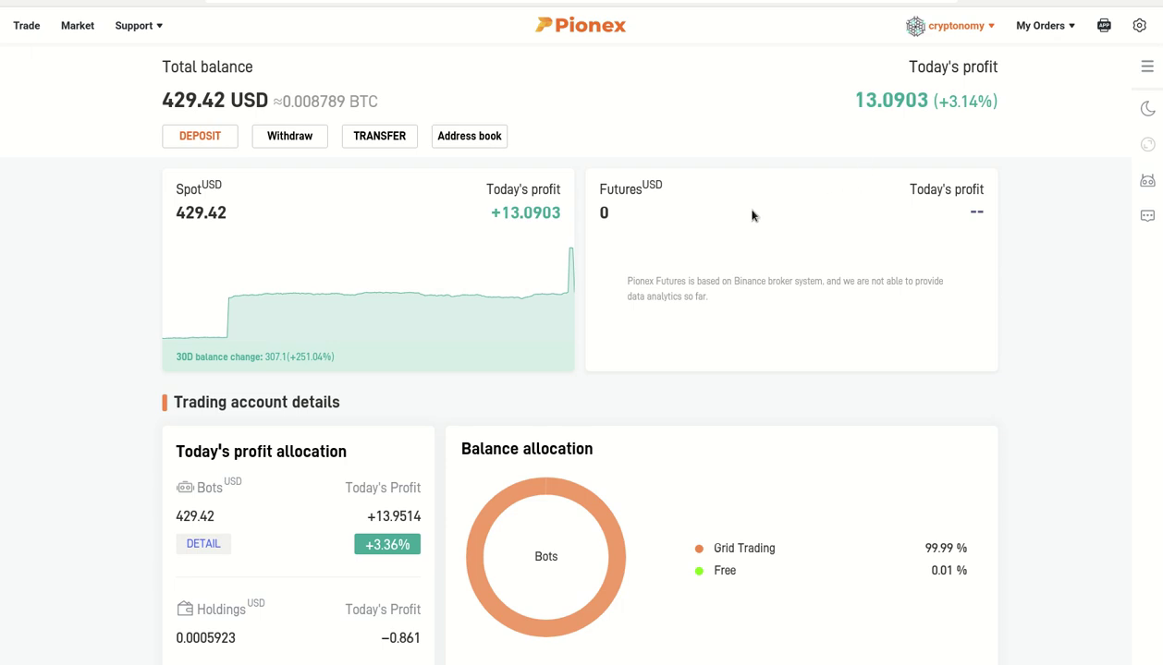
scroll(573, 287, down, 5)
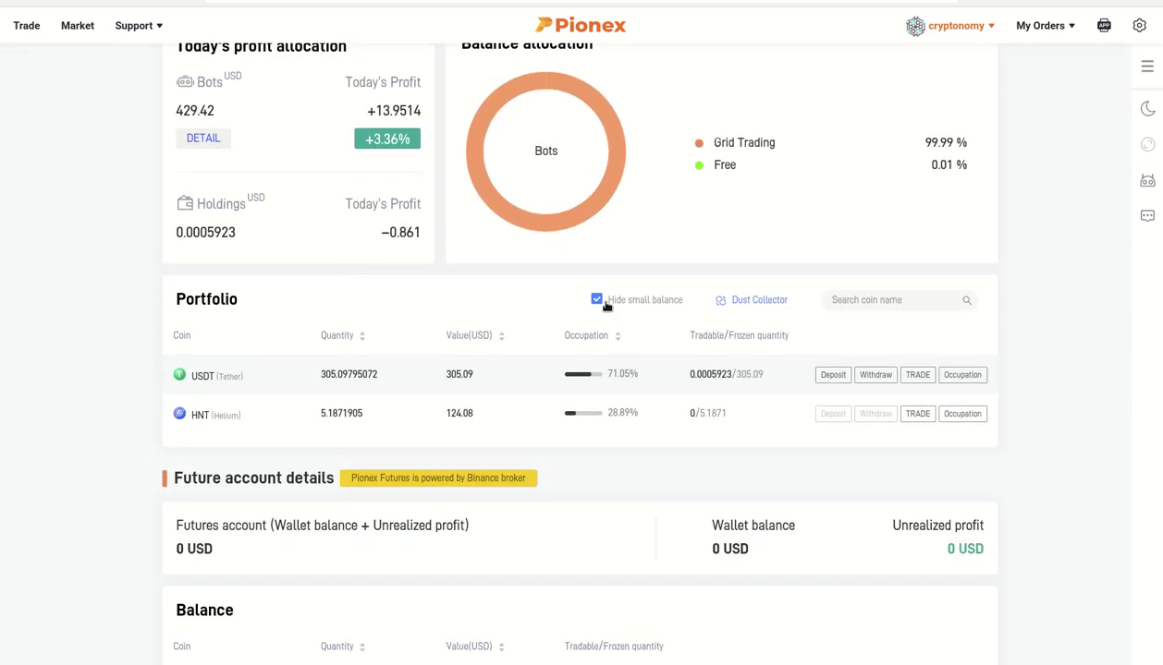
scroll(605, 305, down, 2)
scroll(605, 307, up, 7)
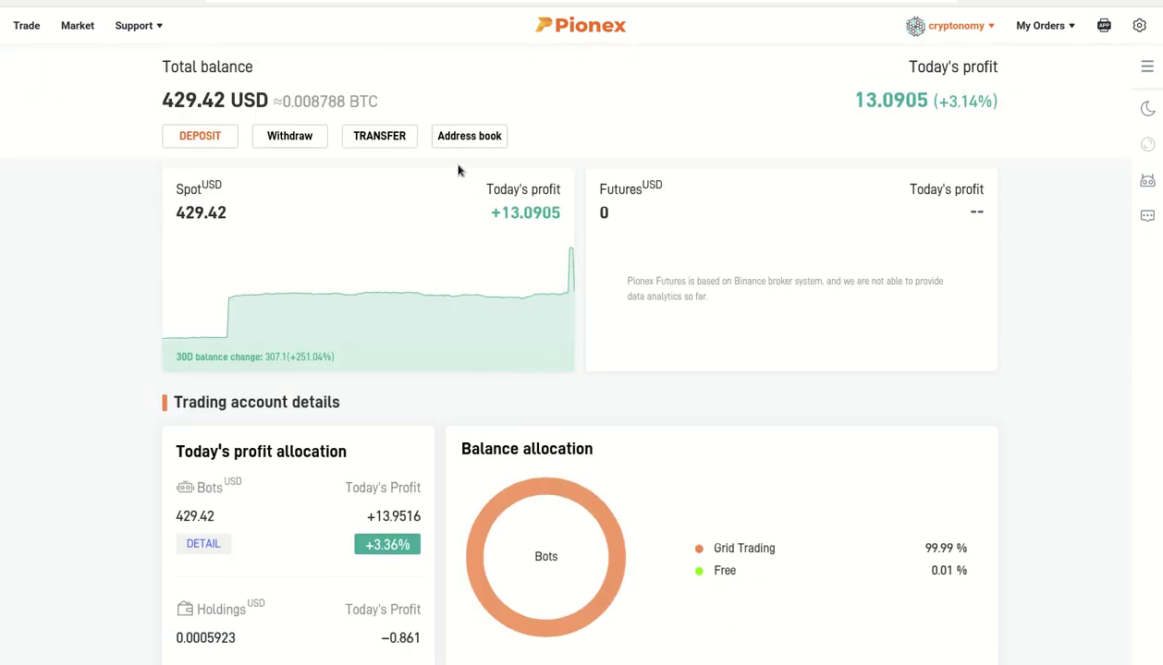
click(389, 137)
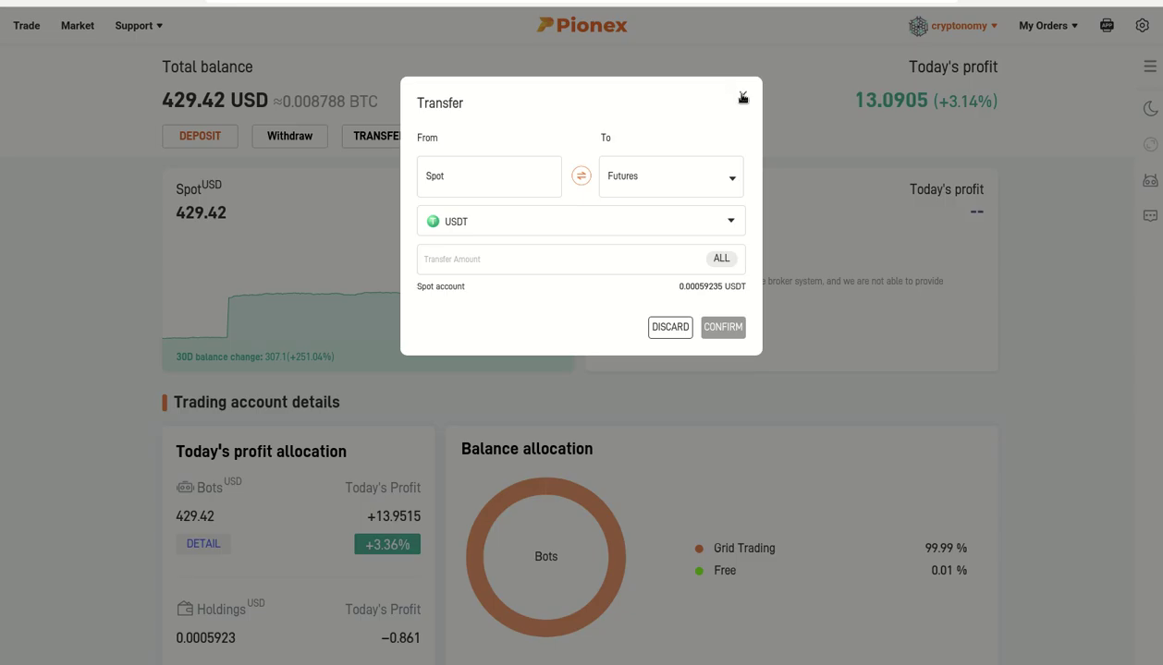
click(742, 95)
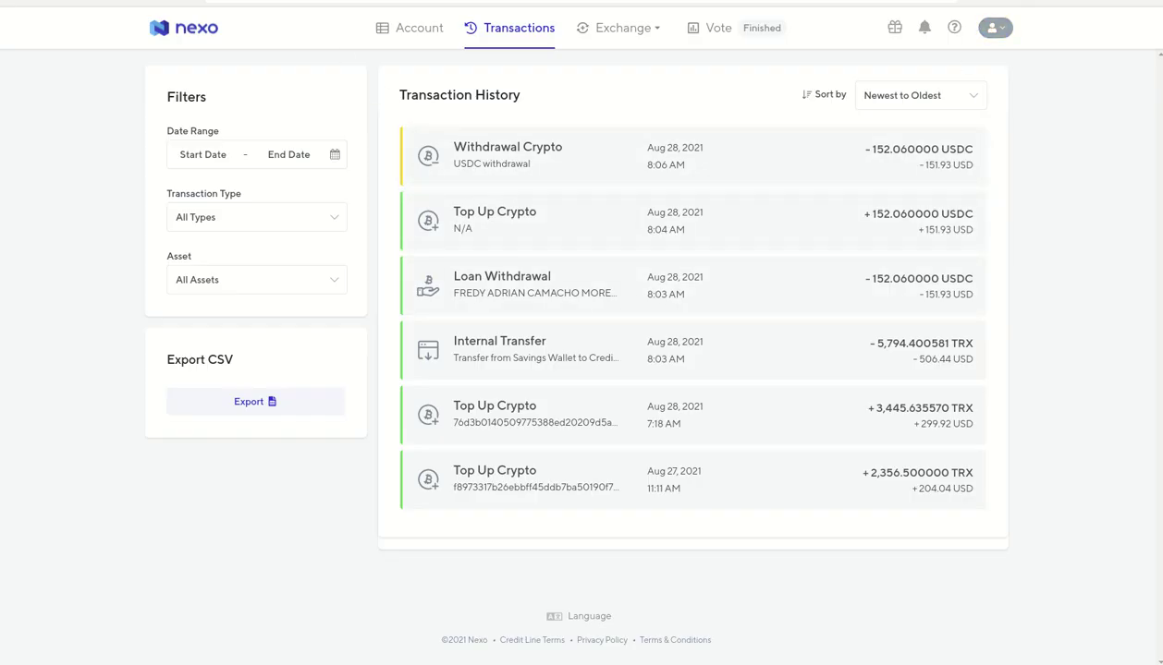
Step: Inspect the rejected and the approved USDC withdrawal details in Nexo, then return to Account
click(887, 1)
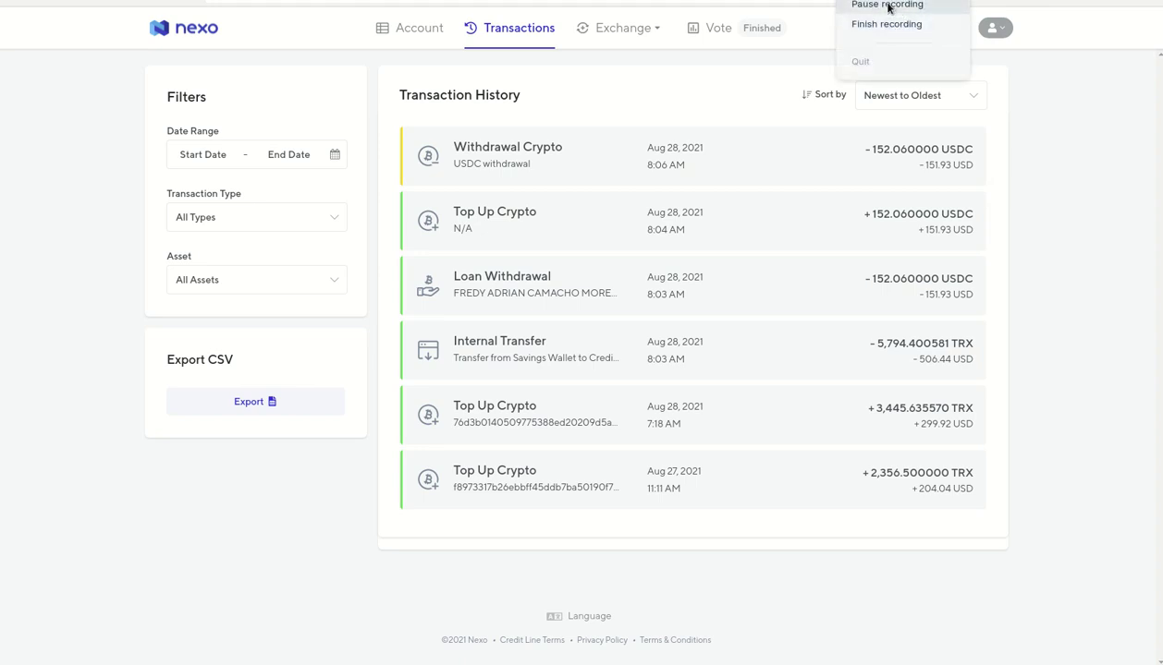
click(886, 5)
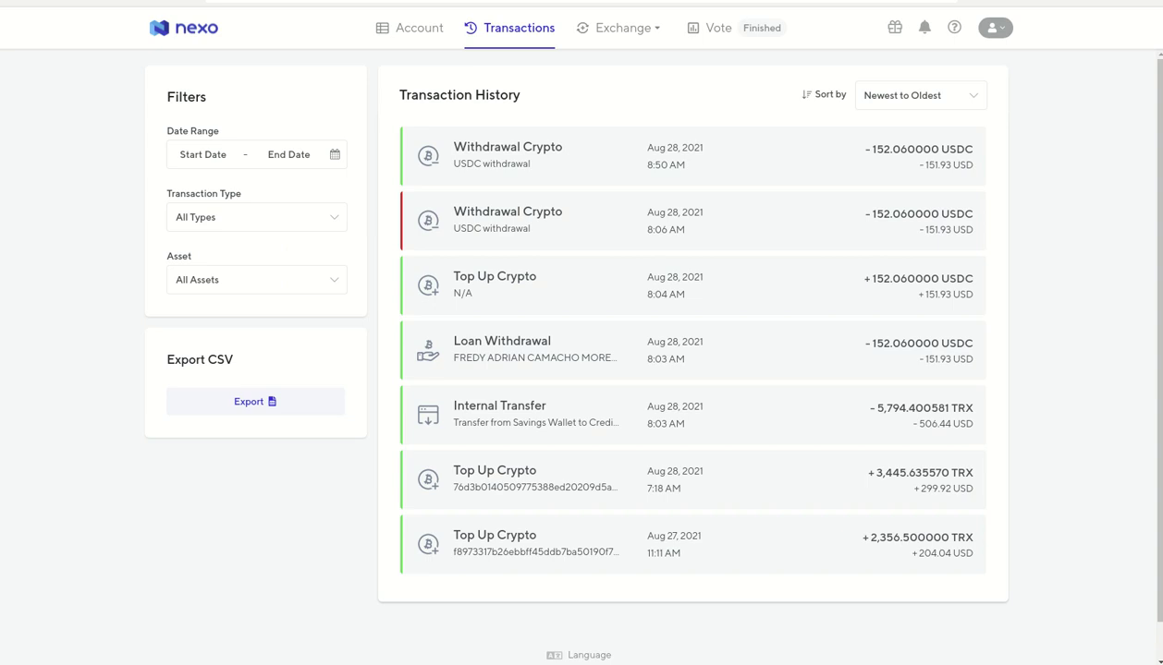
mouse_move(601, 228)
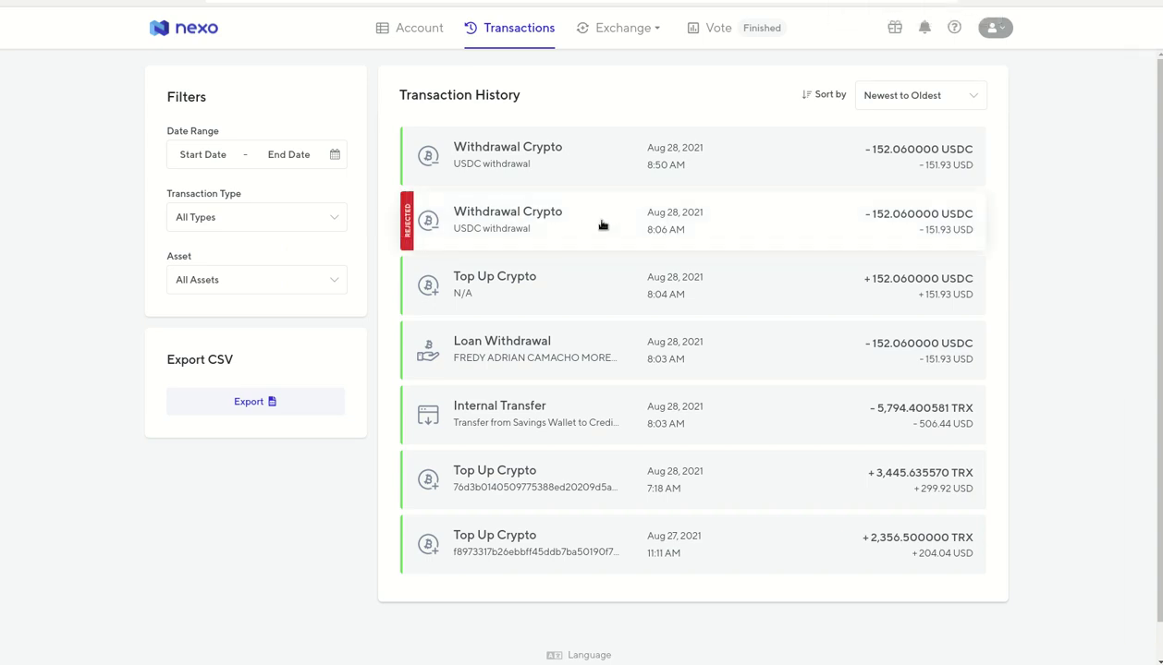
click(578, 228)
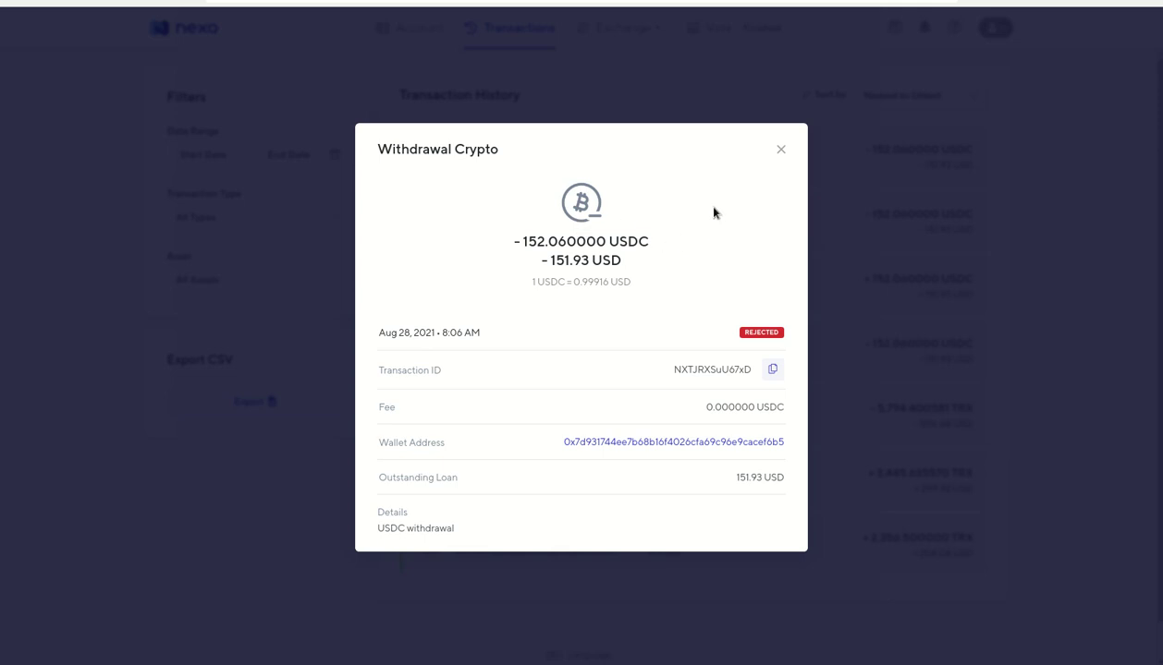
click(781, 150)
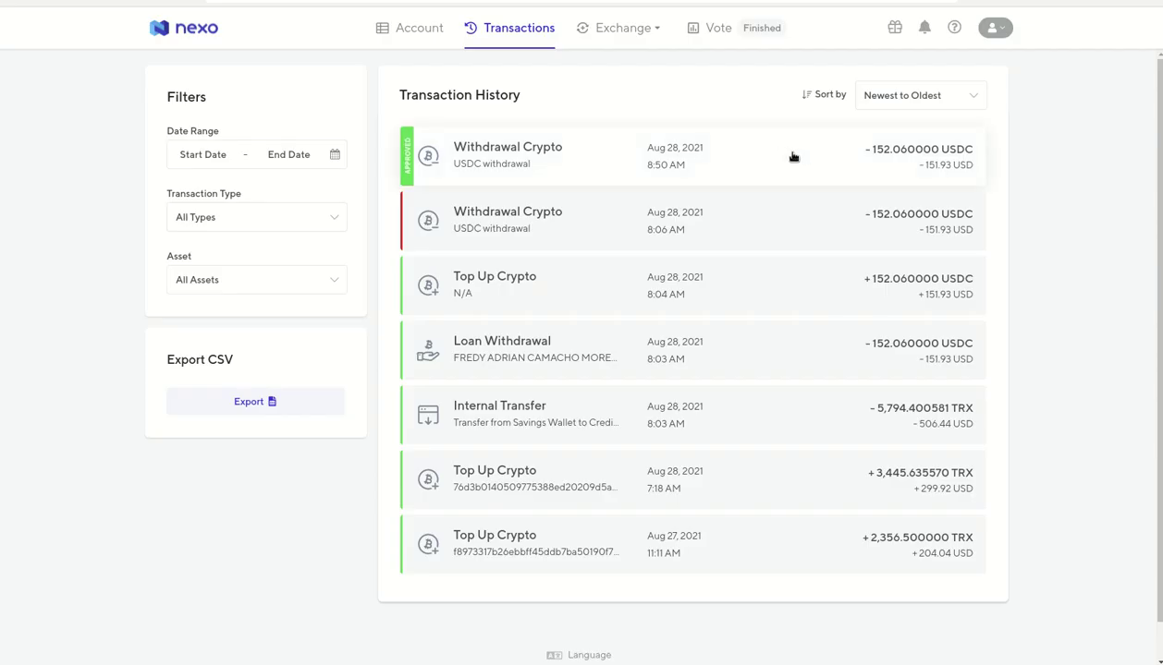
click(462, 165)
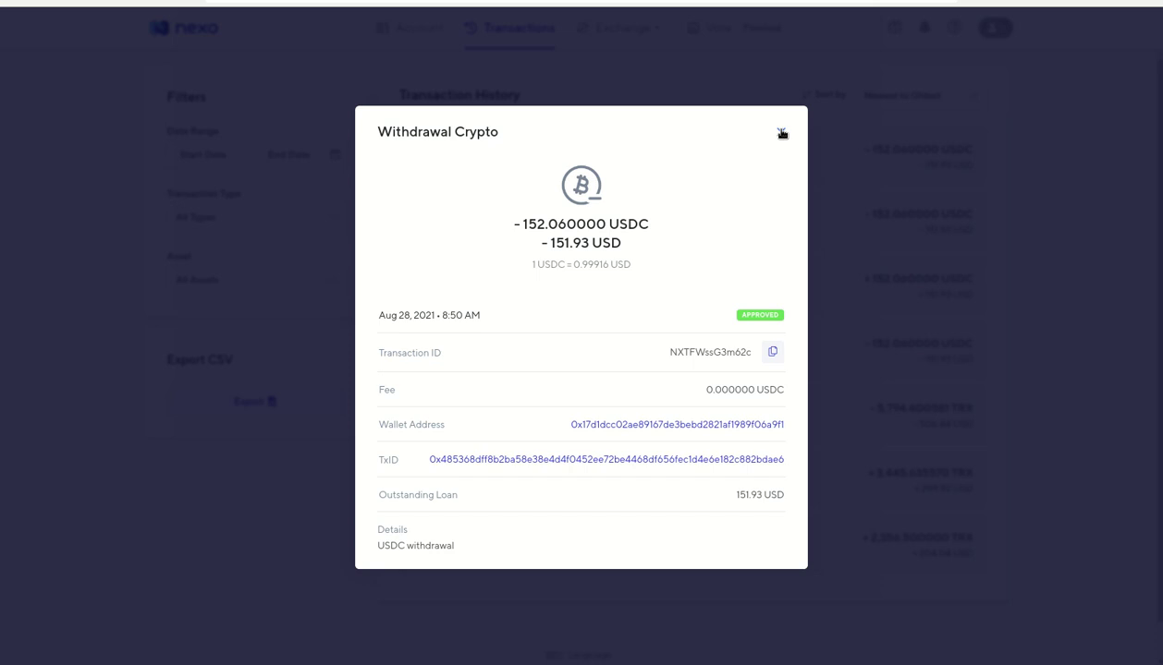
click(781, 133)
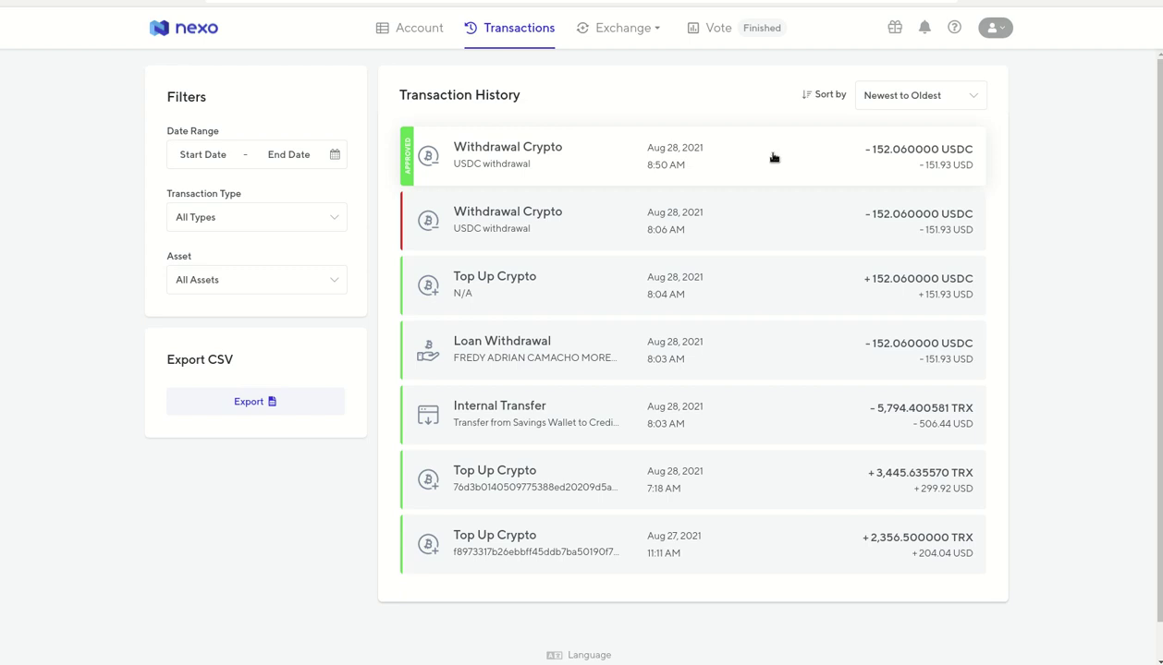
click(181, 28)
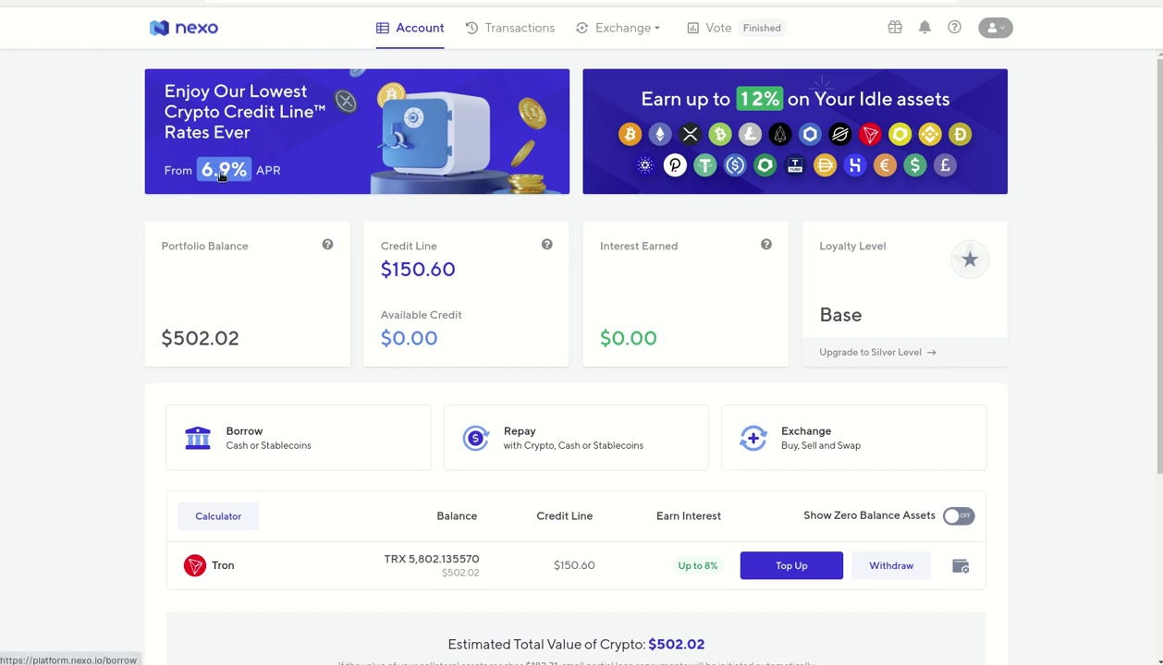
click(230, 149)
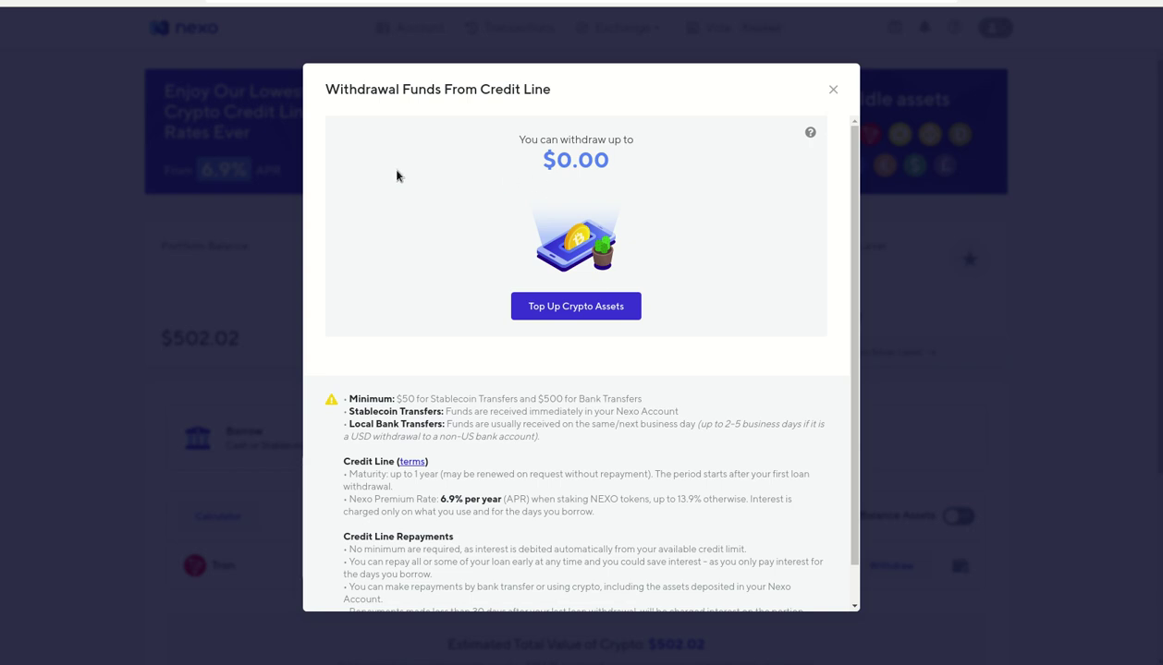
scroll(411, 199, down, 1)
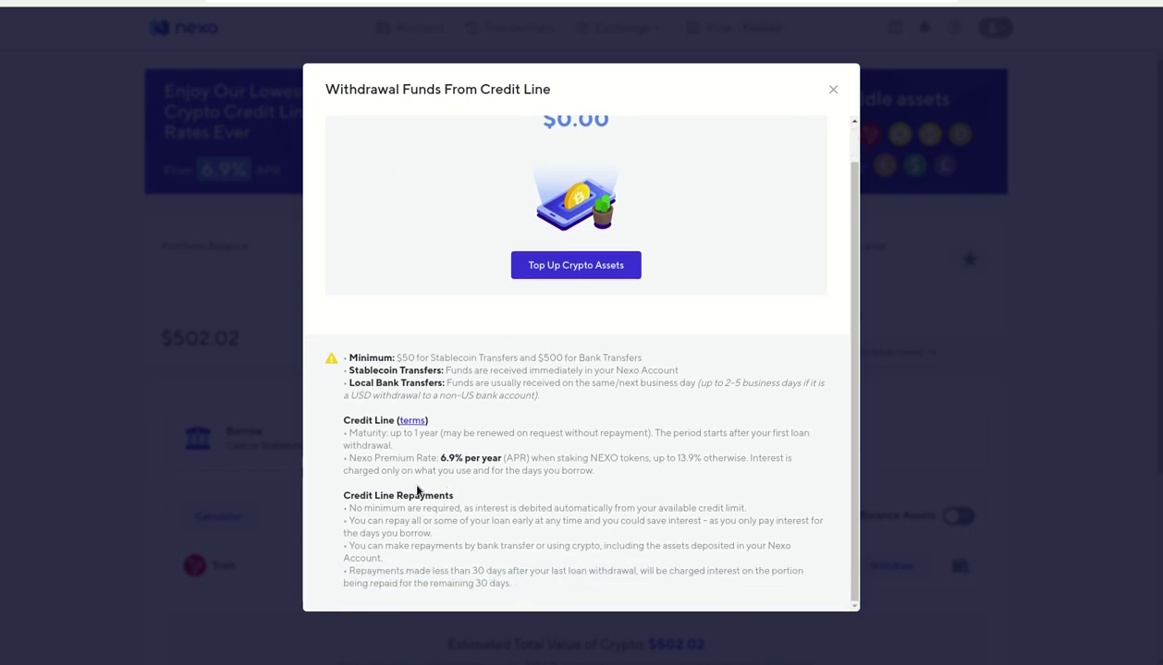
drag(352, 458, 698, 462)
click(600, 461)
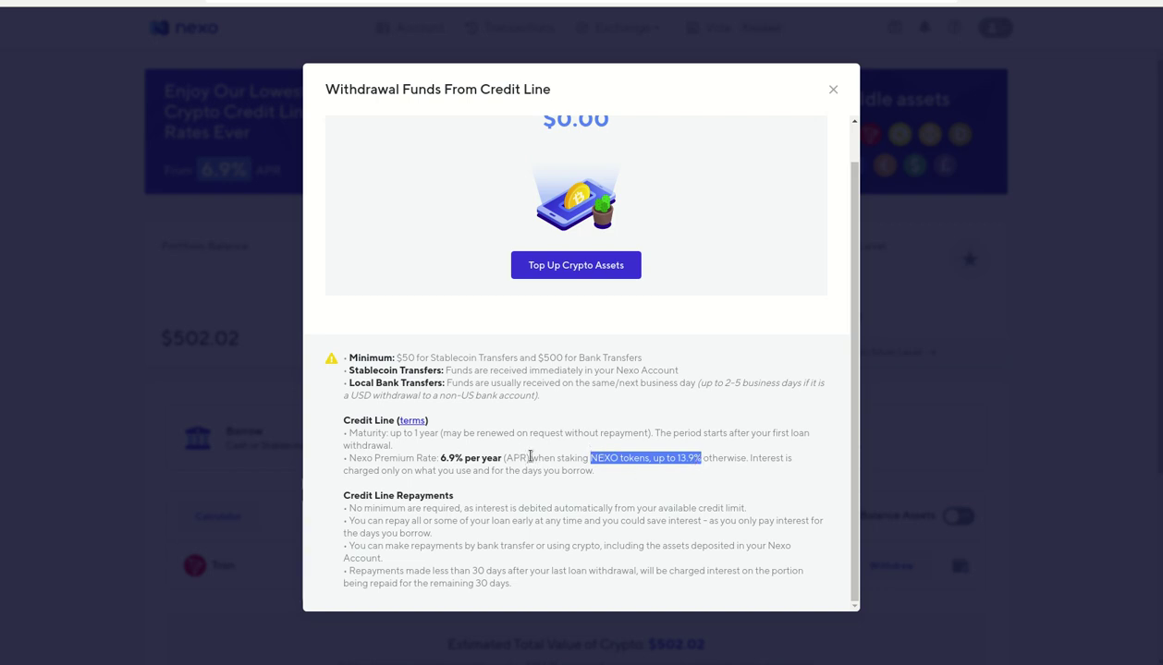
drag(532, 460, 507, 457)
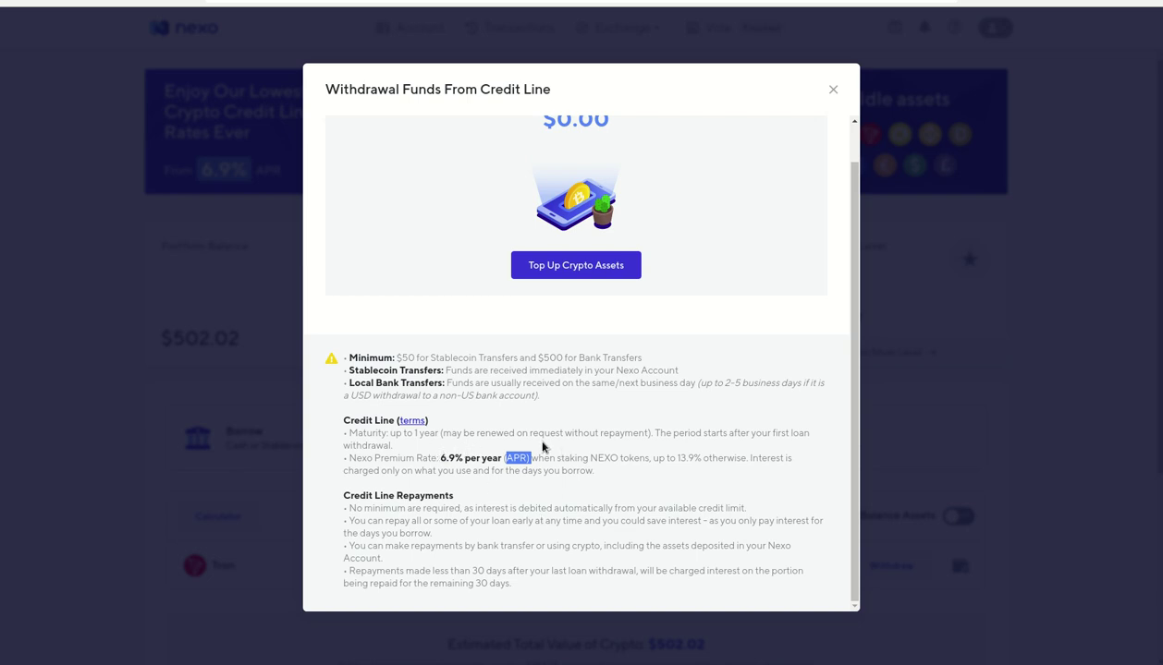
click(832, 89)
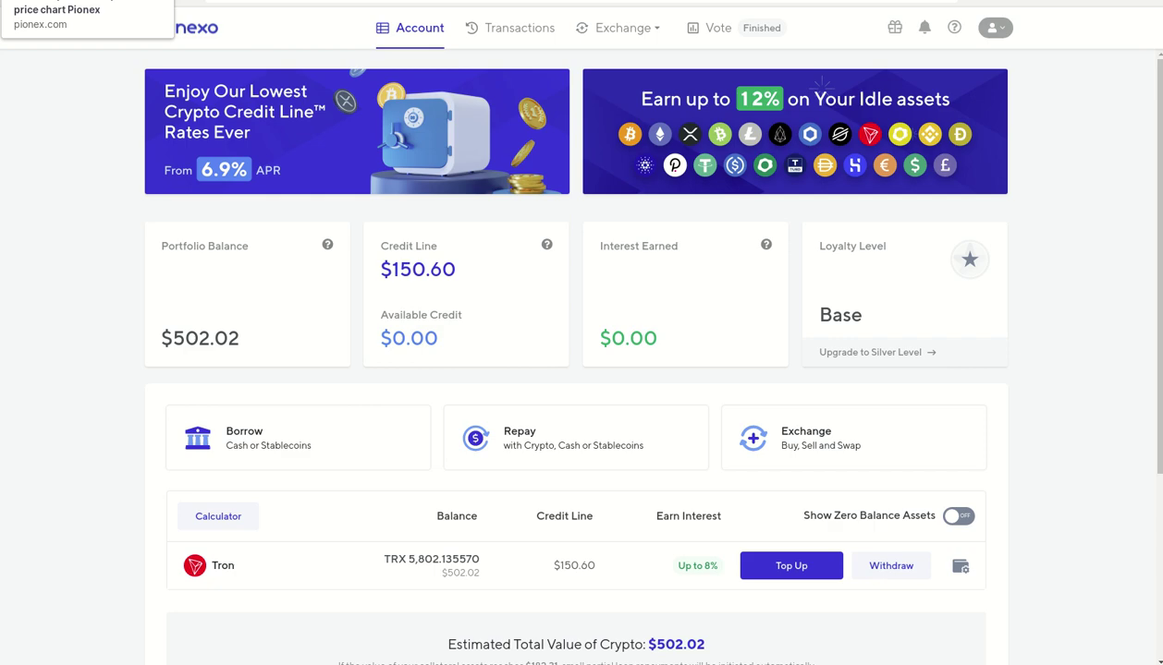
Step: Switch between the Nexo and Pionex tabs, ending on Pionex's SOL/USDT trading page
click(55, 1)
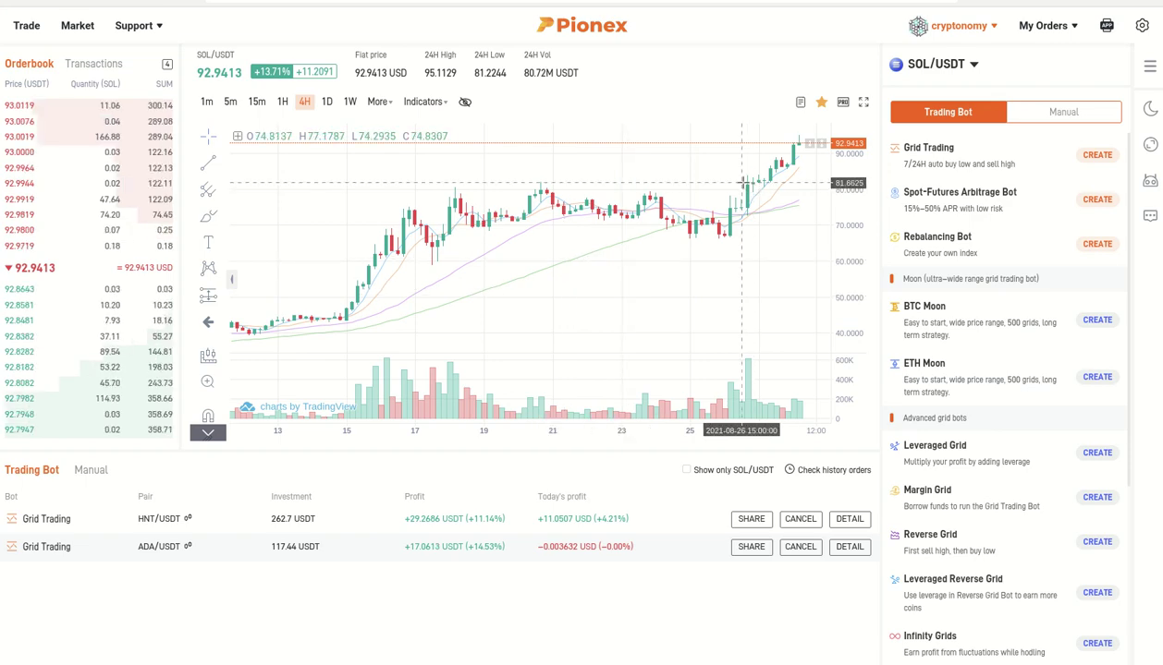
key(ctrl+Tab)
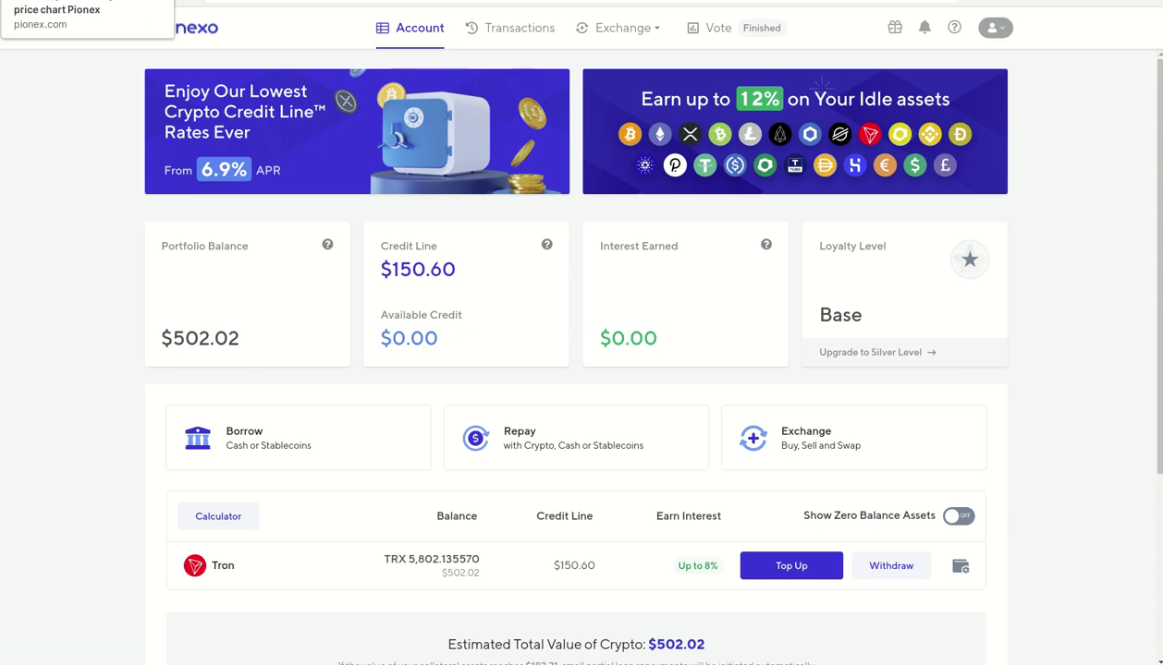
key(ctrl+Tab)
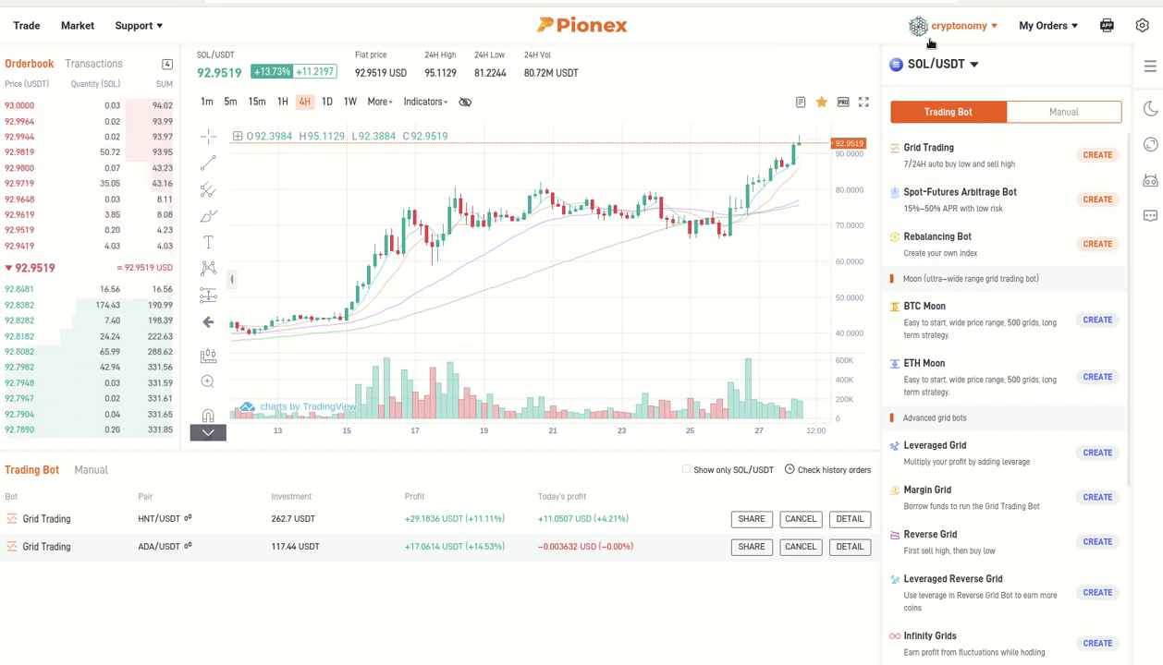
mouse_move(930, 44)
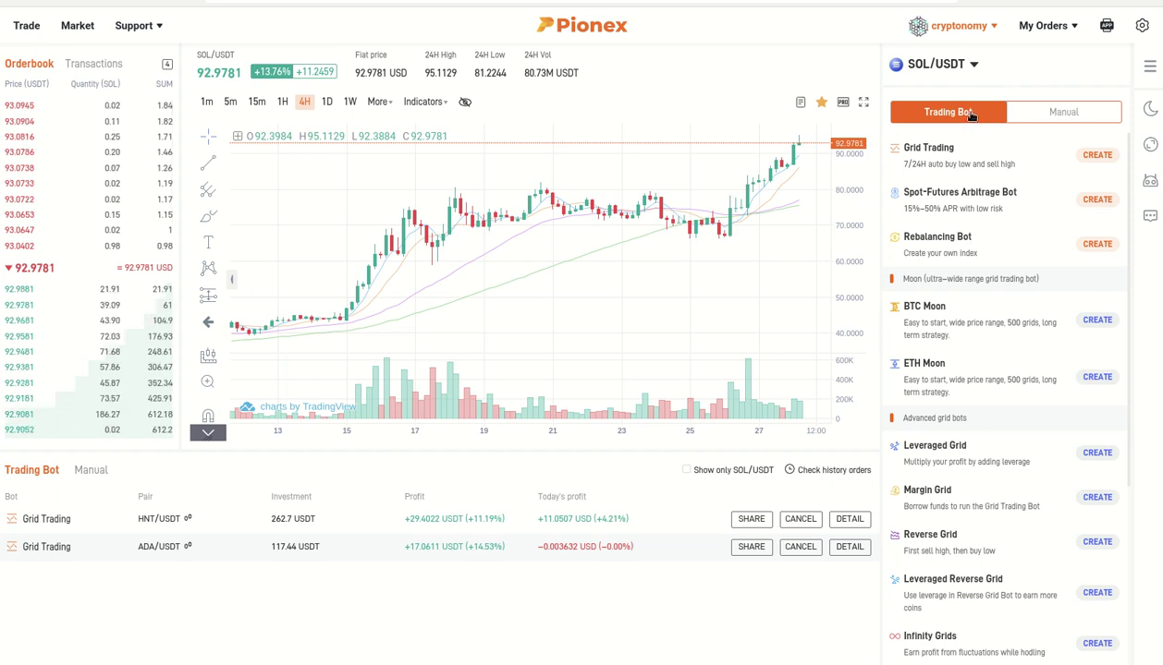
Step: Try launching an AI grid bot on SOL/USDT (258.86% backtested return), then go to Market
click(1097, 155)
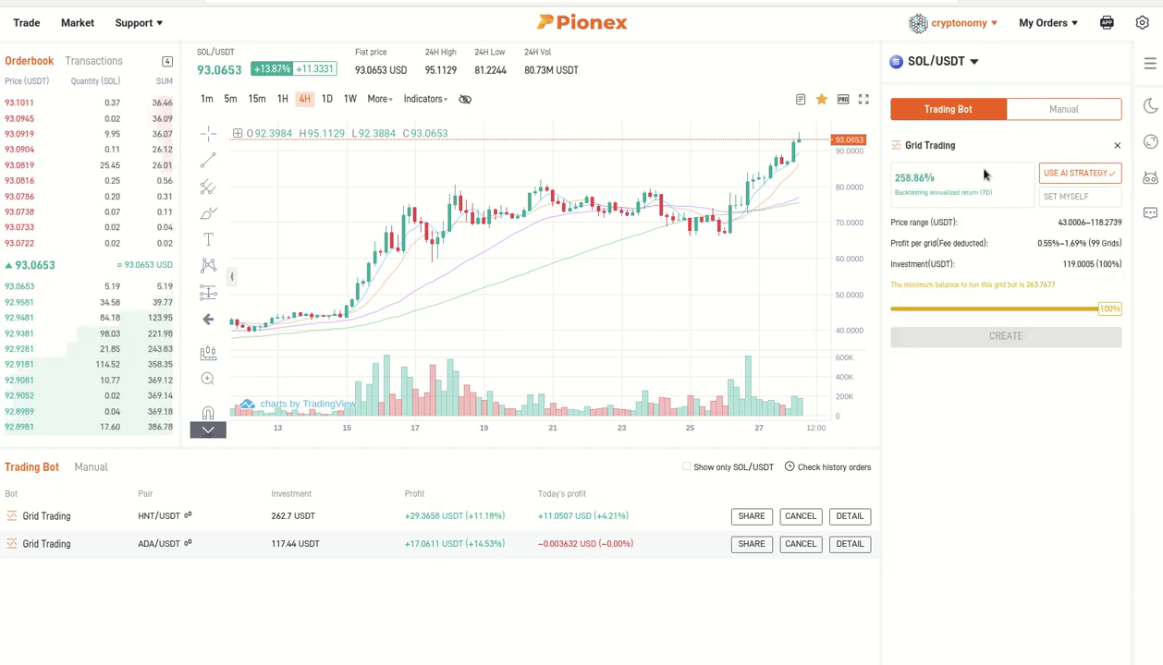
drag(945, 185, 883, 176)
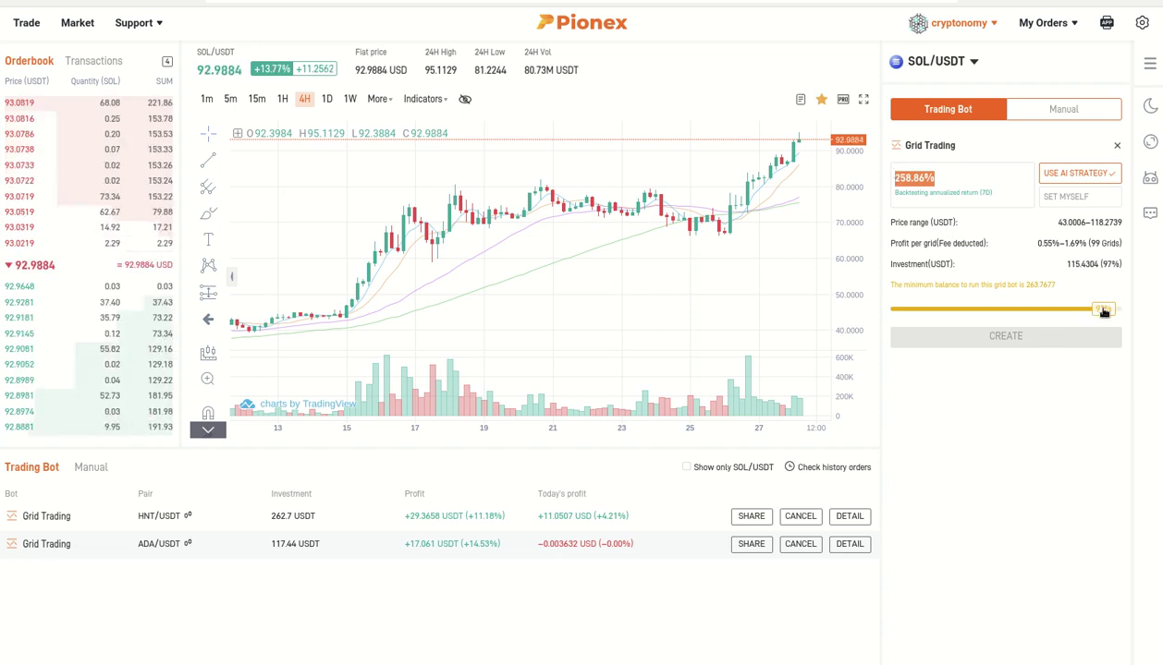
click(963, 337)
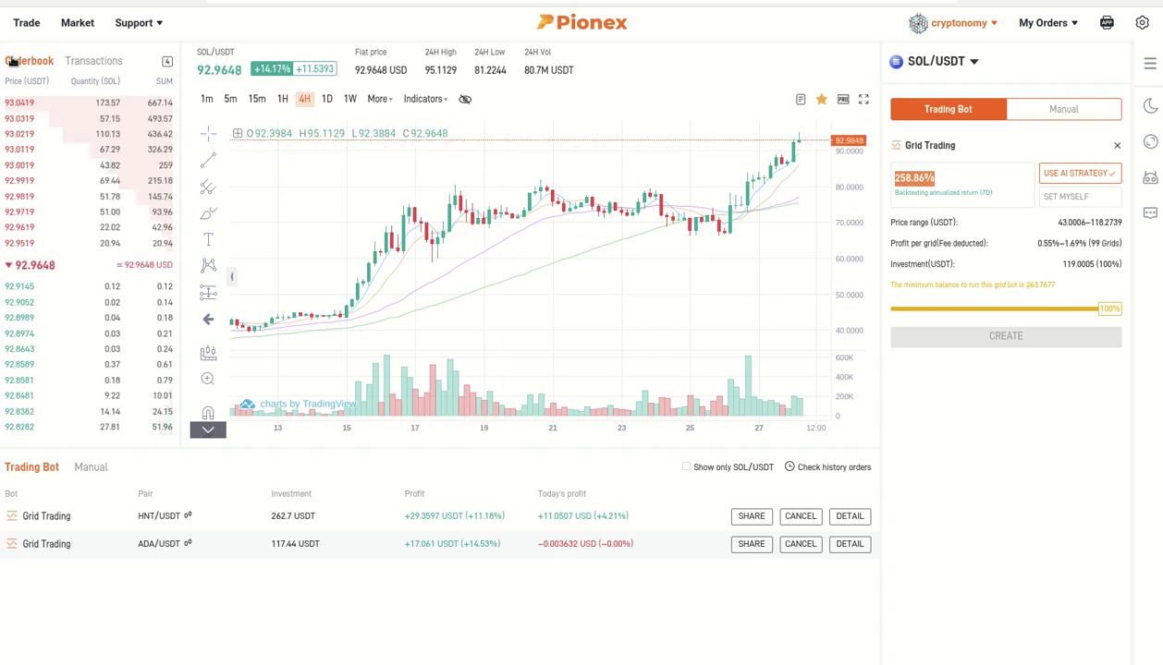
click(79, 22)
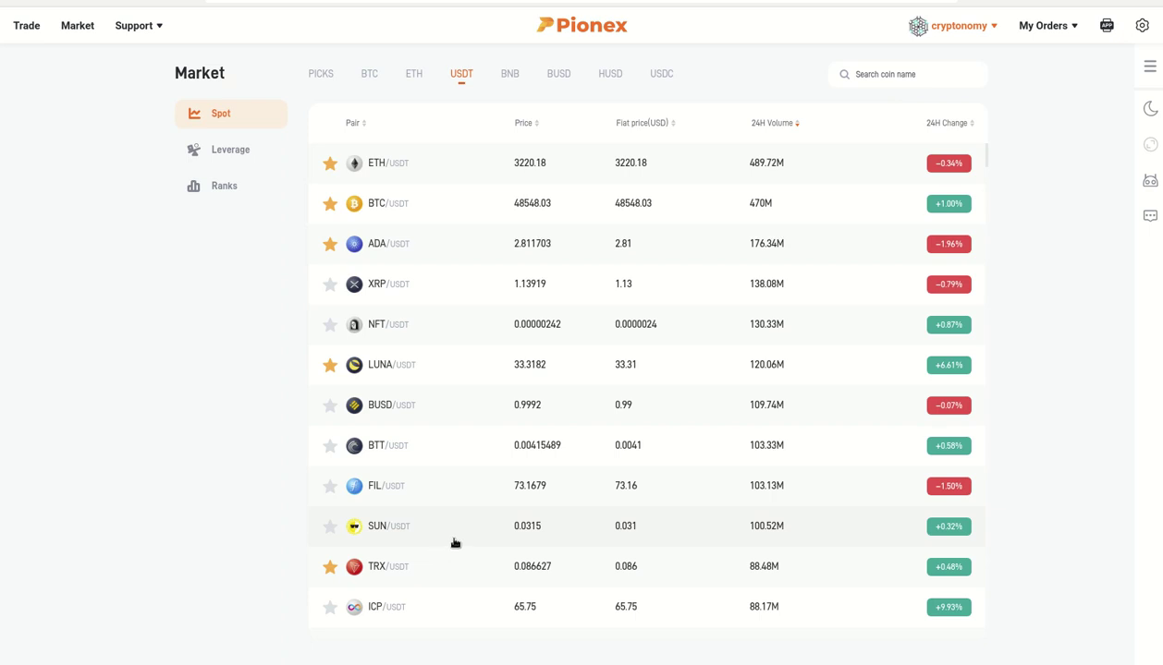
Step: Scroll the Spot USDT pair list down until XTZ/USDT at 5.0894 is visible
scroll(439, 503, down, 3)
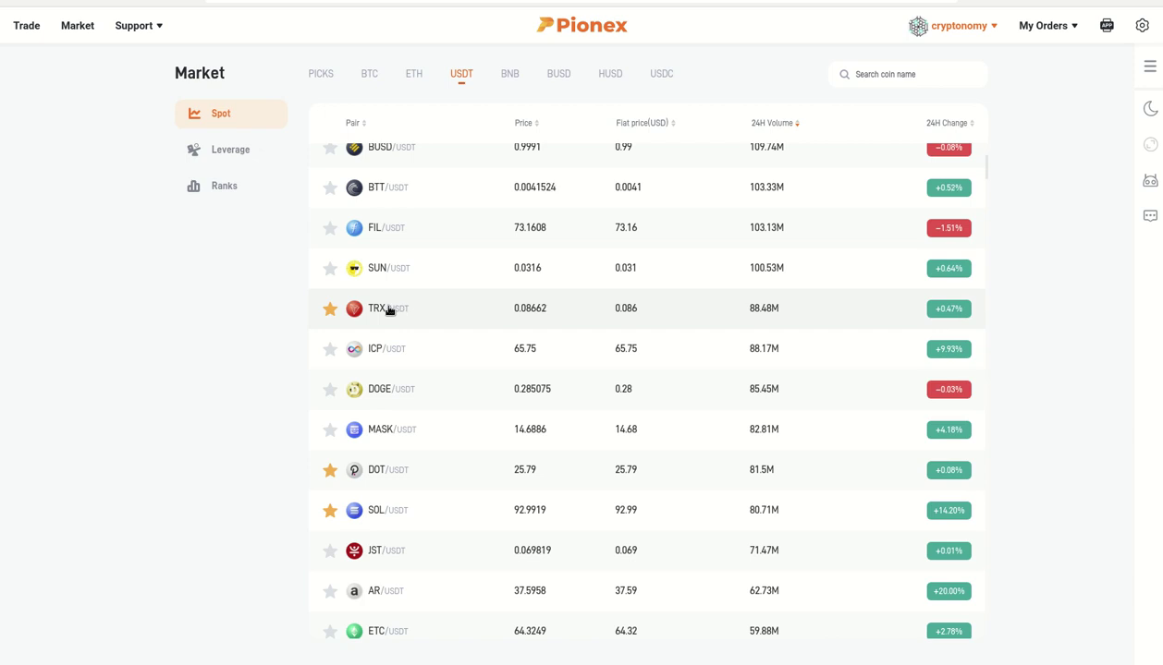
scroll(416, 334, down, 2)
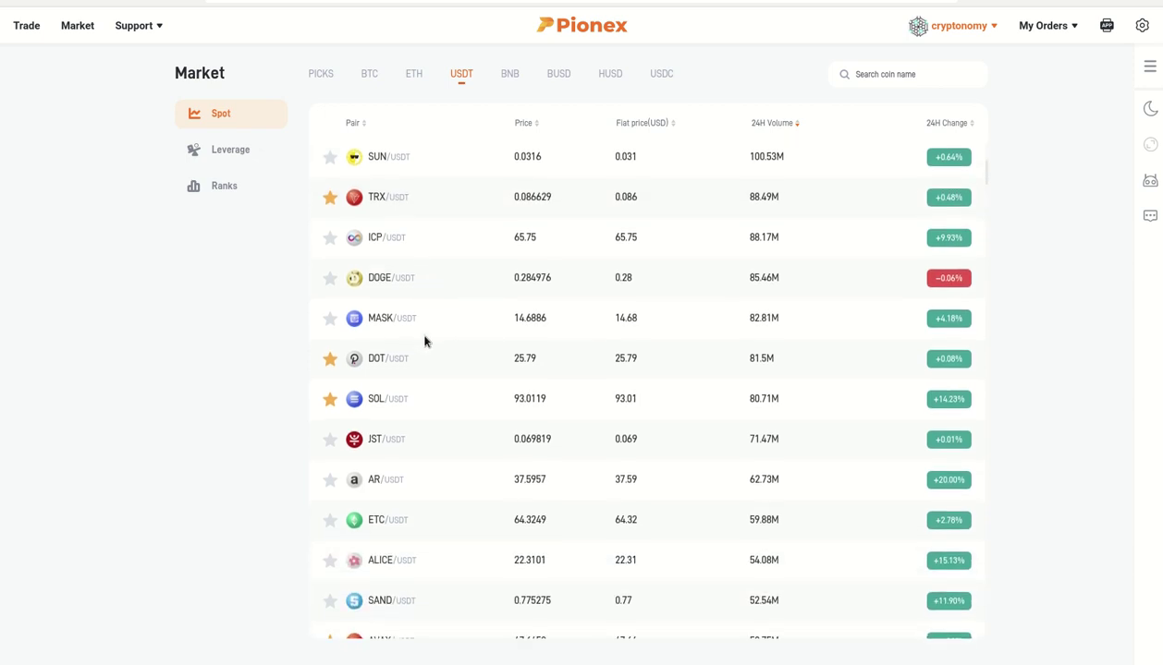
scroll(426, 347, down, 1)
scroll(426, 347, down, 2)
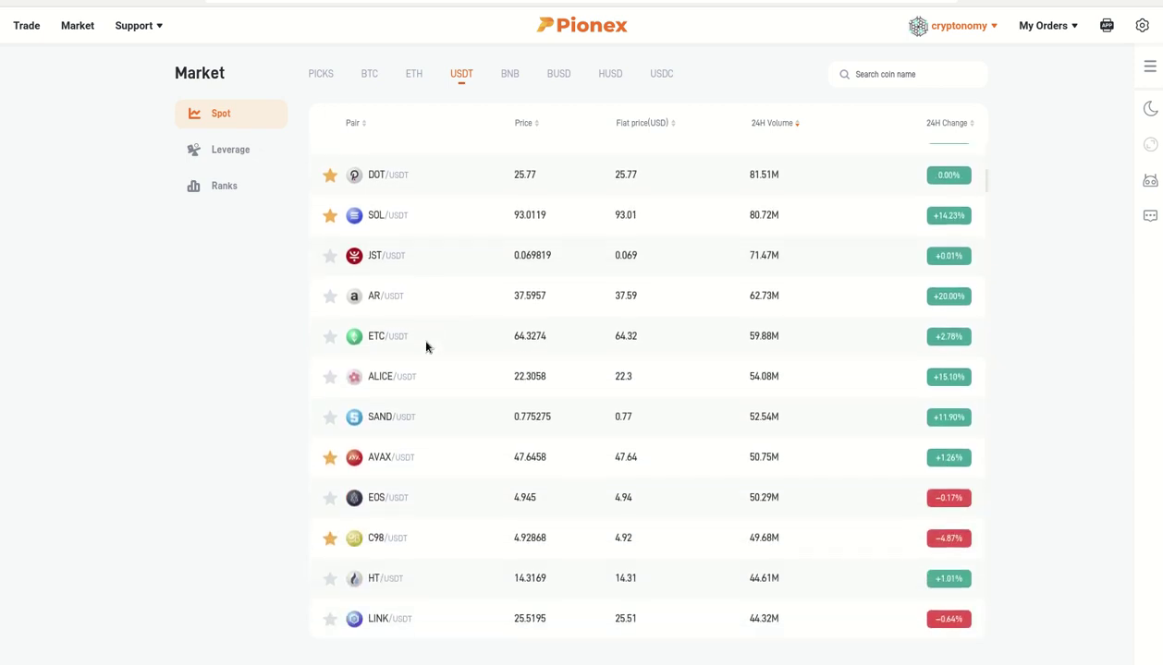
scroll(426, 347, down, 3)
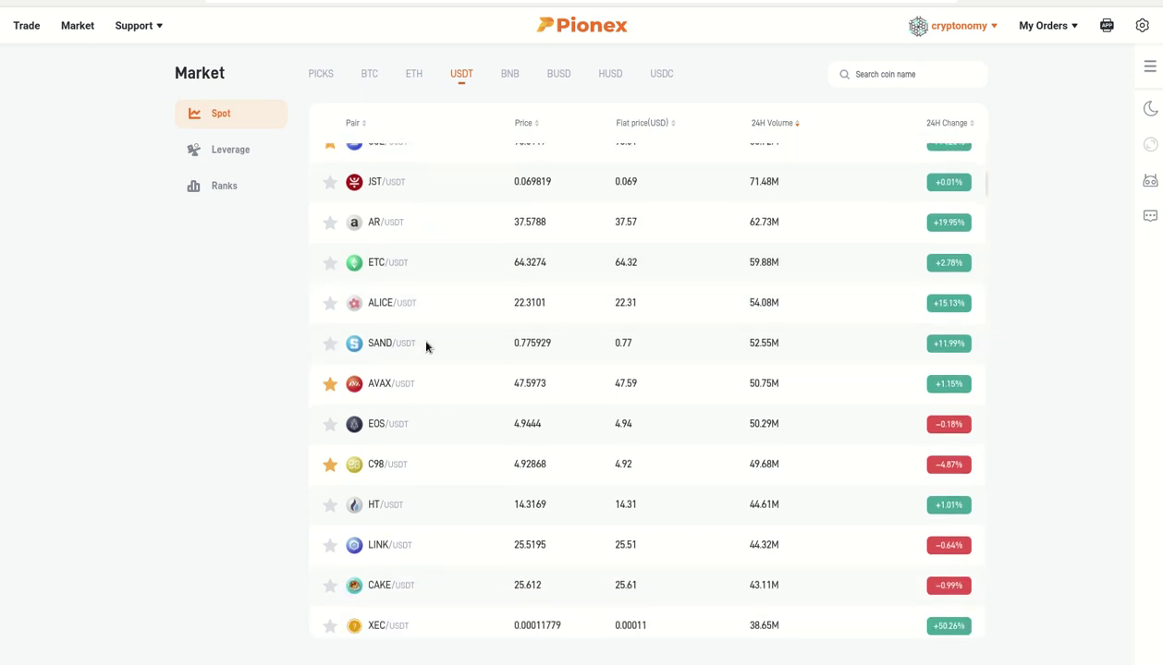
scroll(426, 347, down, 1)
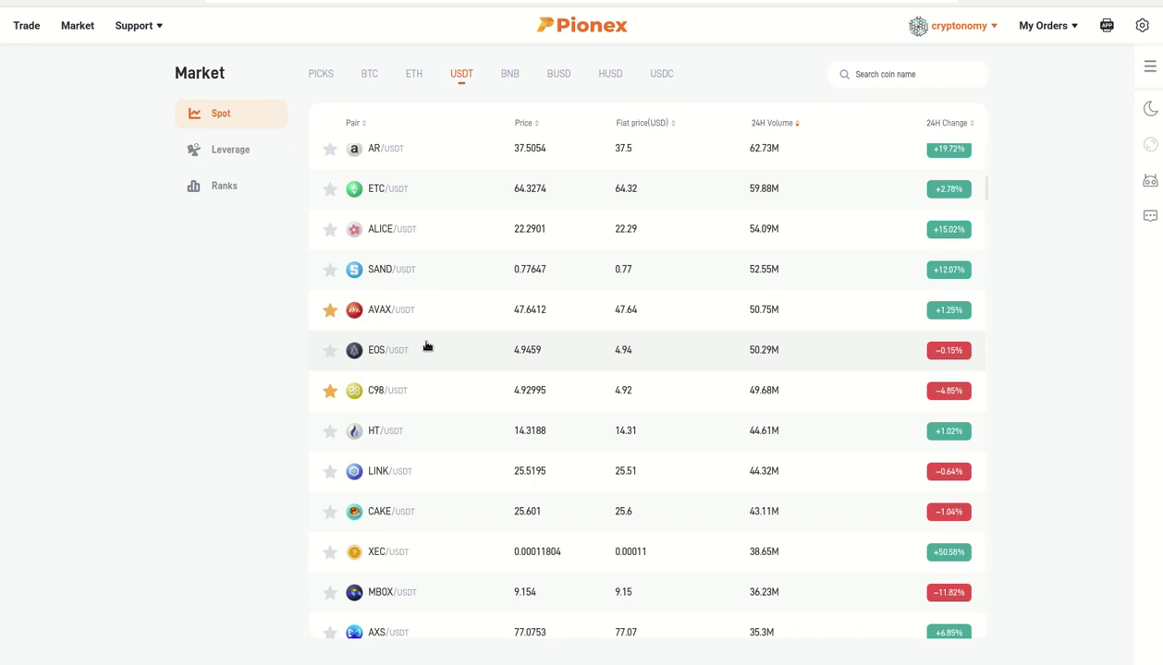
scroll(426, 347, down, 1)
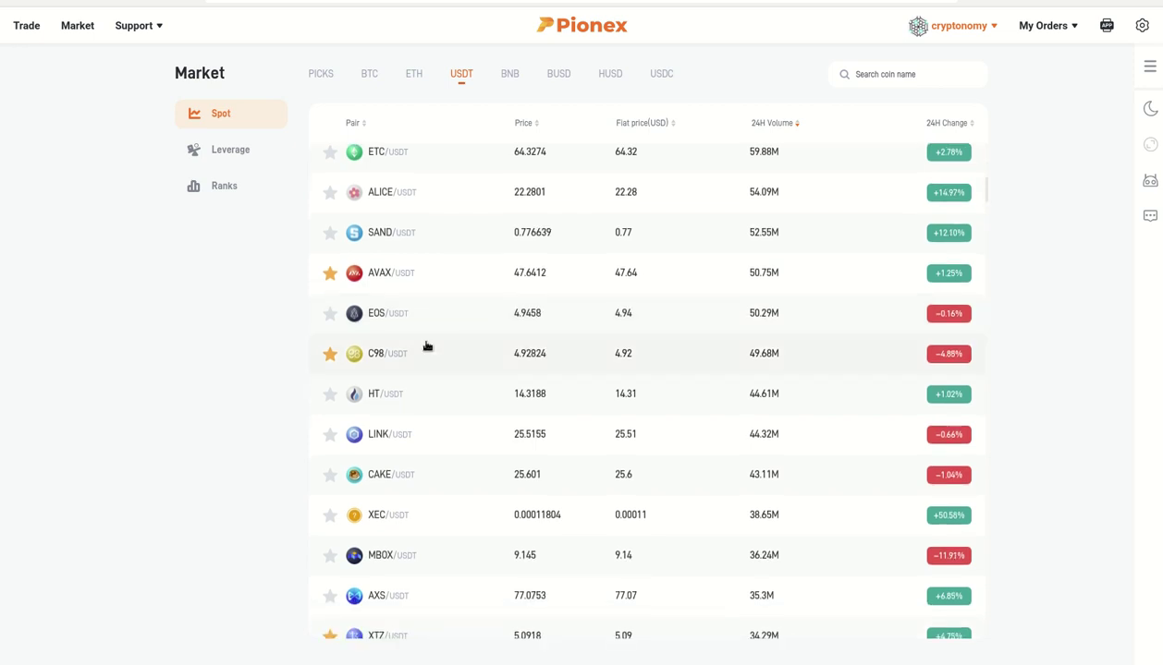
scroll(426, 347, down, 3)
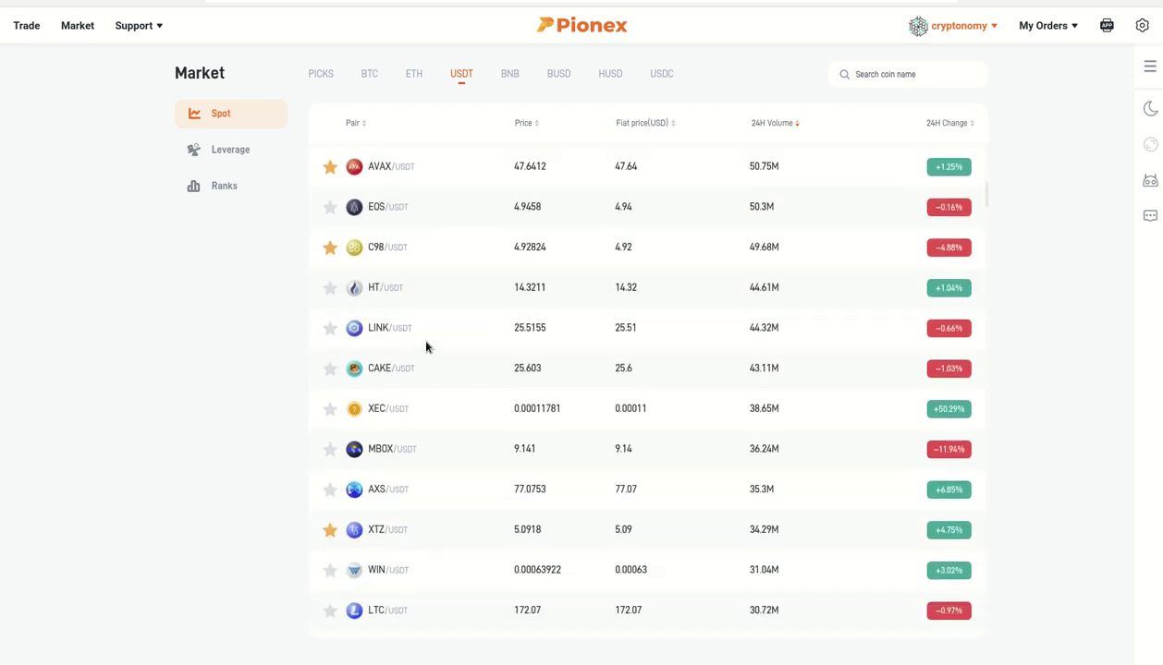
scroll(427, 347, down, 1)
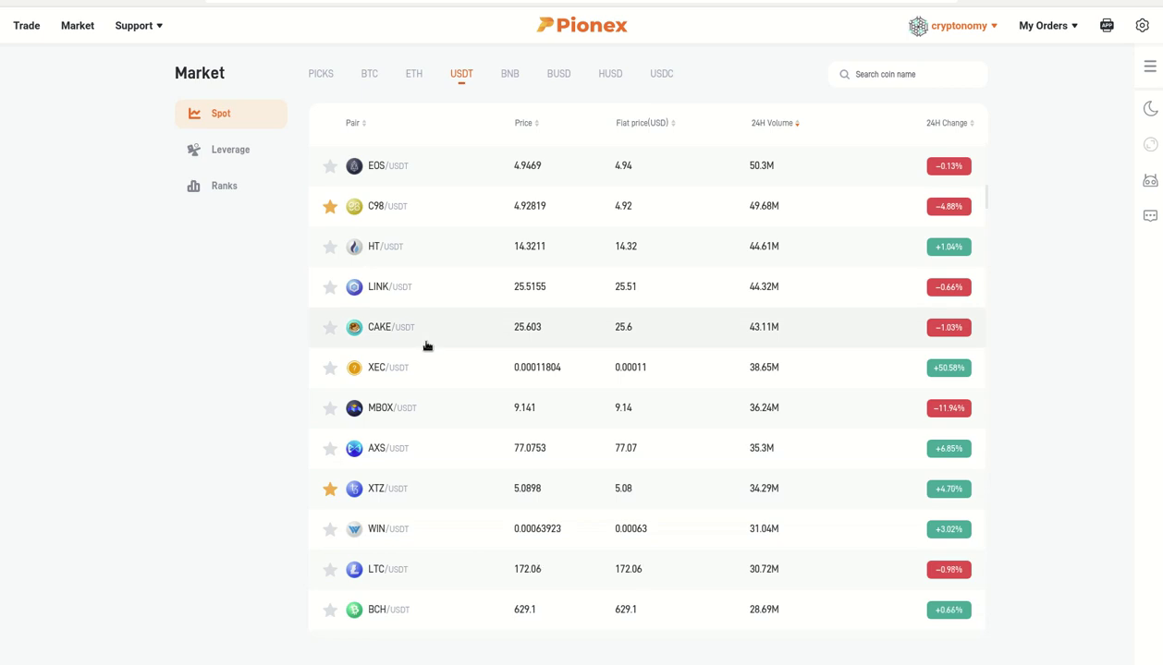
Step: Create an AI grid bot on XTZ/USDT investing 100% (119.0005 USDT) and confirm its parameters
click(399, 488)
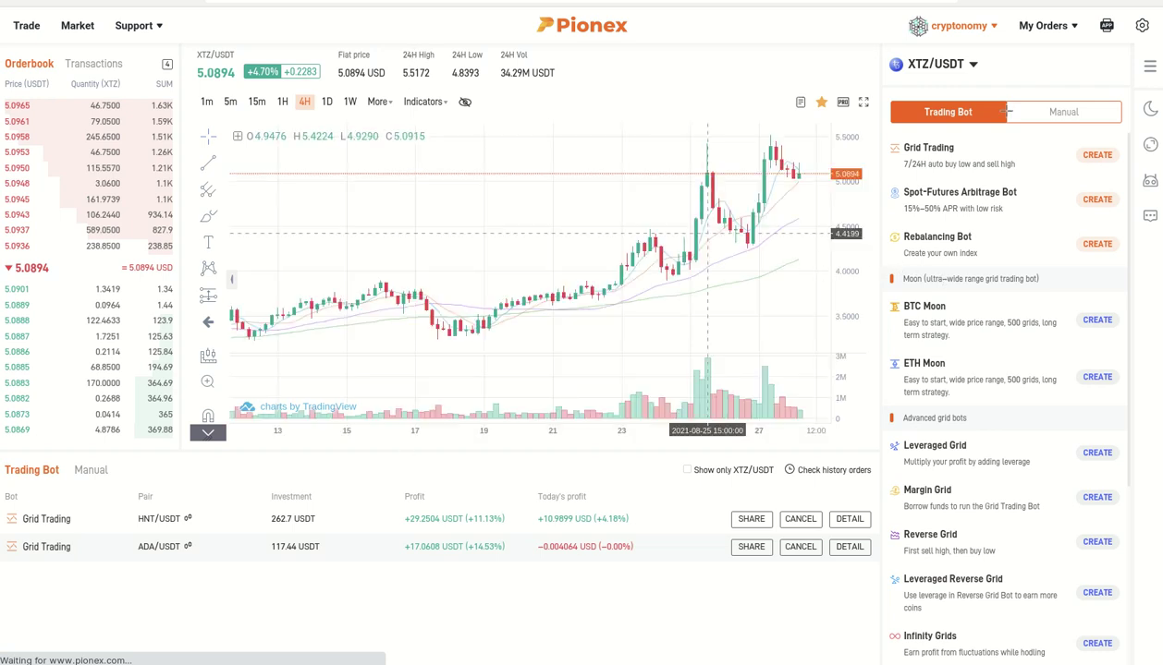
click(1095, 155)
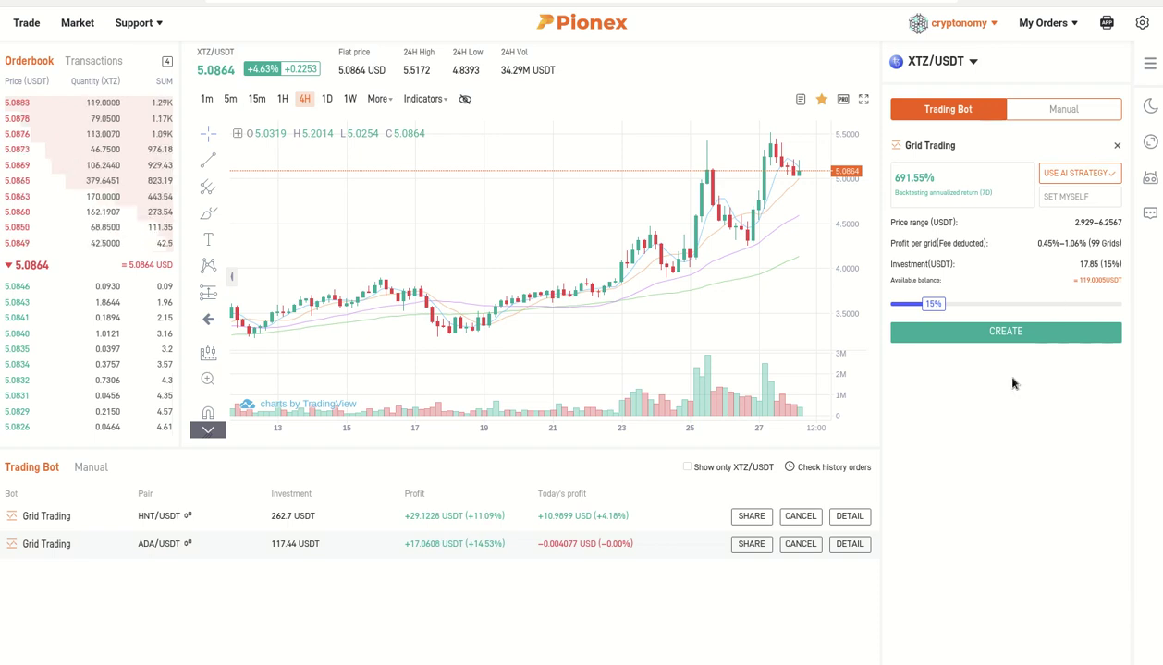
drag(932, 304, 1151, 316)
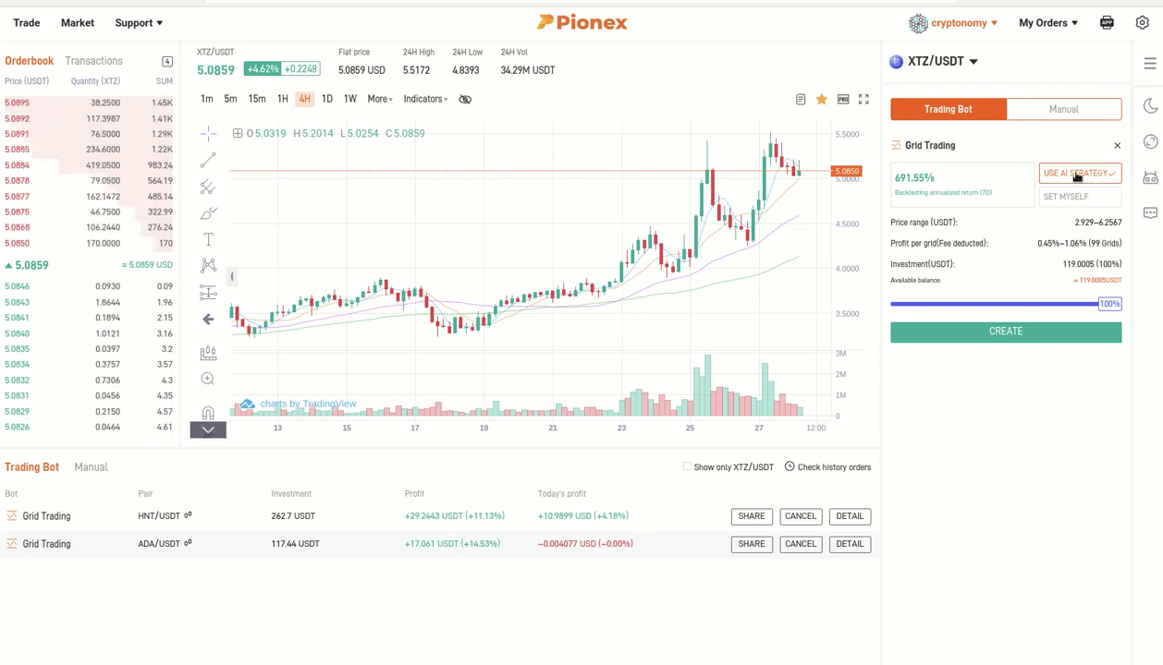
drag(935, 181, 893, 179)
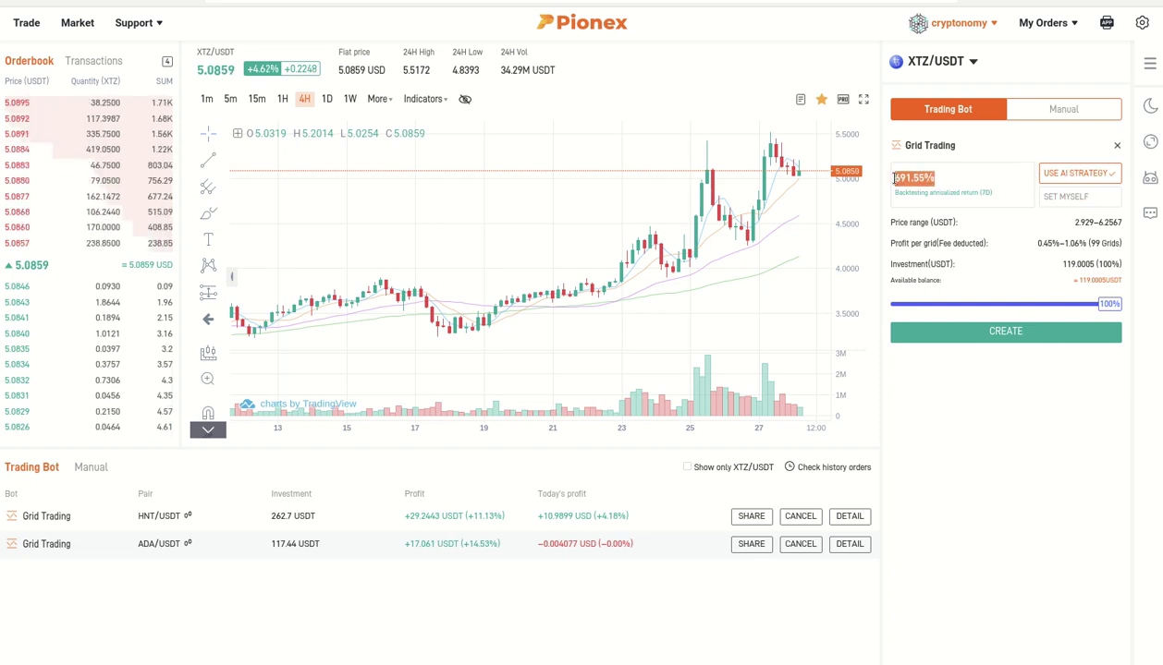
click(997, 332)
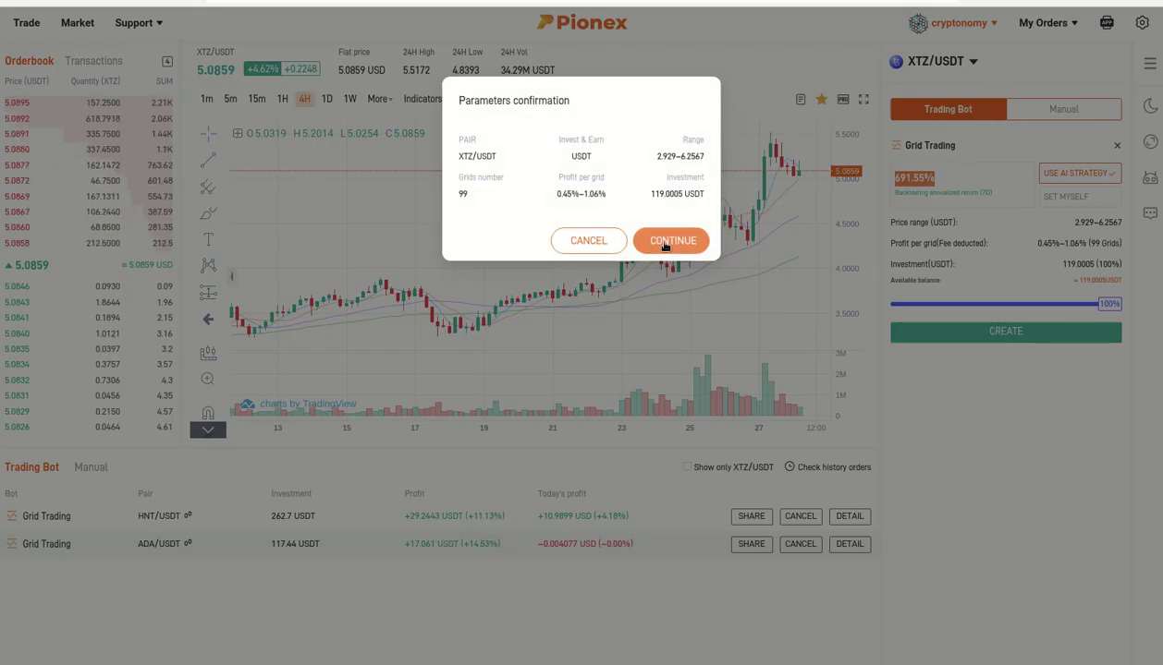
click(667, 242)
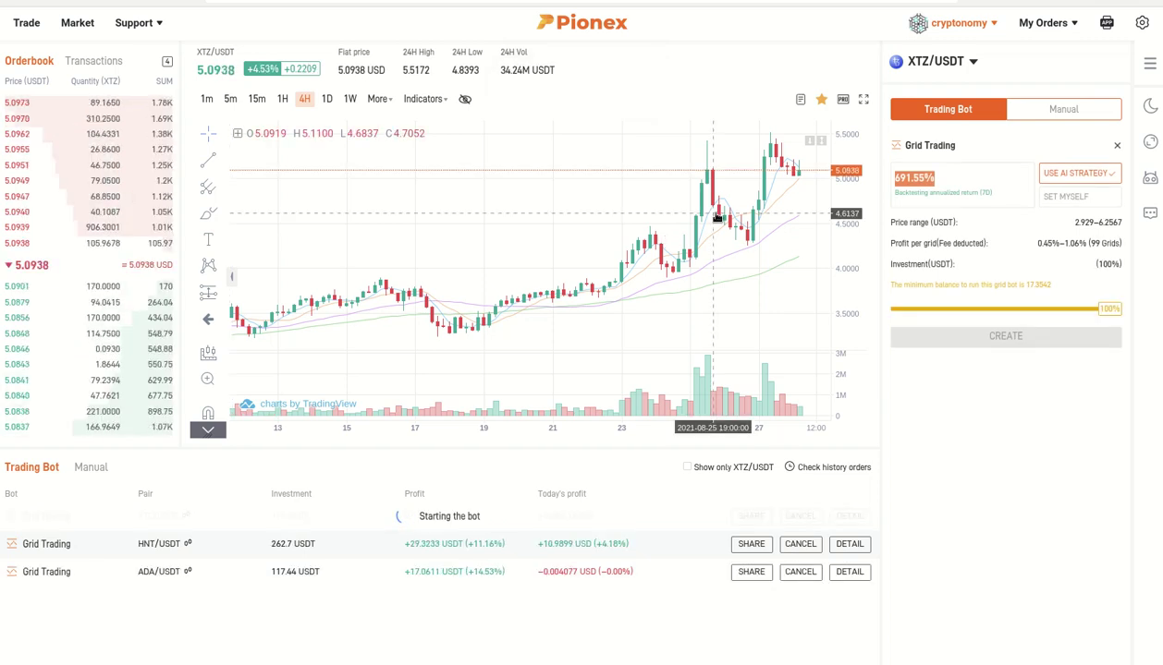
Step: Open My trading bots and highlight the new XTZ/USDT grid bot with 119 USDT invested
mouse_move(1047, 25)
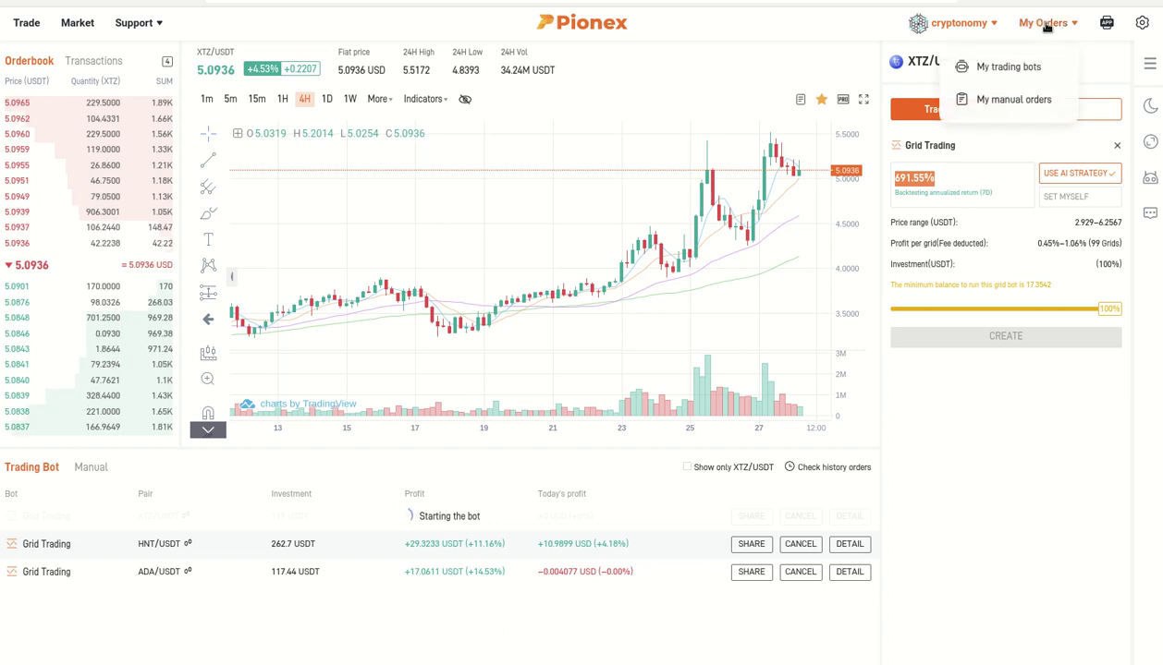
click(1008, 68)
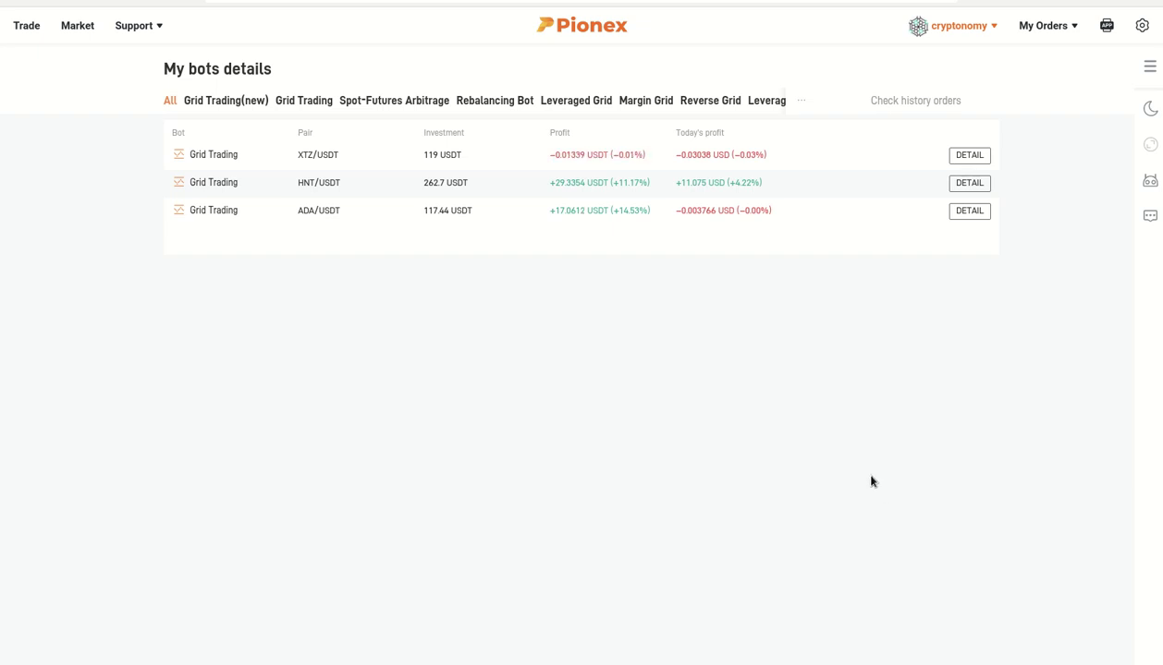
key(alt+Tab)
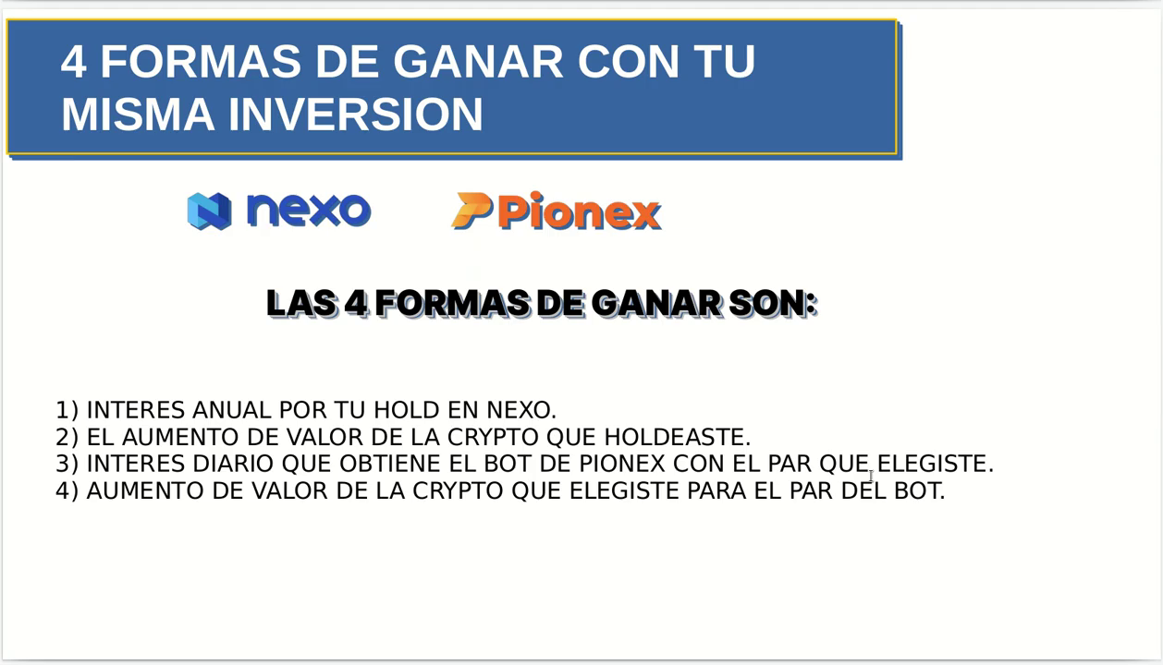
key(alt+Tab)
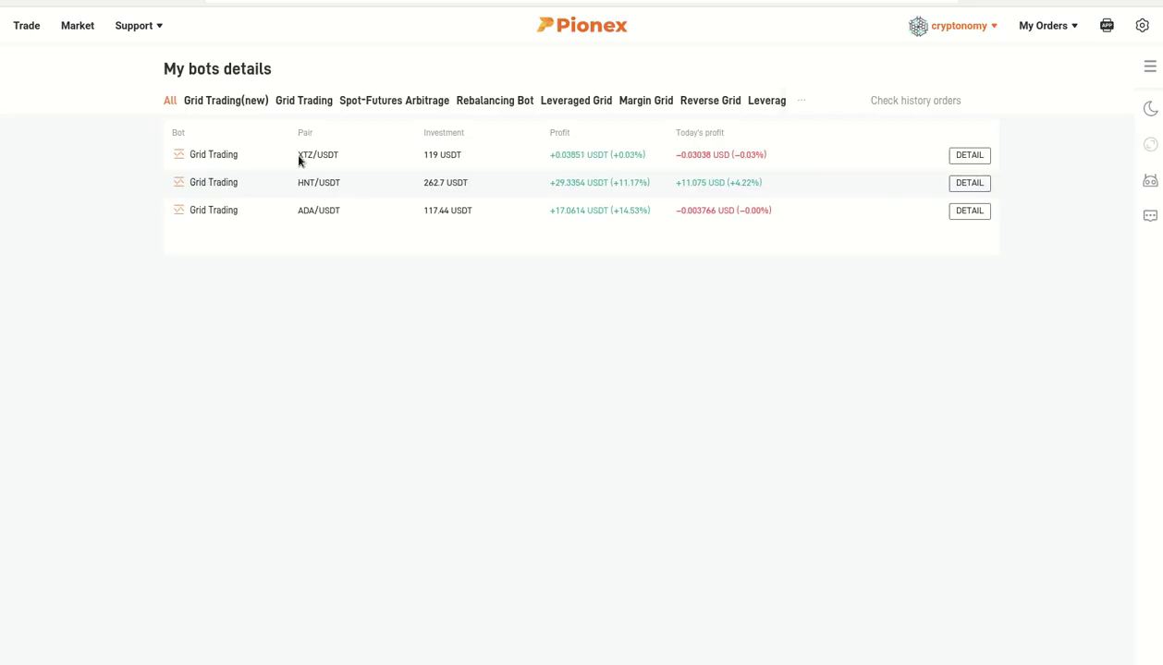
drag(311, 155, 289, 157)
Step: In TradingView, load the Binance XTZUSDT chart and close the OANDA ad
mouse_move(658, 660)
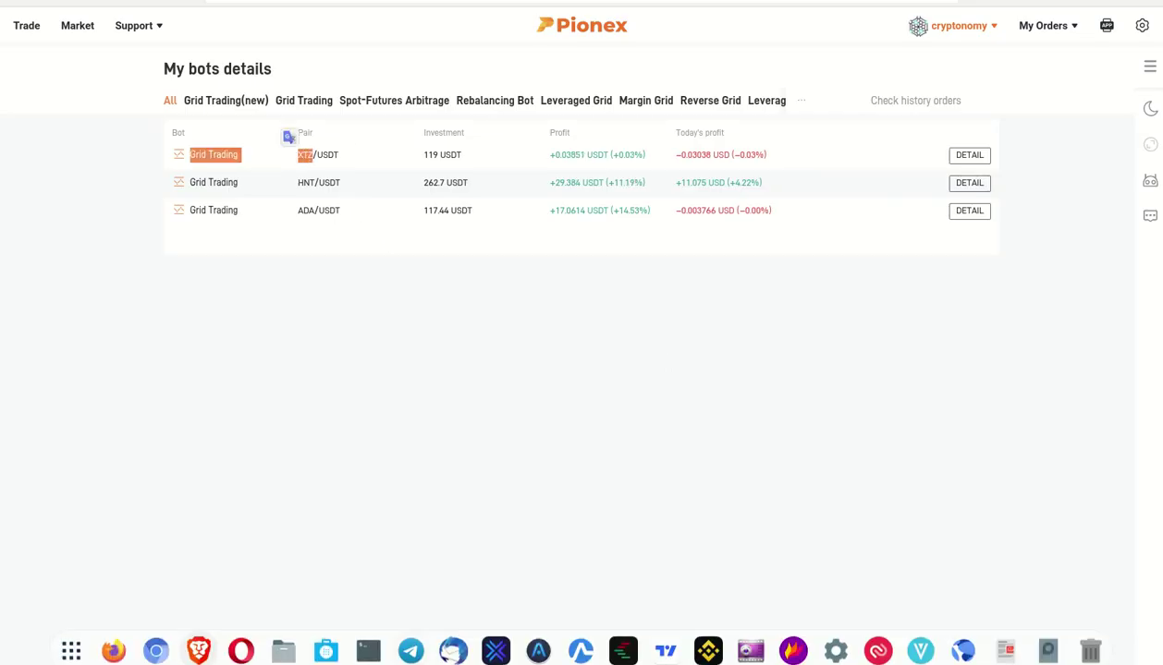
click(659, 646)
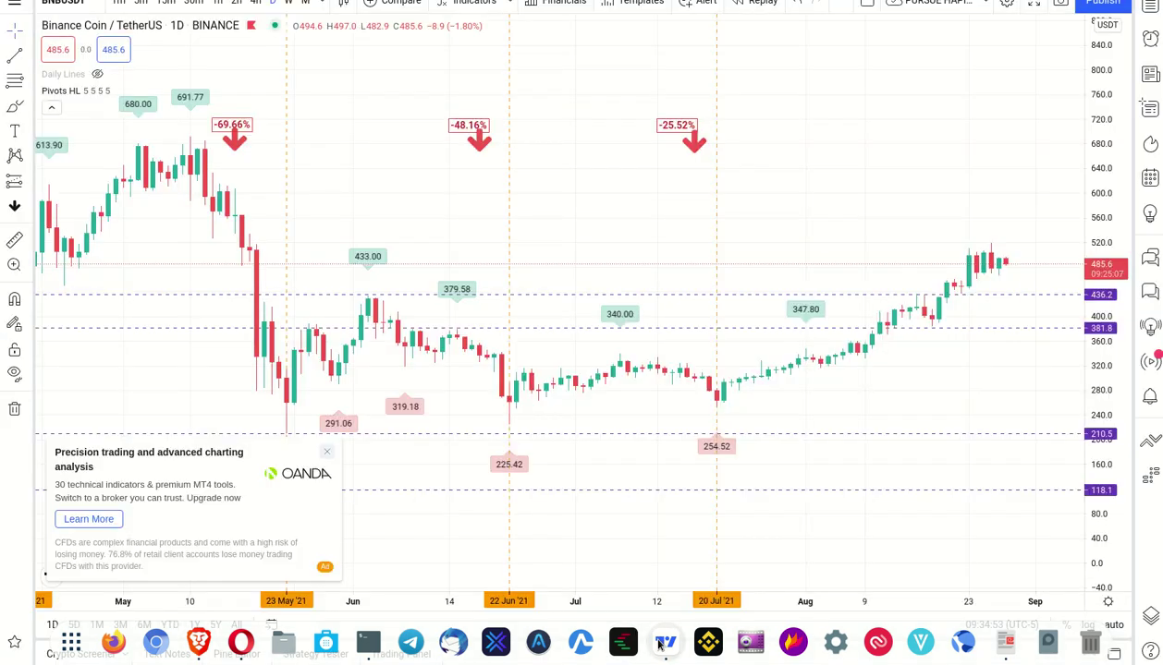
click(78, 7)
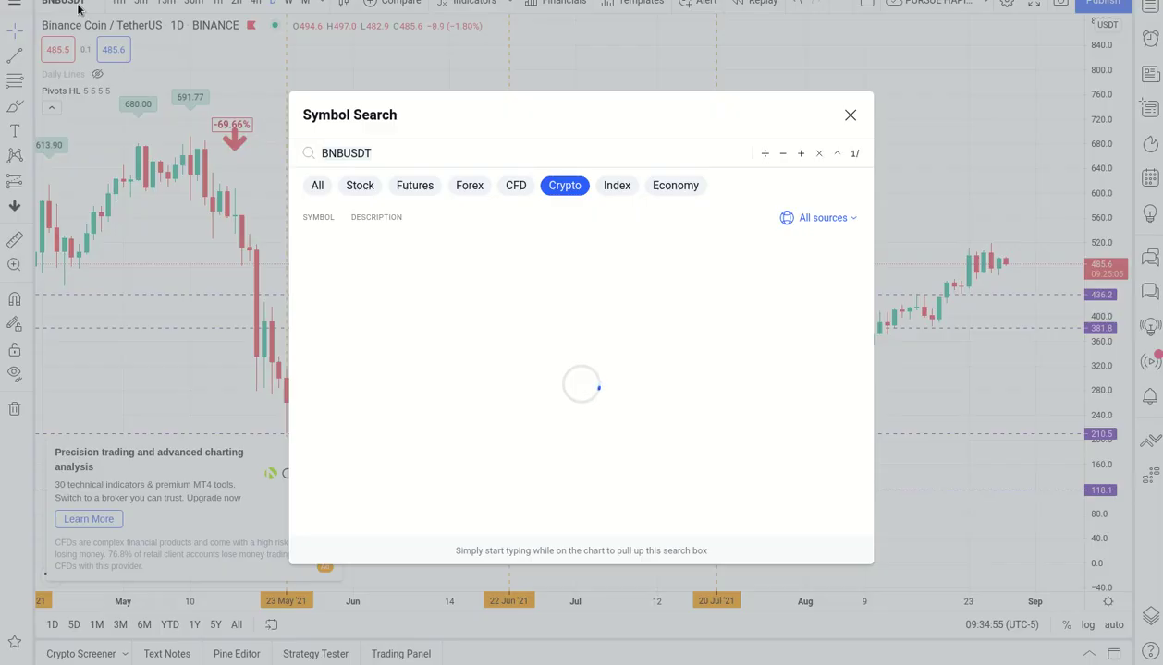
click(346, 154)
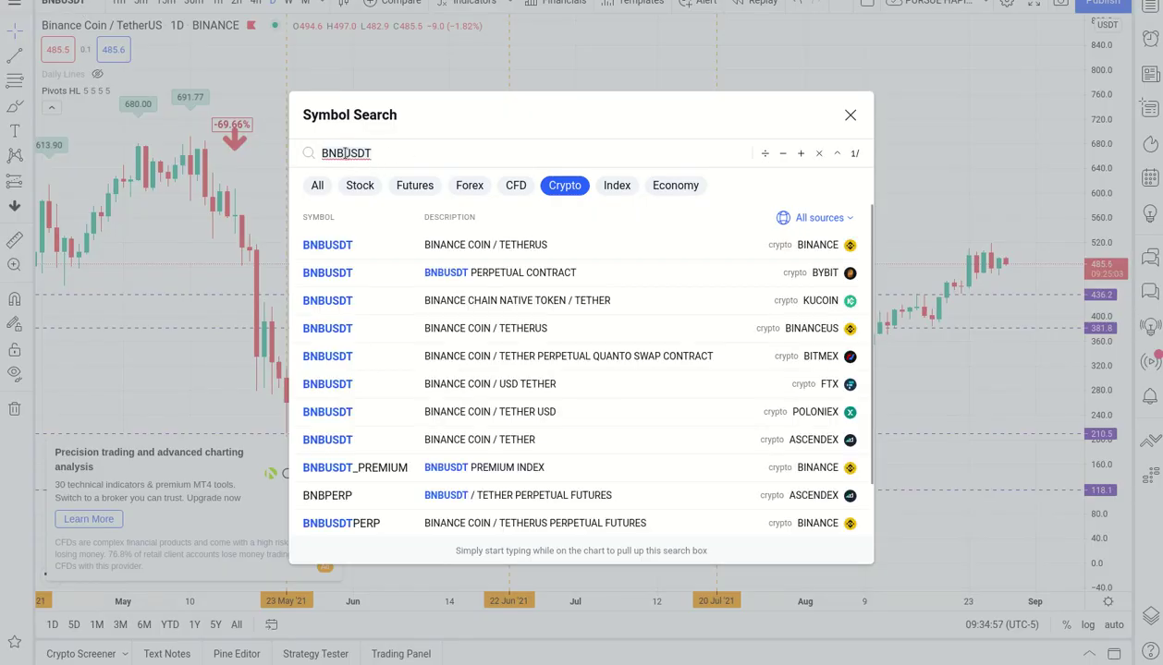
key(BackSpace)
key(BackSpace)
key(BackSpace)
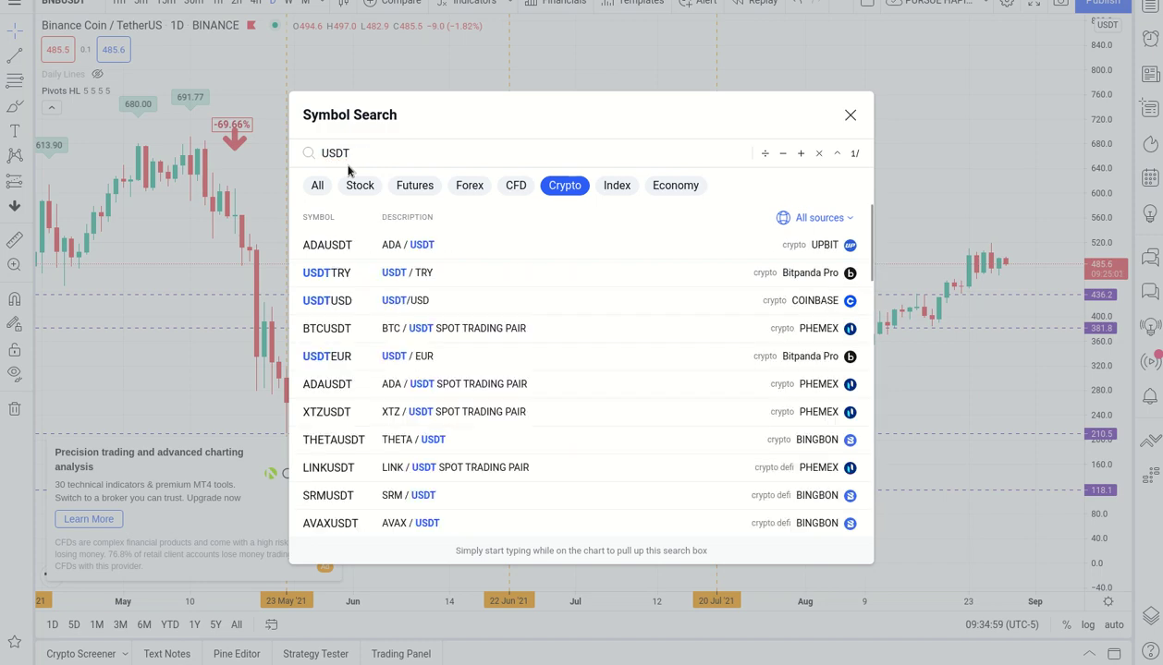
text(XTZ)
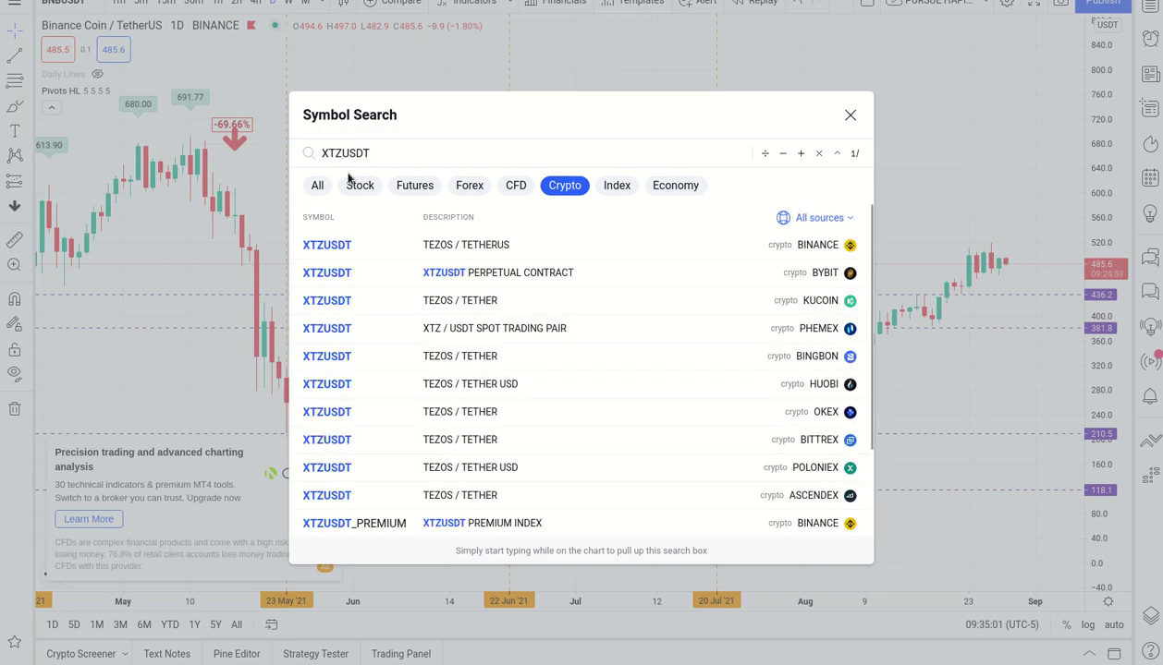
click(336, 243)
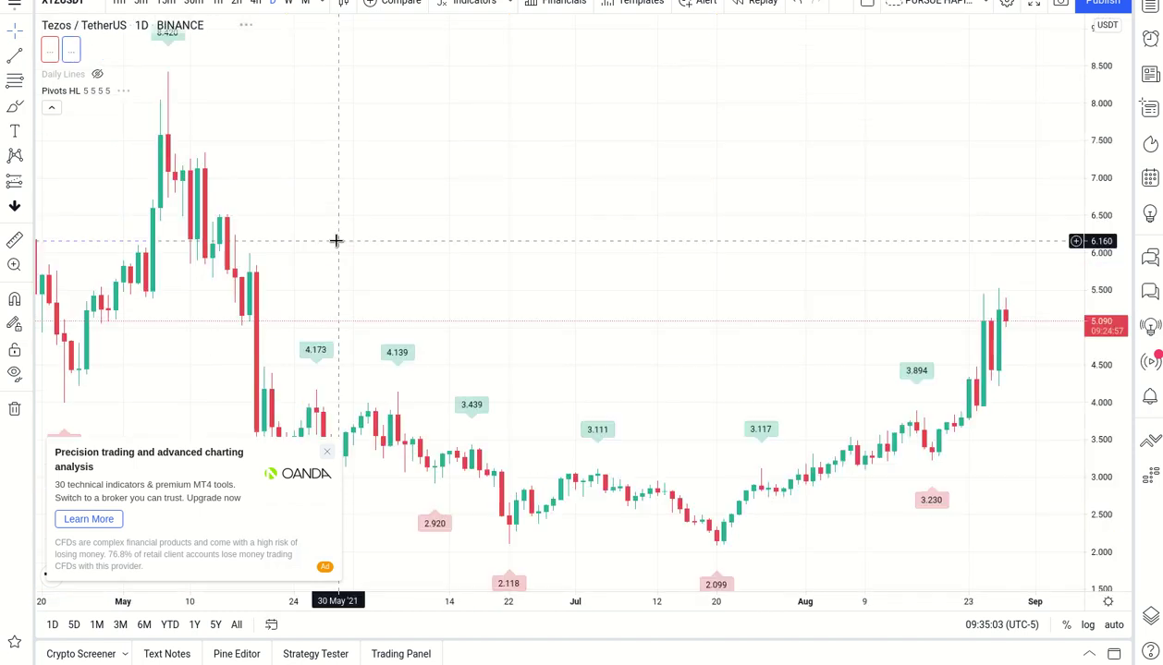
click(327, 454)
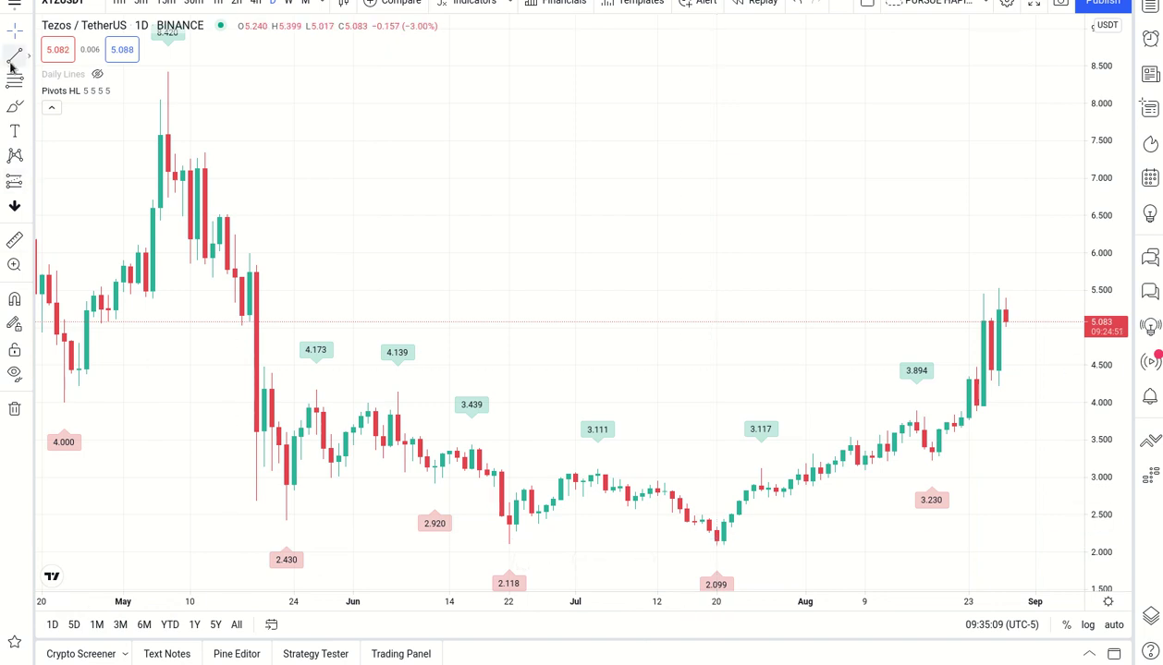
Step: Measure the move from the 20 Jul low to the current price, then rescale and pan the chart
click(14, 241)
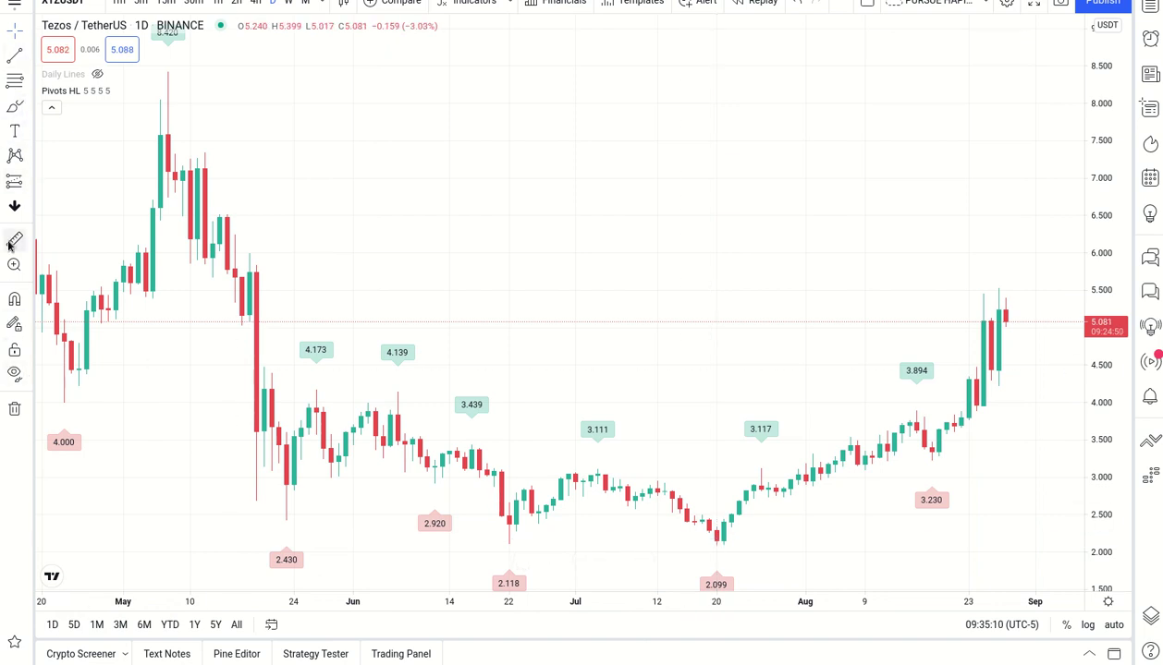
click(717, 544)
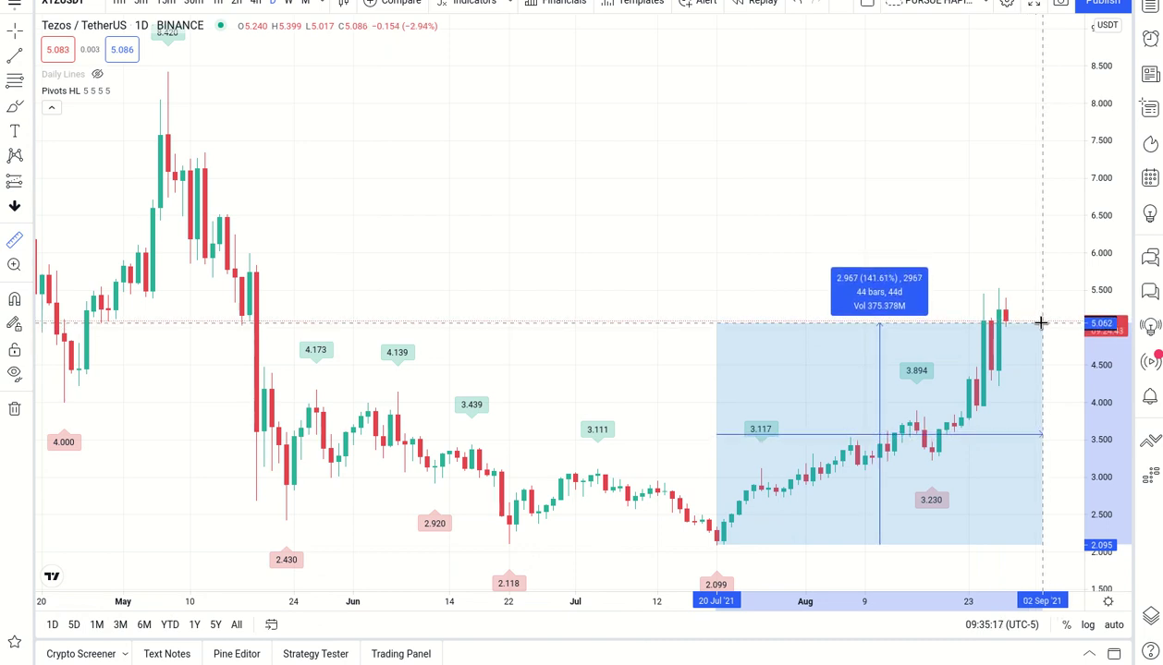
click(1037, 320)
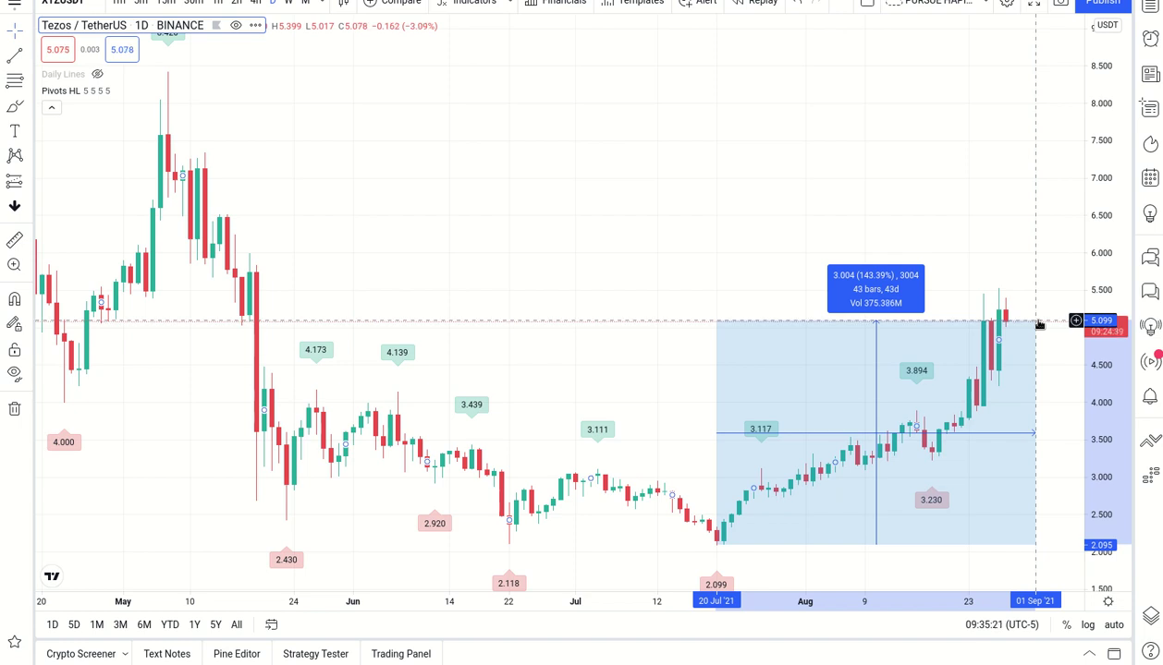
click(980, 240)
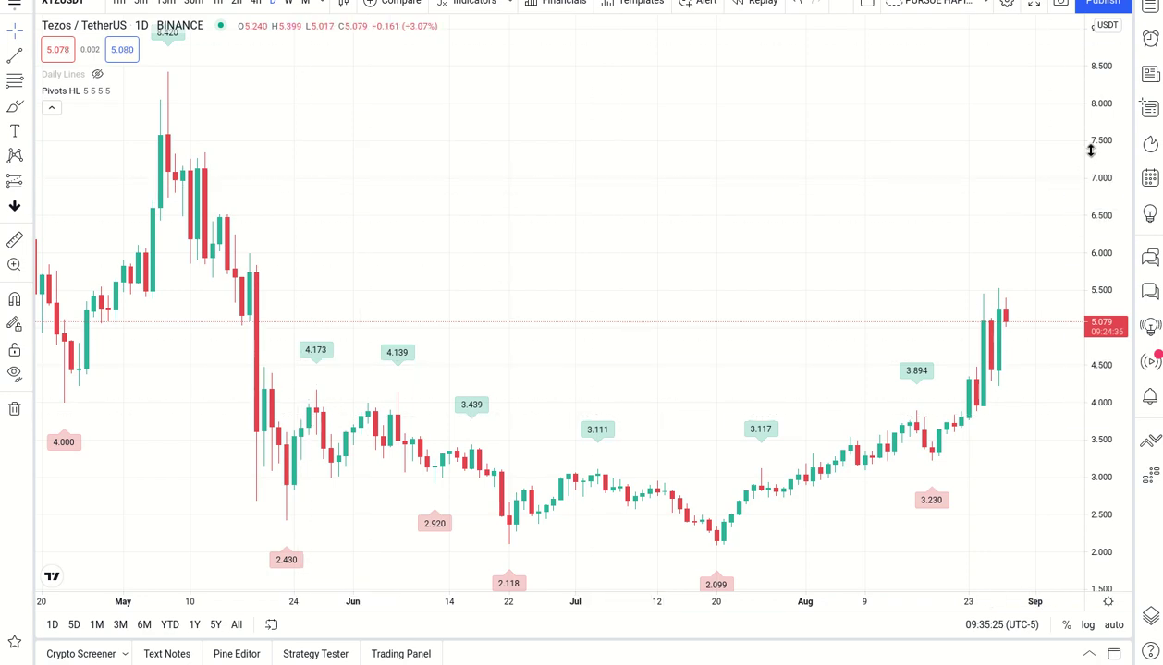
drag(1090, 150, 1091, 199)
drag(643, 294, 954, 242)
drag(452, 436, 755, 480)
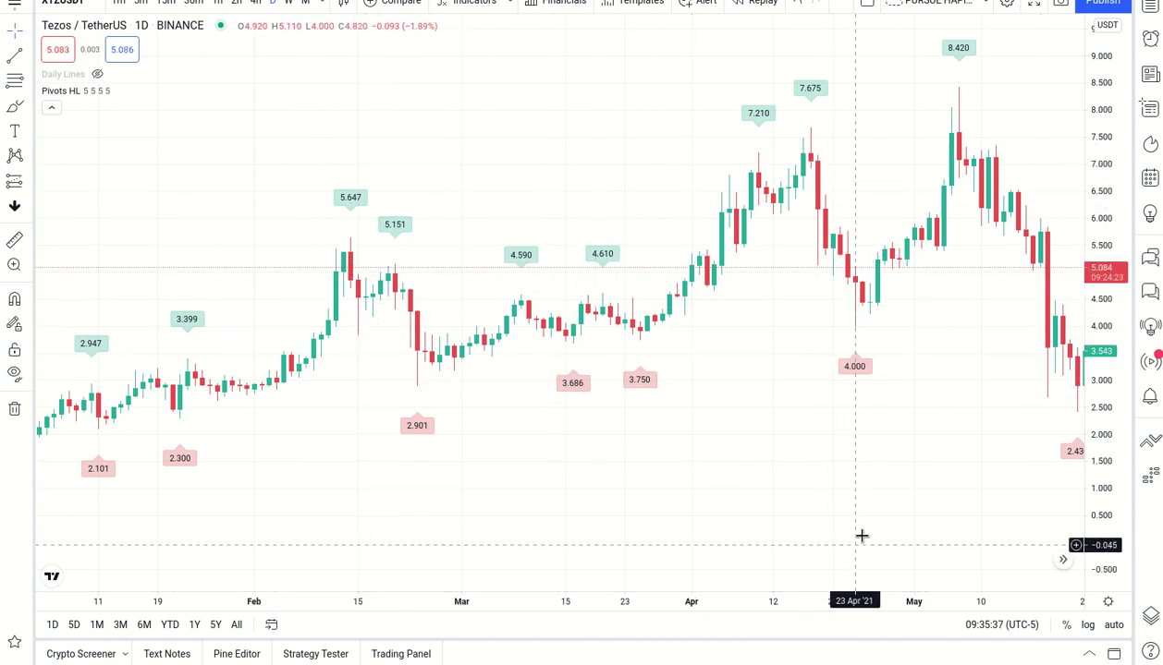
drag(861, 536, 234, 465)
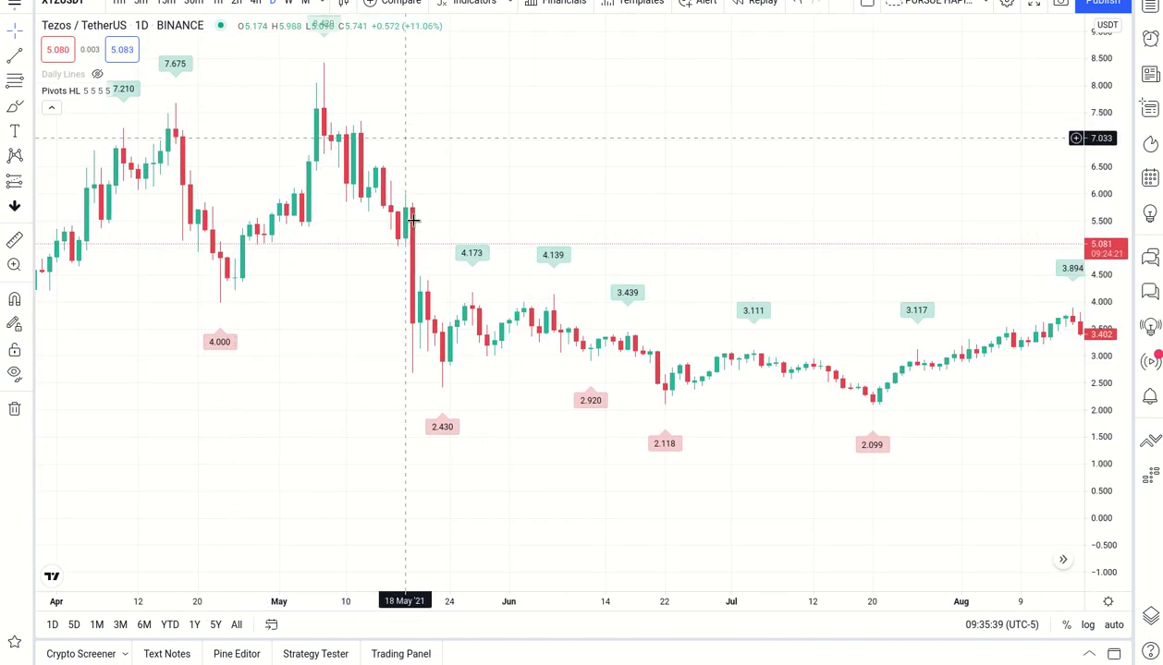
drag(929, 476, 905, 493)
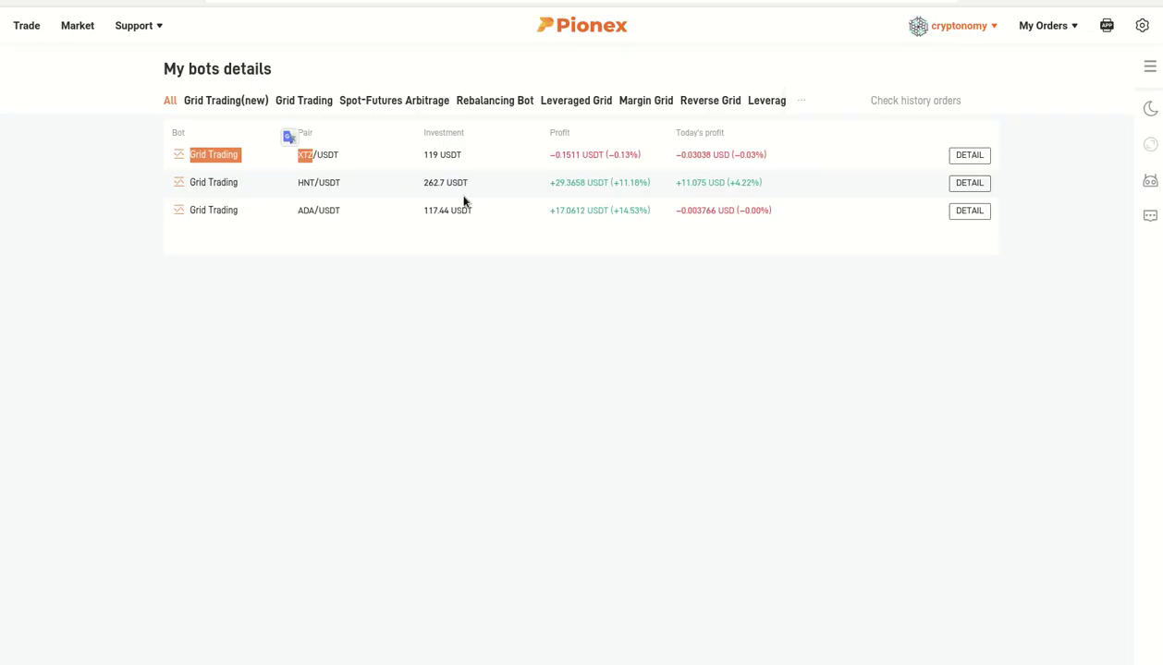
Step: Clear the text selection on the Pionex bots list showing the XTZ/USDT grid bot
click(587, 363)
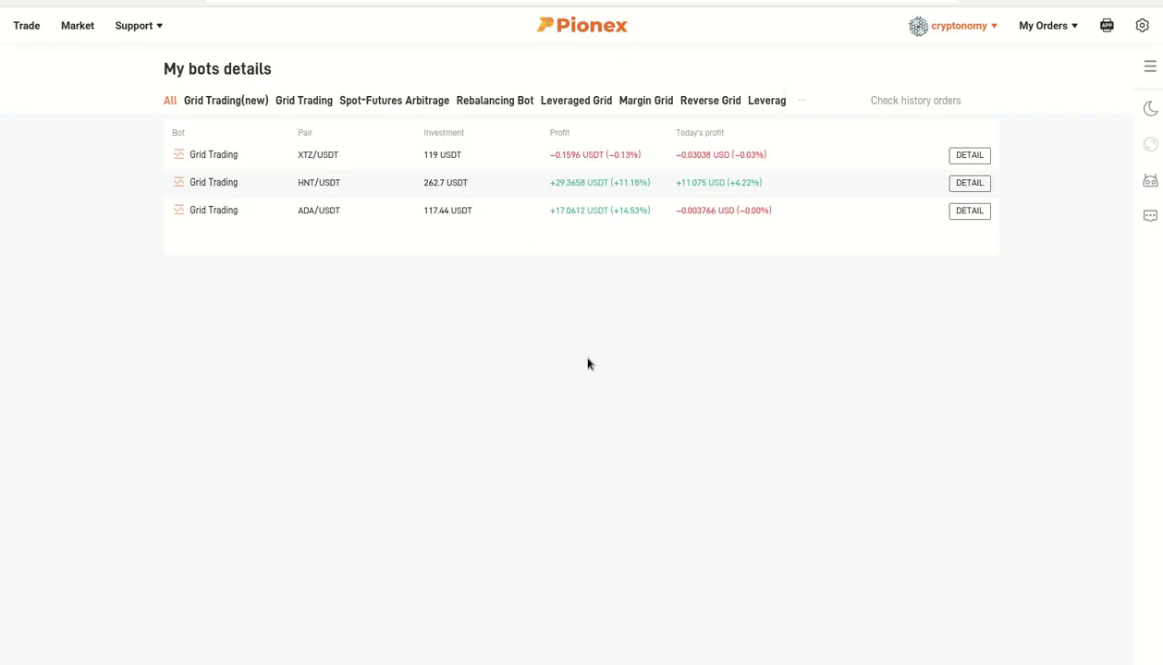